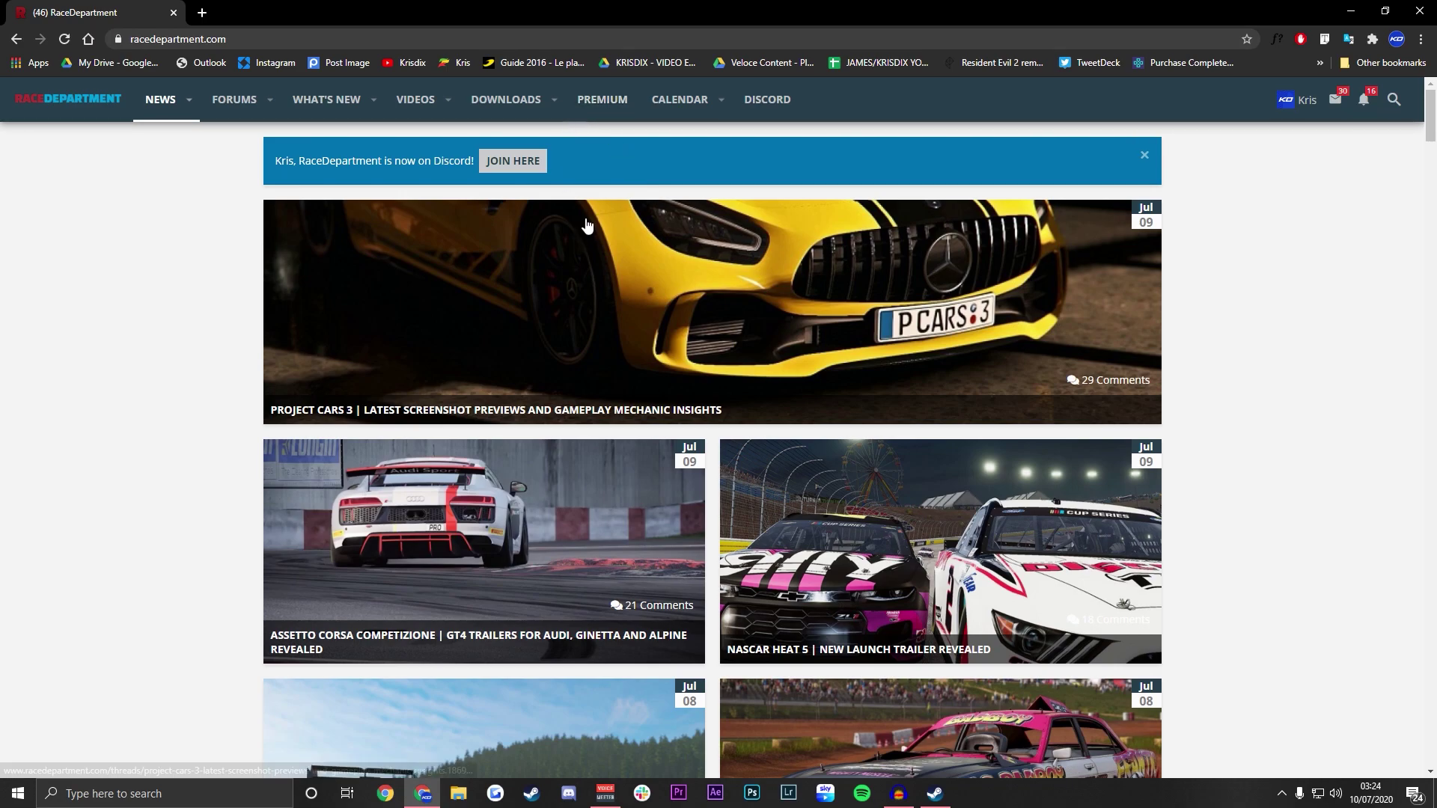
Open the F1 2020 Skins category in RaceDepartment's downloads section.
left_click(533, 103)
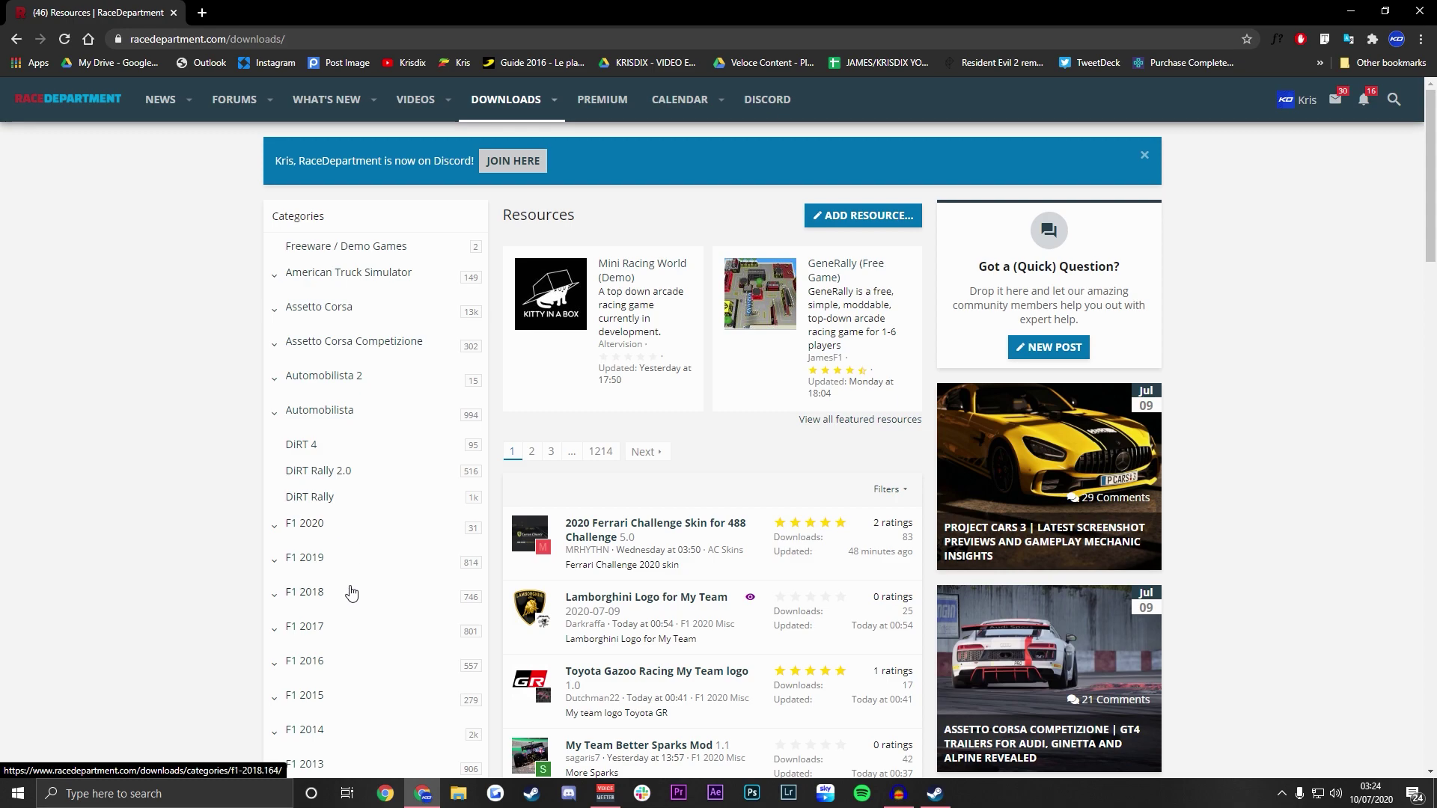
scroll(352, 591, "down", 2)
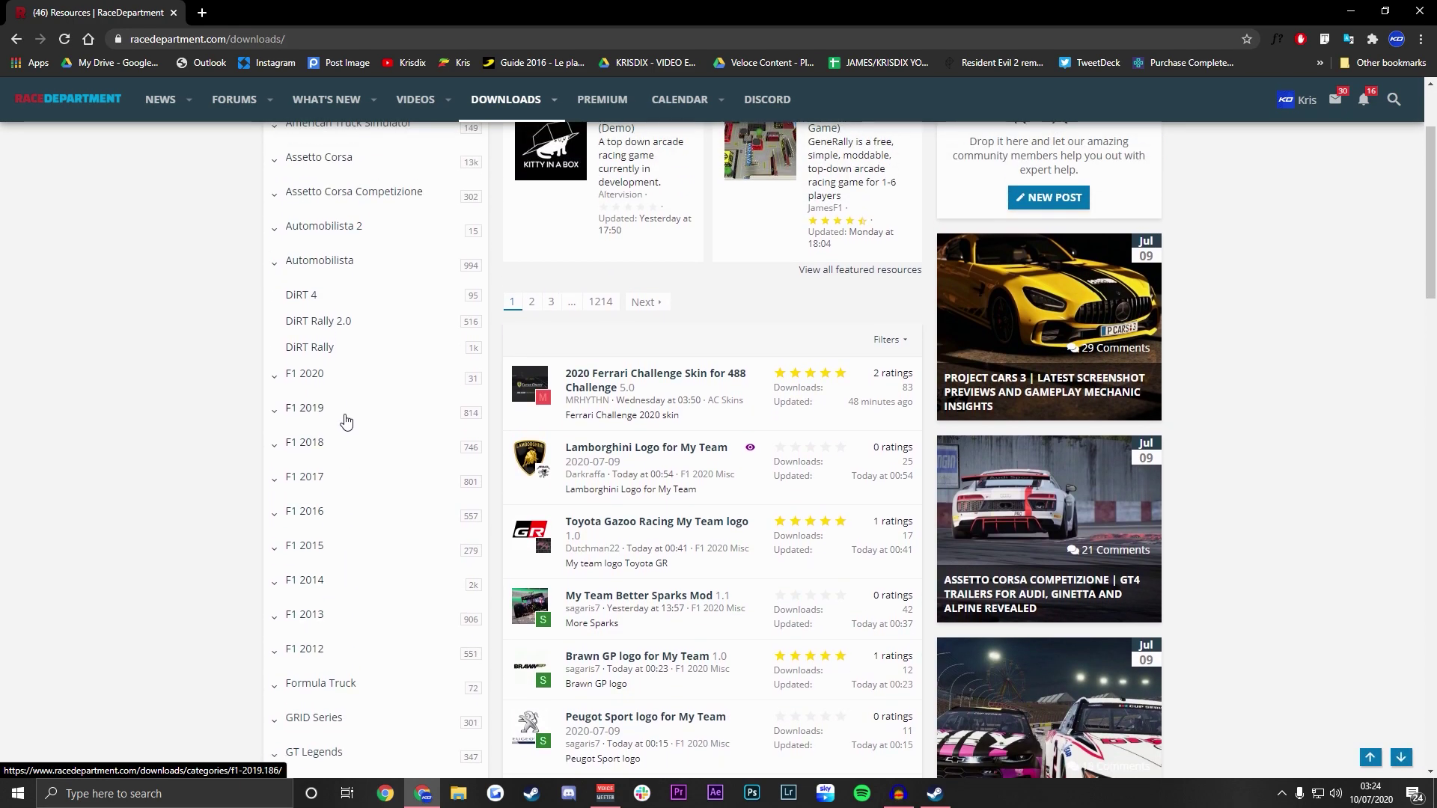
scroll(335, 375, "up", 1)
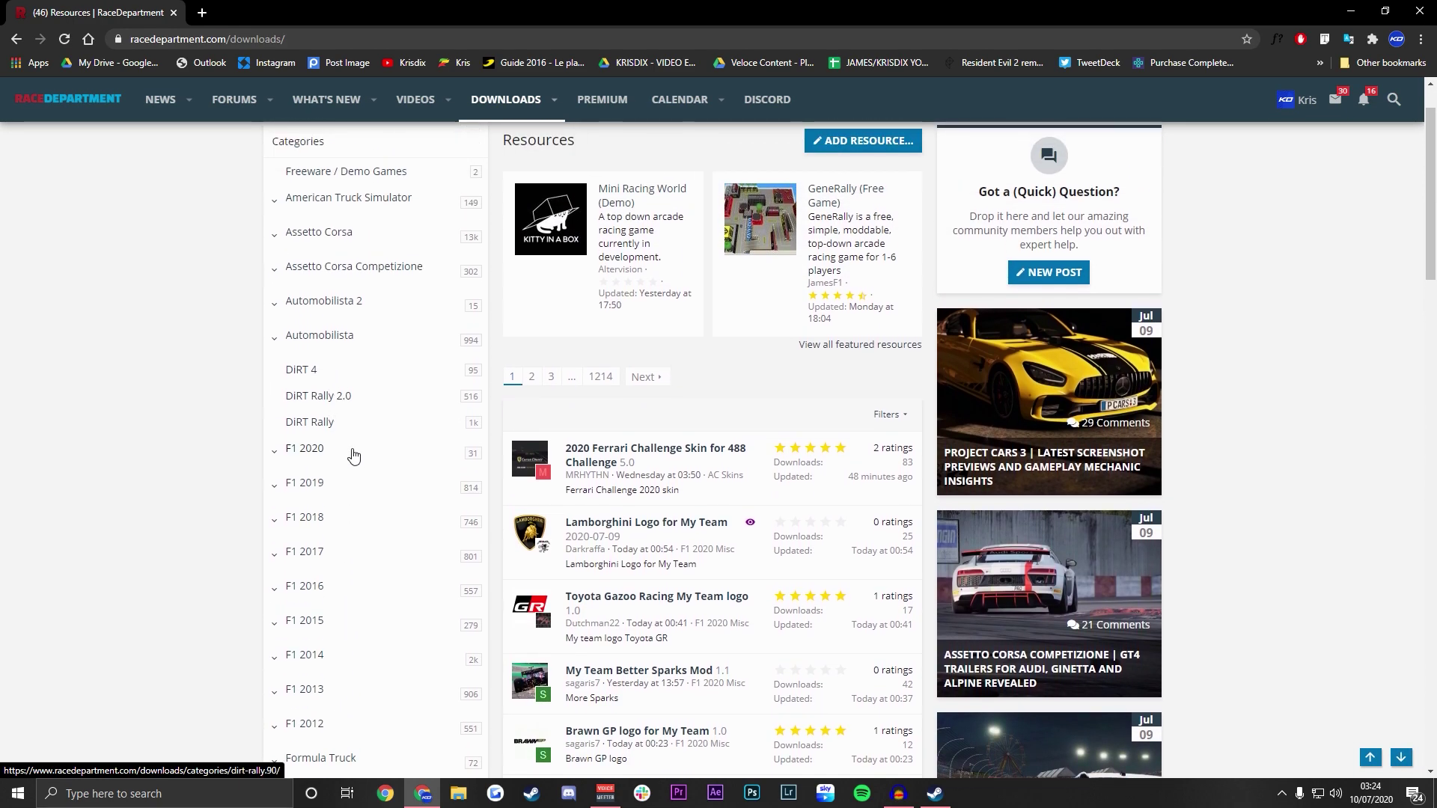
left_click(327, 449)
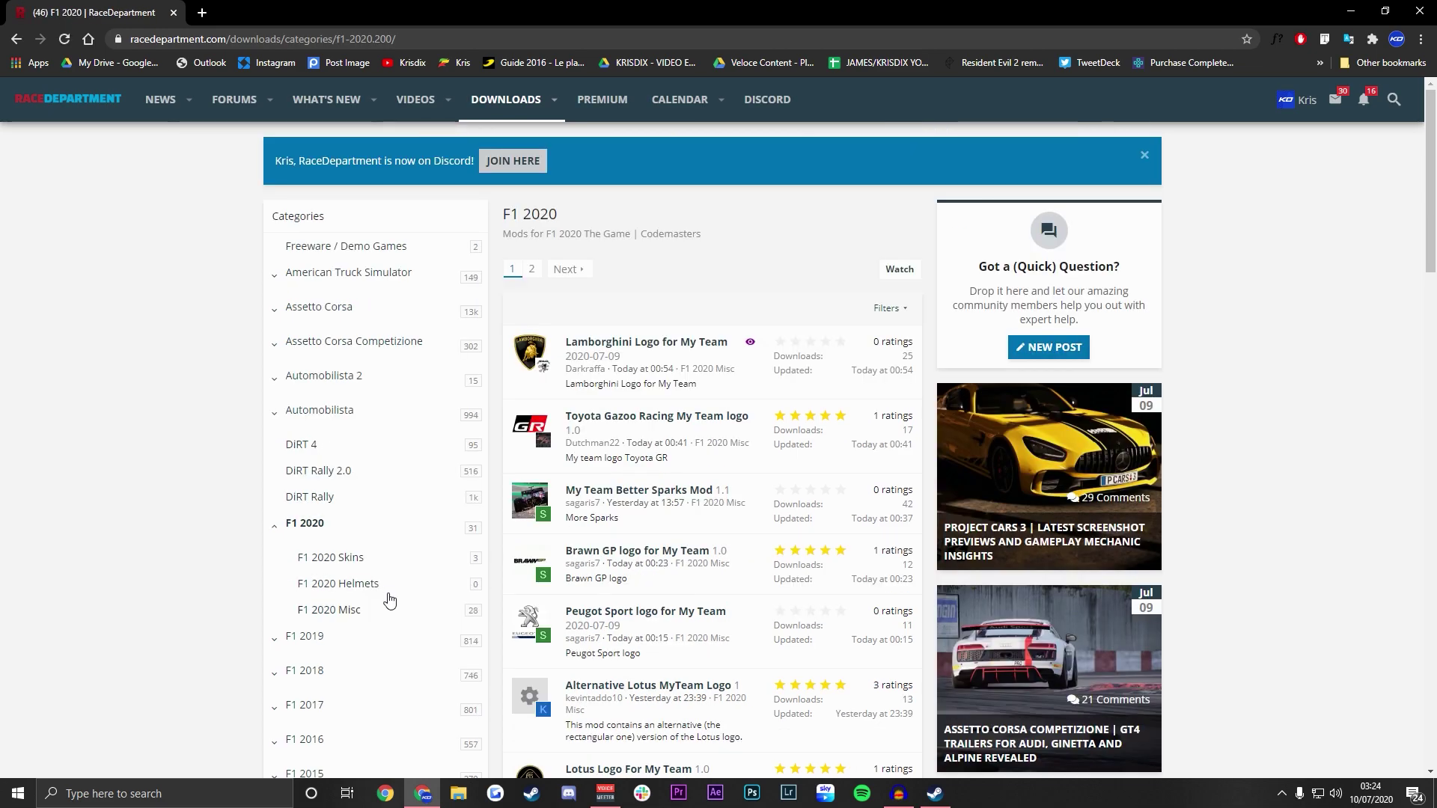
left_click(348, 567)
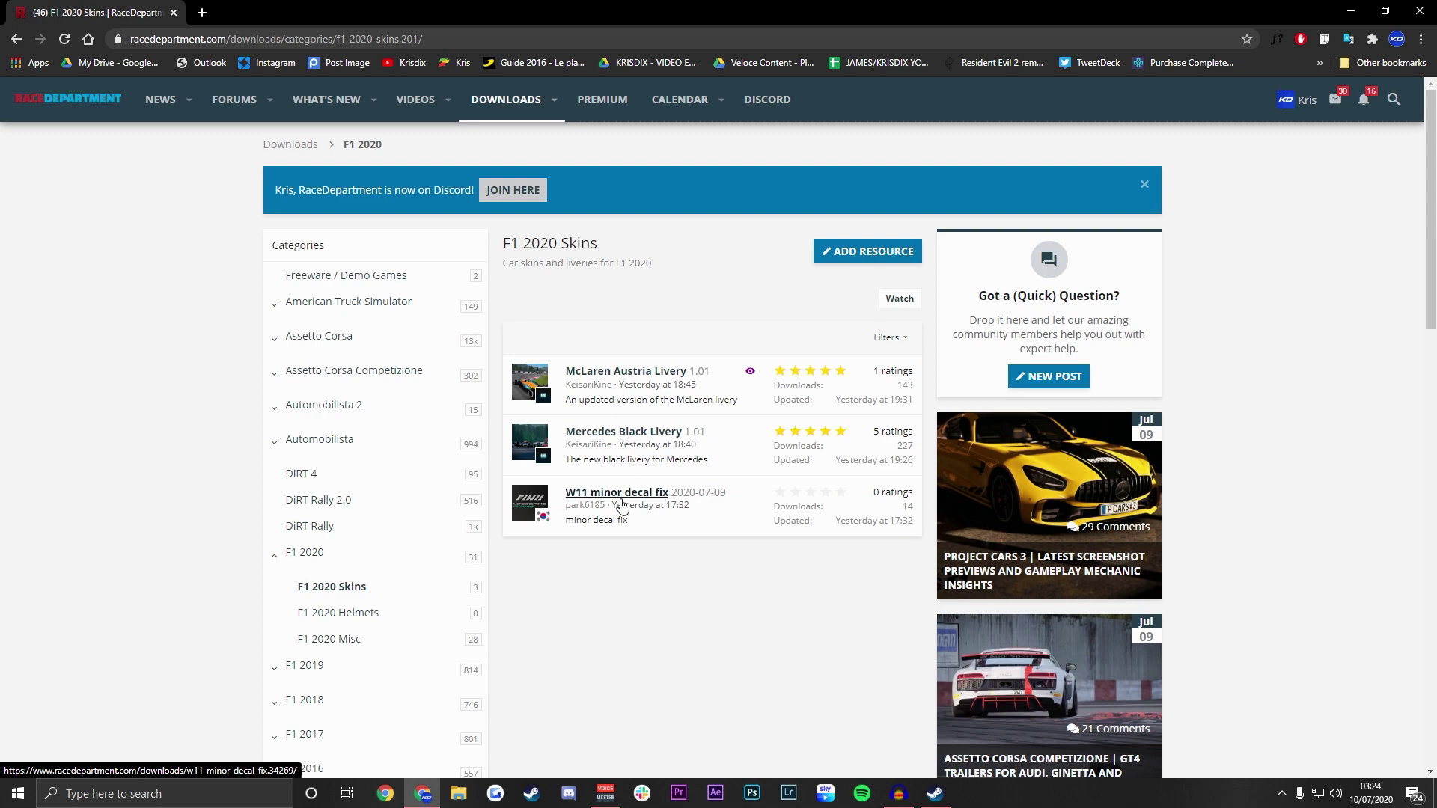
Open the McLaren Austria Livery mod page from the F1 2020 Skins list.
mouse_move(589, 445)
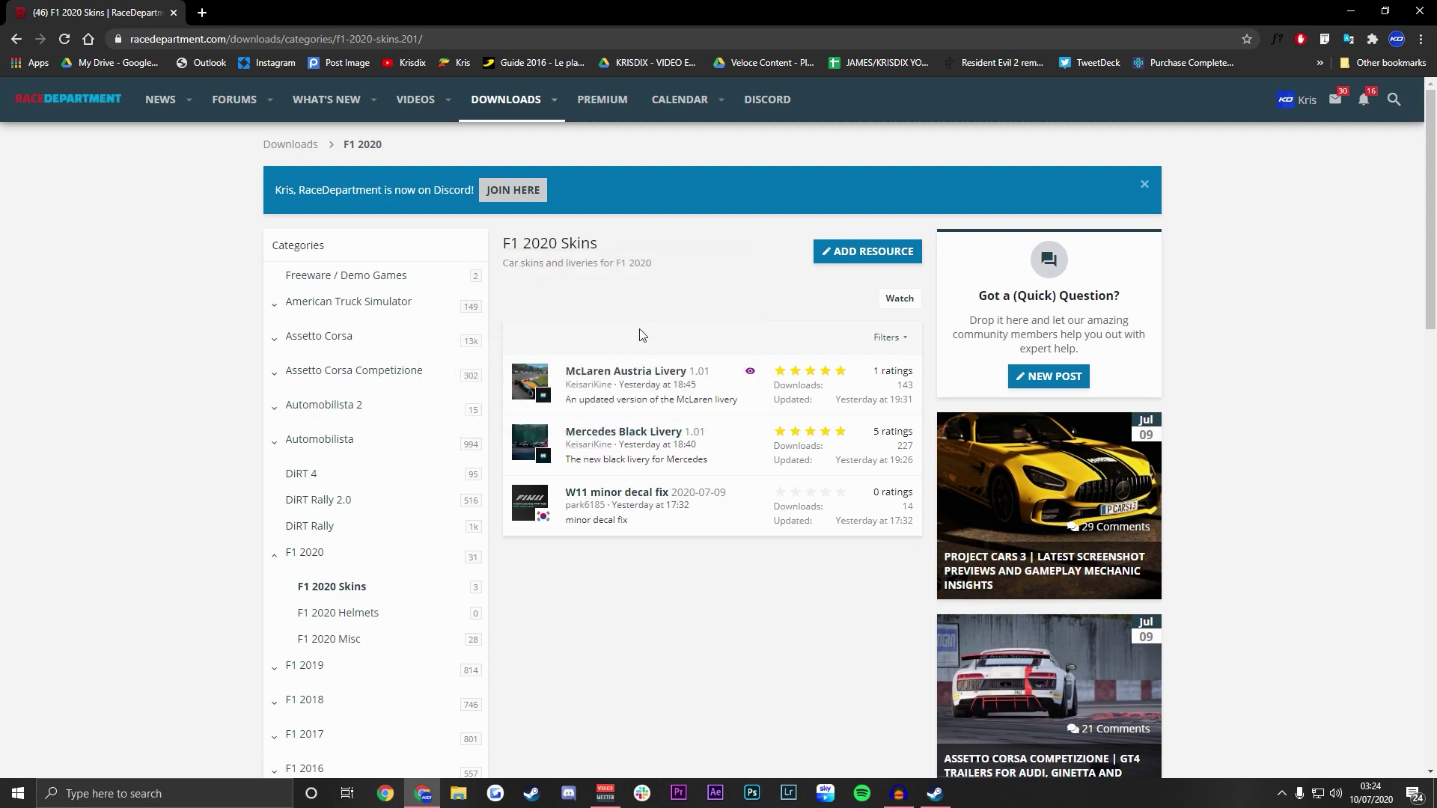
left_click_drag(655, 376, 708, 373)
left_click(677, 372)
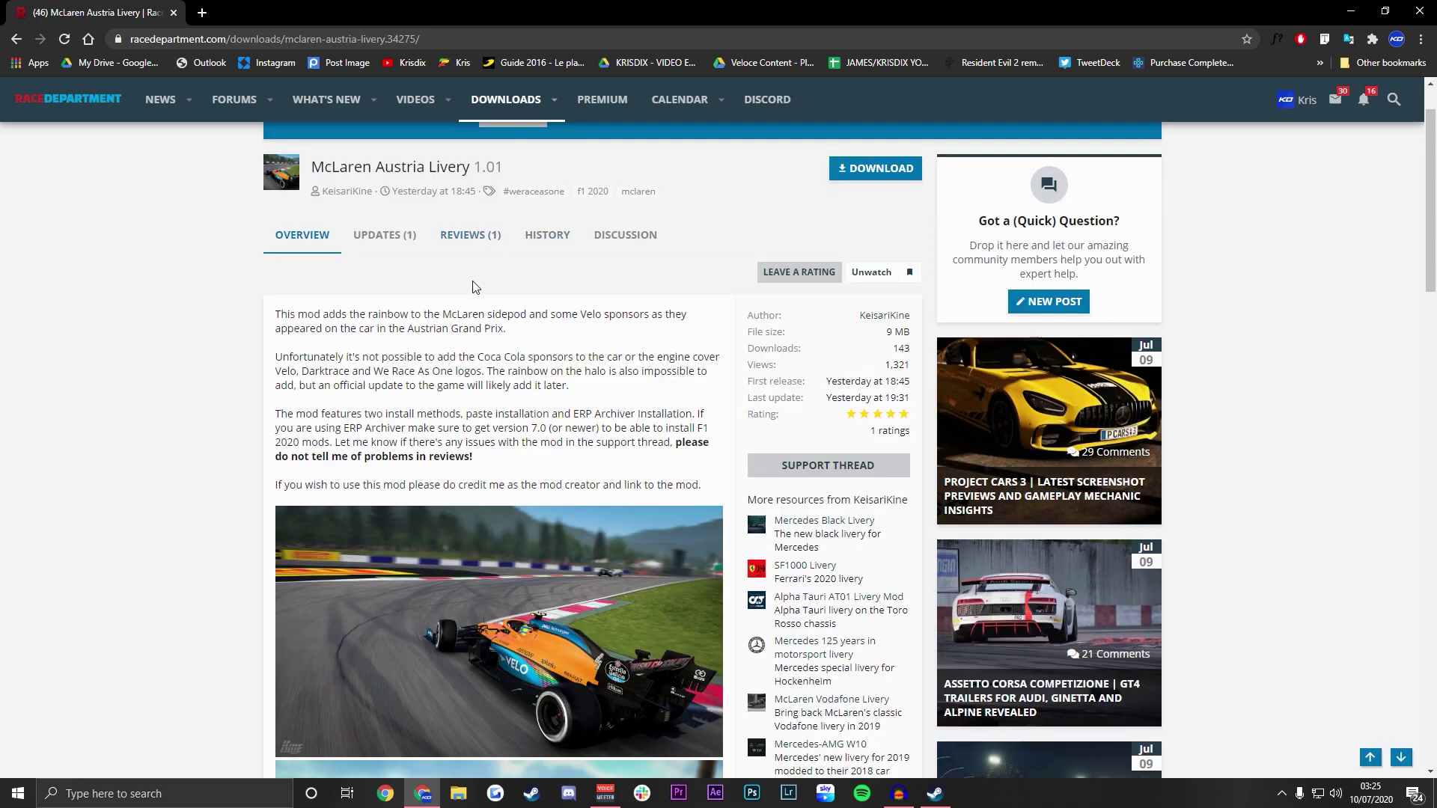
Examine the McLaren livery's full-size preview image, the other screenshots and the described install methods.
scroll(497, 284, "down", 2)
left_click(540, 440)
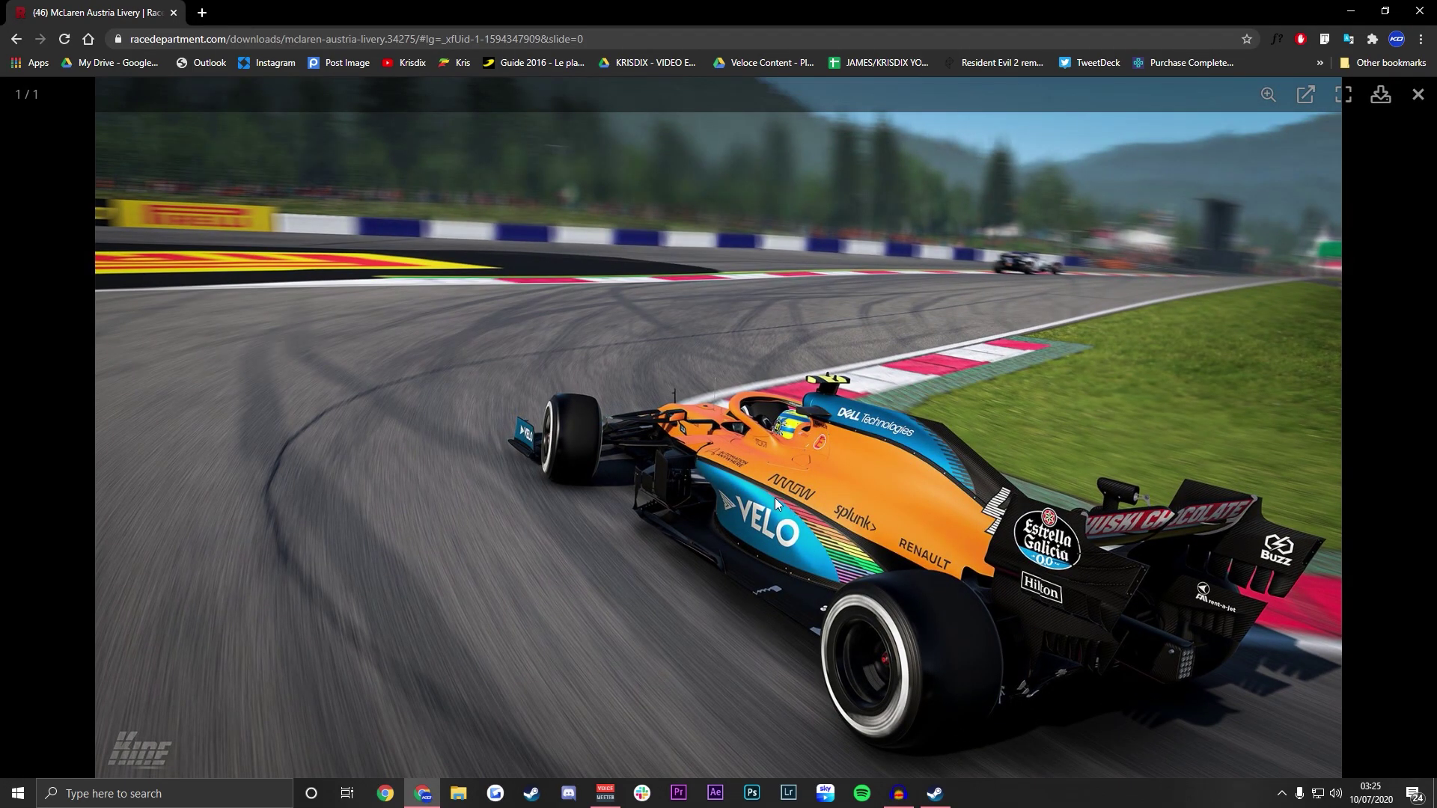
left_click(1418, 94)
scroll(569, 419, "down", 5)
scroll(569, 419, "down", 1)
scroll(567, 418, "up", 9)
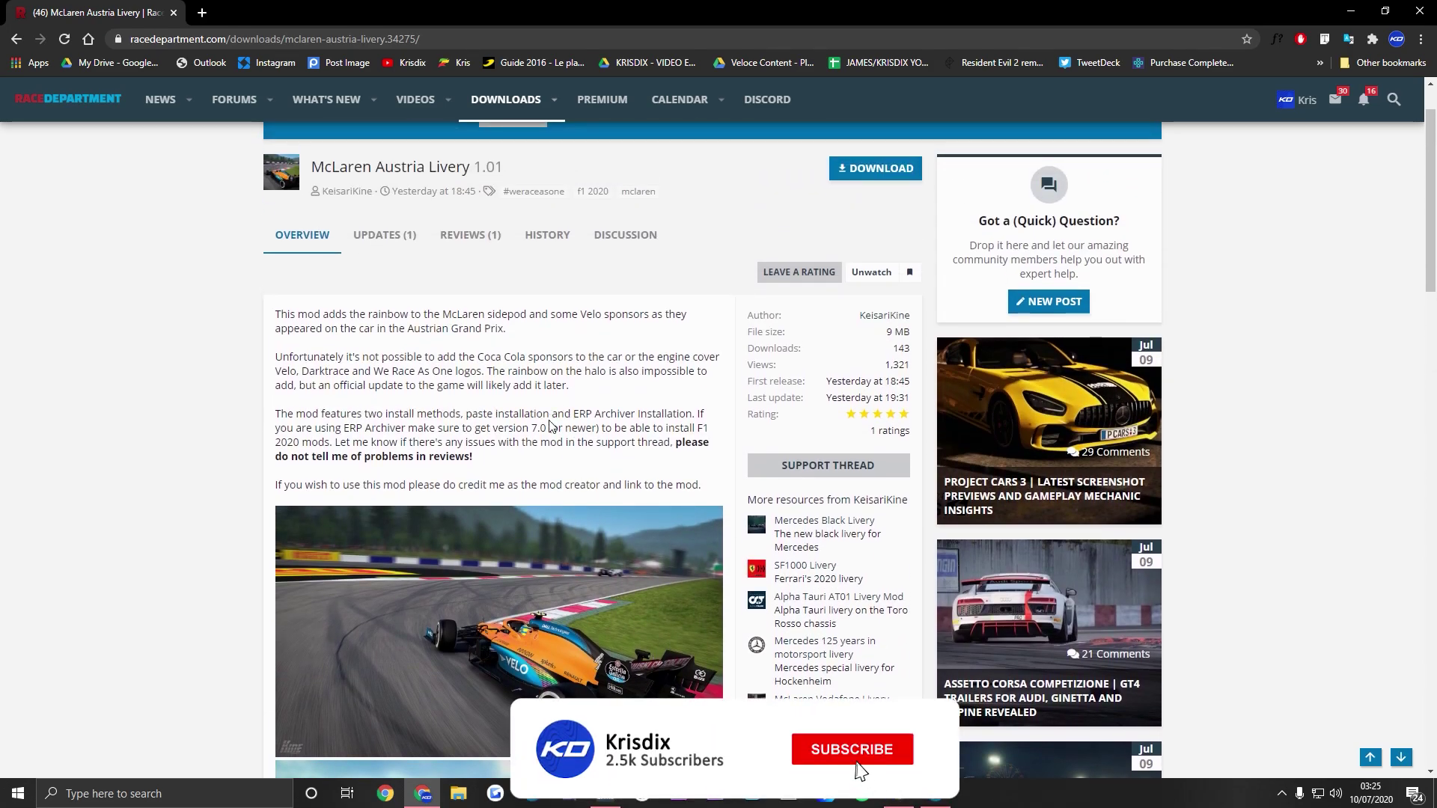
left_click_drag(540, 488, 357, 461)
left_click(341, 485)
left_click(339, 481)
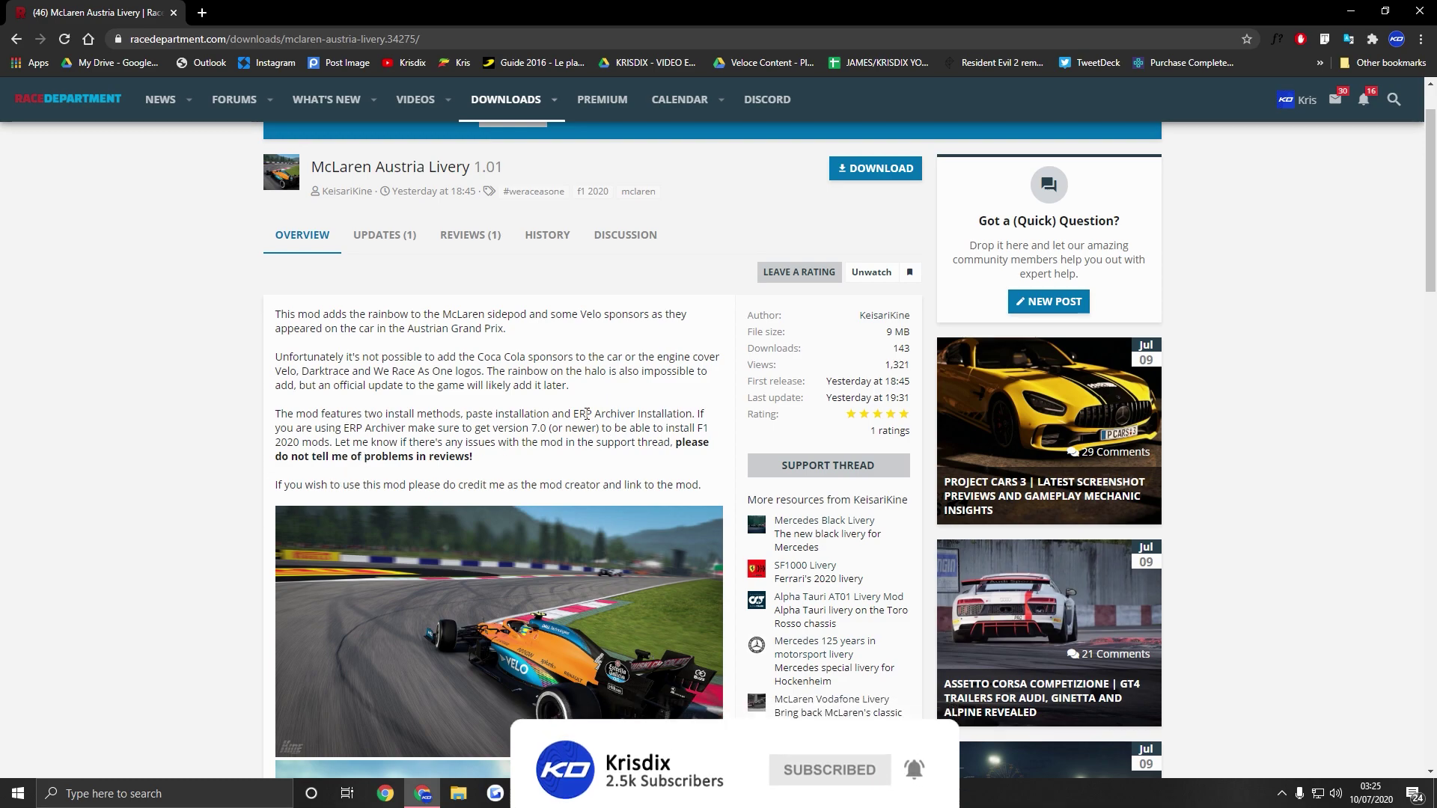
Download the McLaren Austria Livery mod and save it to the Desktop.
scroll(346, 339, "up", 1)
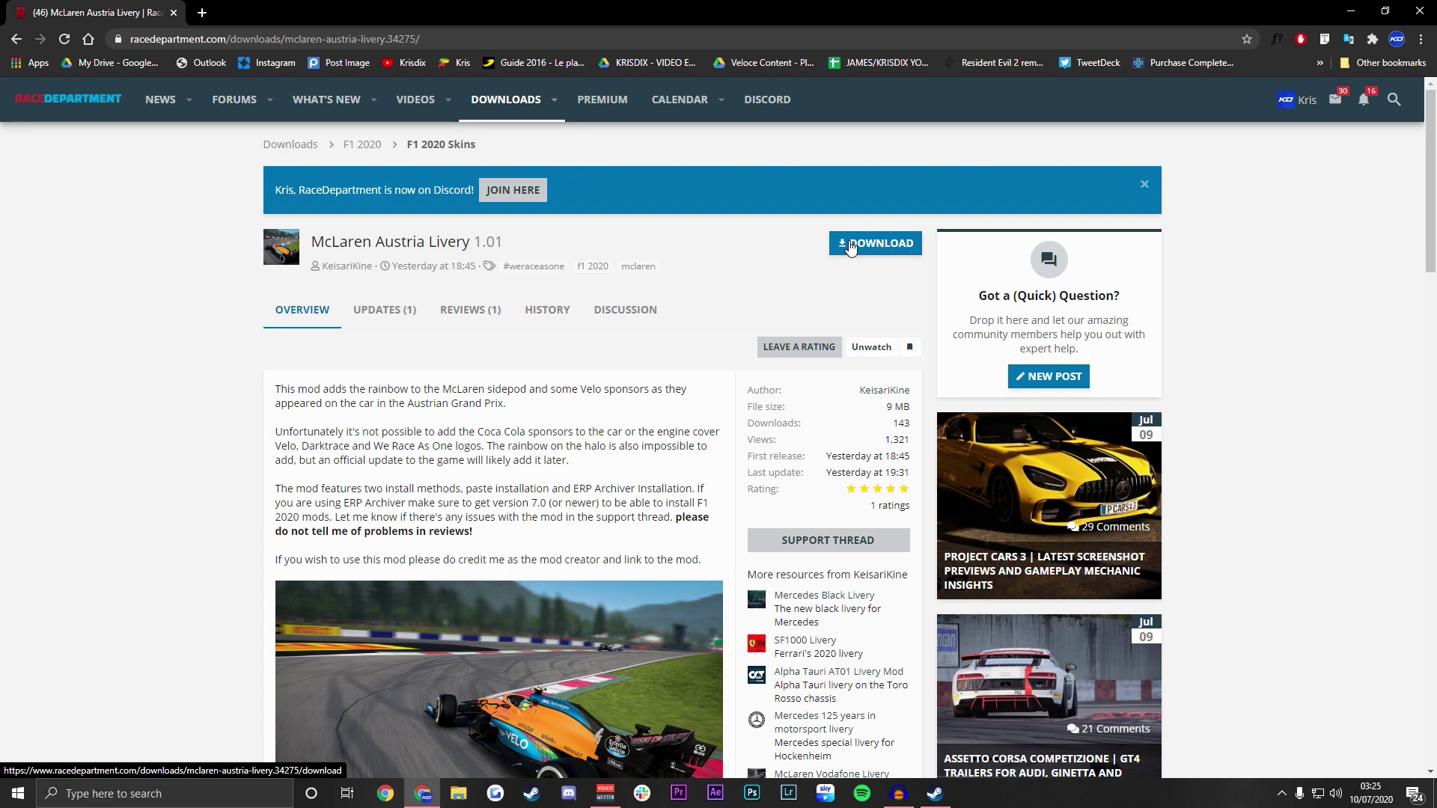
left_click(848, 247)
left_click(89, 303)
left_click(869, 679)
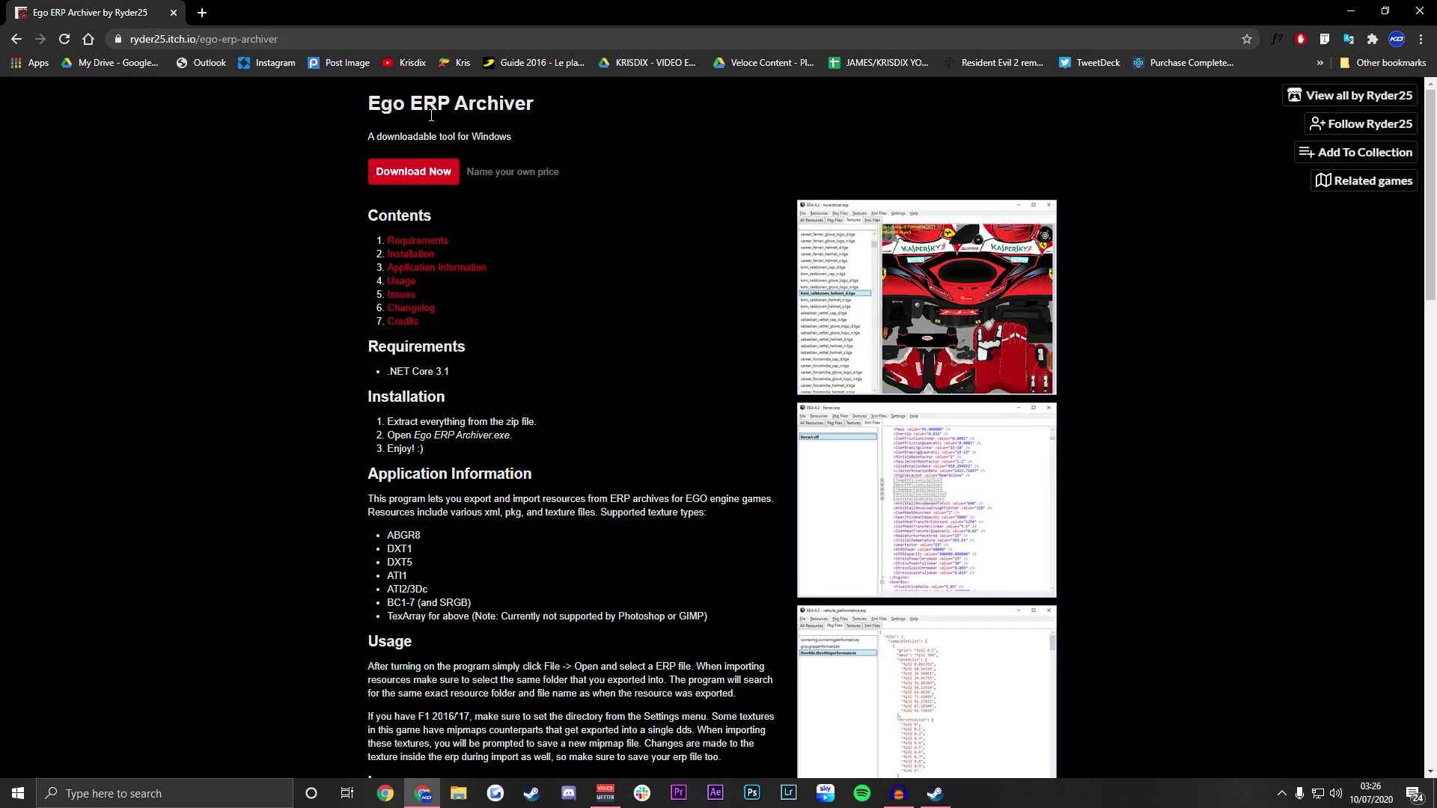
Set the contribution for Ego ERP Archiver to $0.00 and proceed to its downloads without paying.
left_click(435, 178)
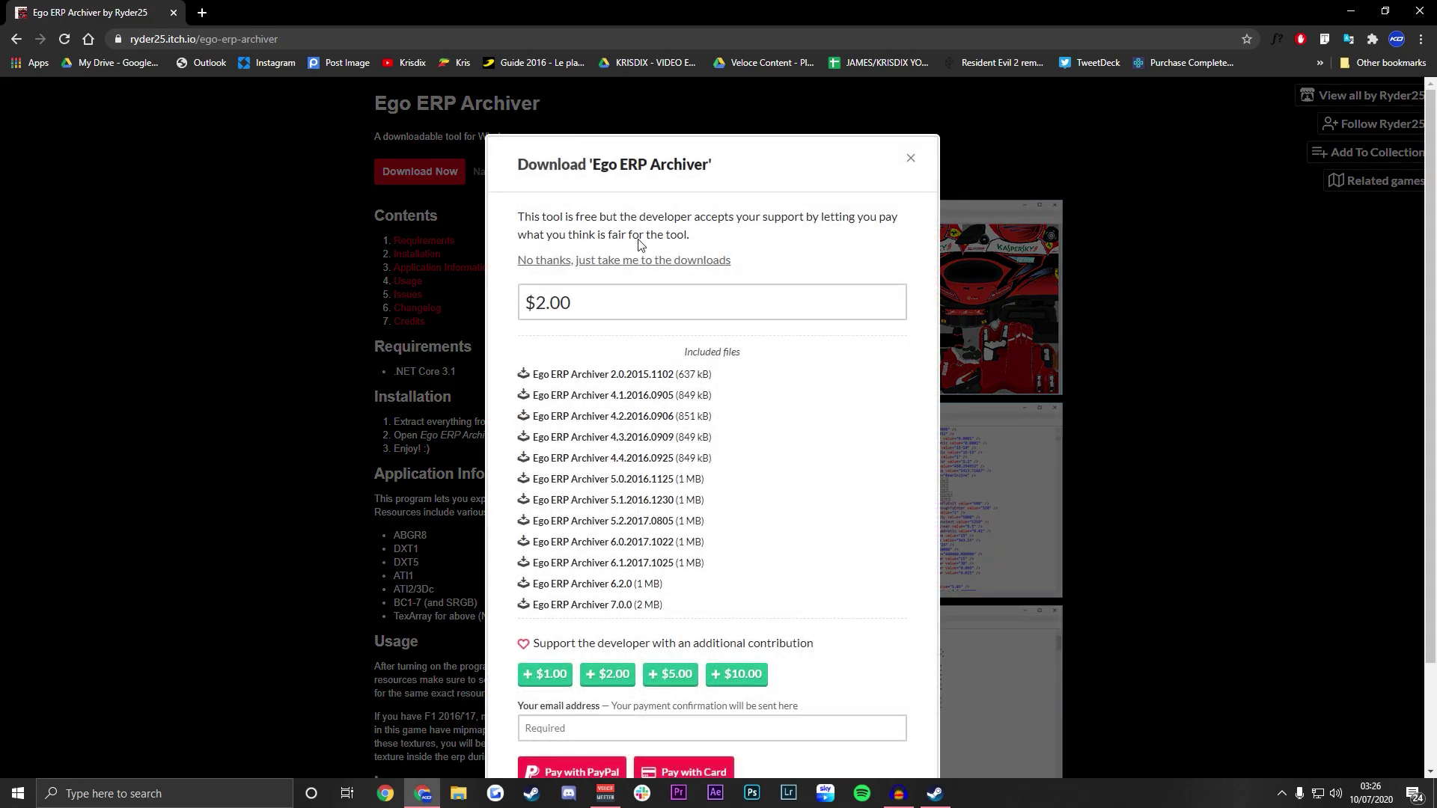
left_click_drag(592, 303, 508, 302)
type("$0.00")
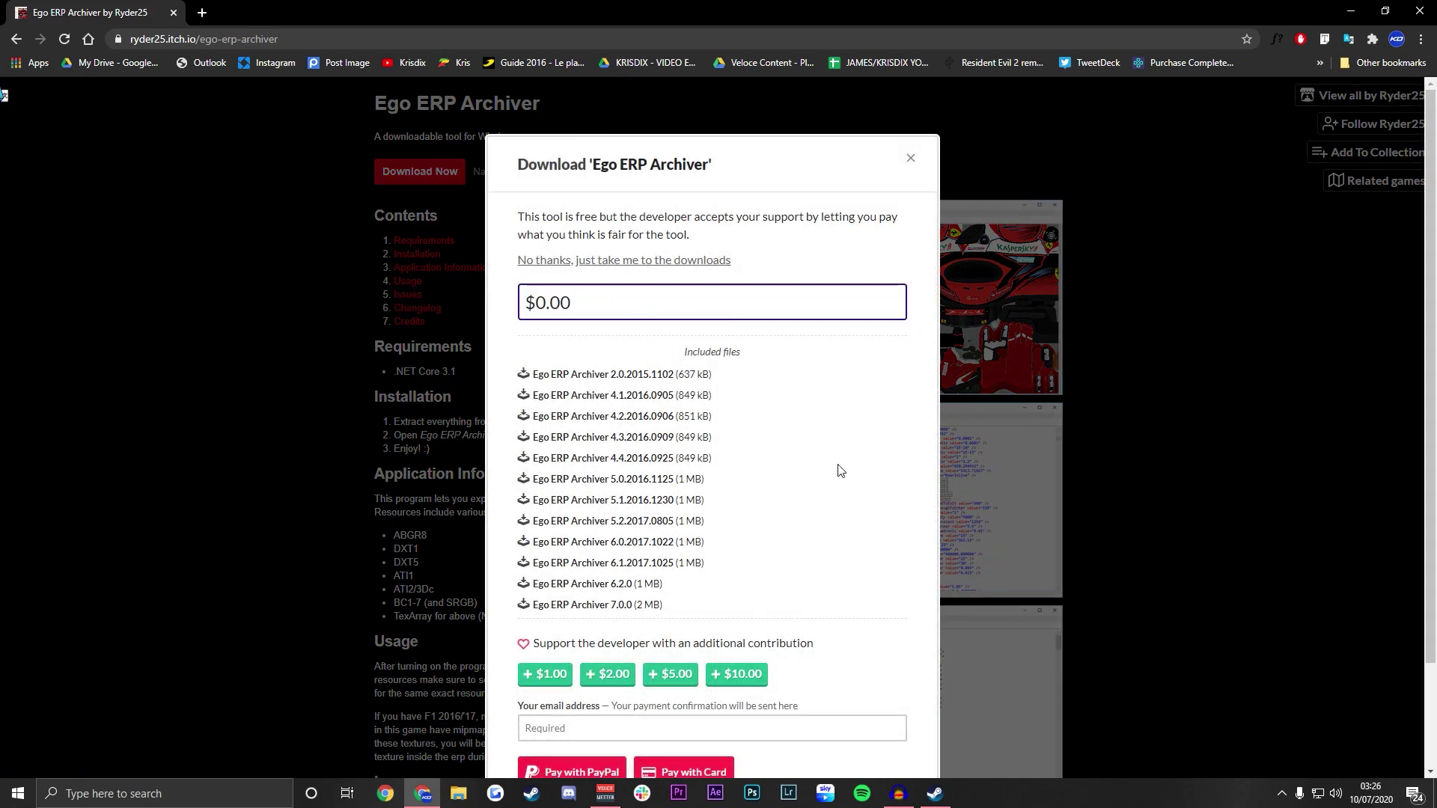
left_click(618, 262)
Download Ego ERP Archiver 7.0.0, save the zip to the Desktop and keep the flagged file.
scroll(569, 464, "down", 4)
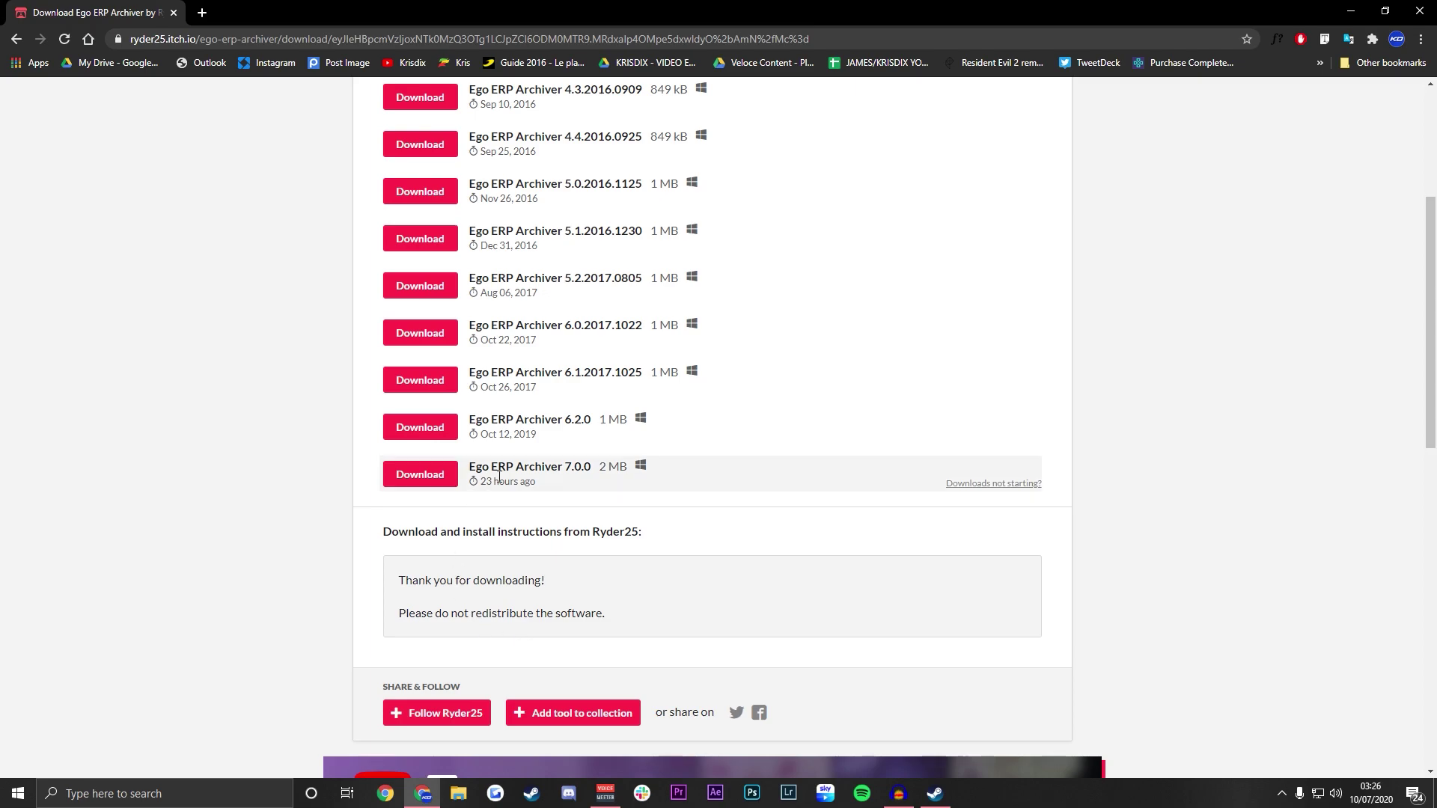
left_click_drag(470, 467, 579, 470)
left_click(428, 474)
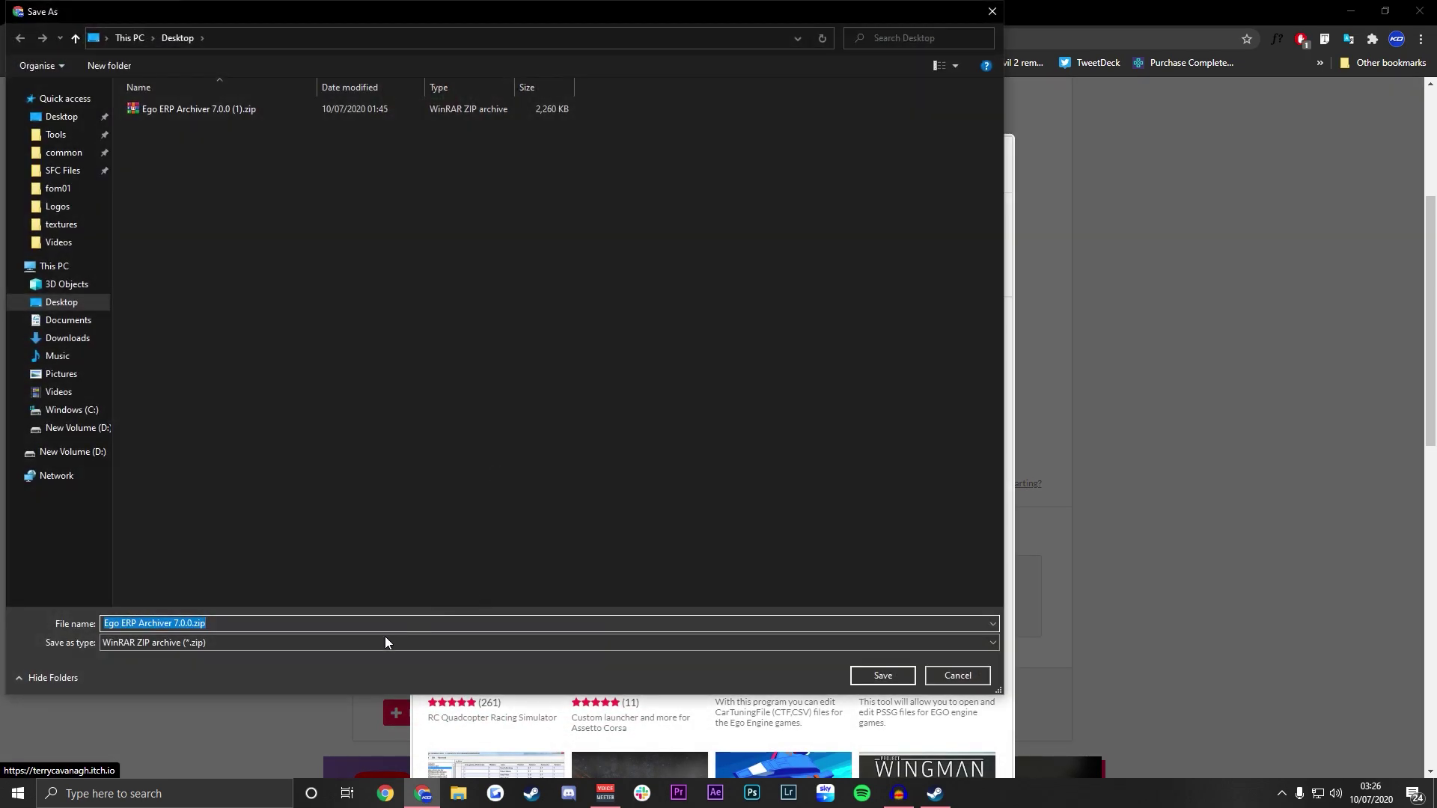
left_click(881, 676)
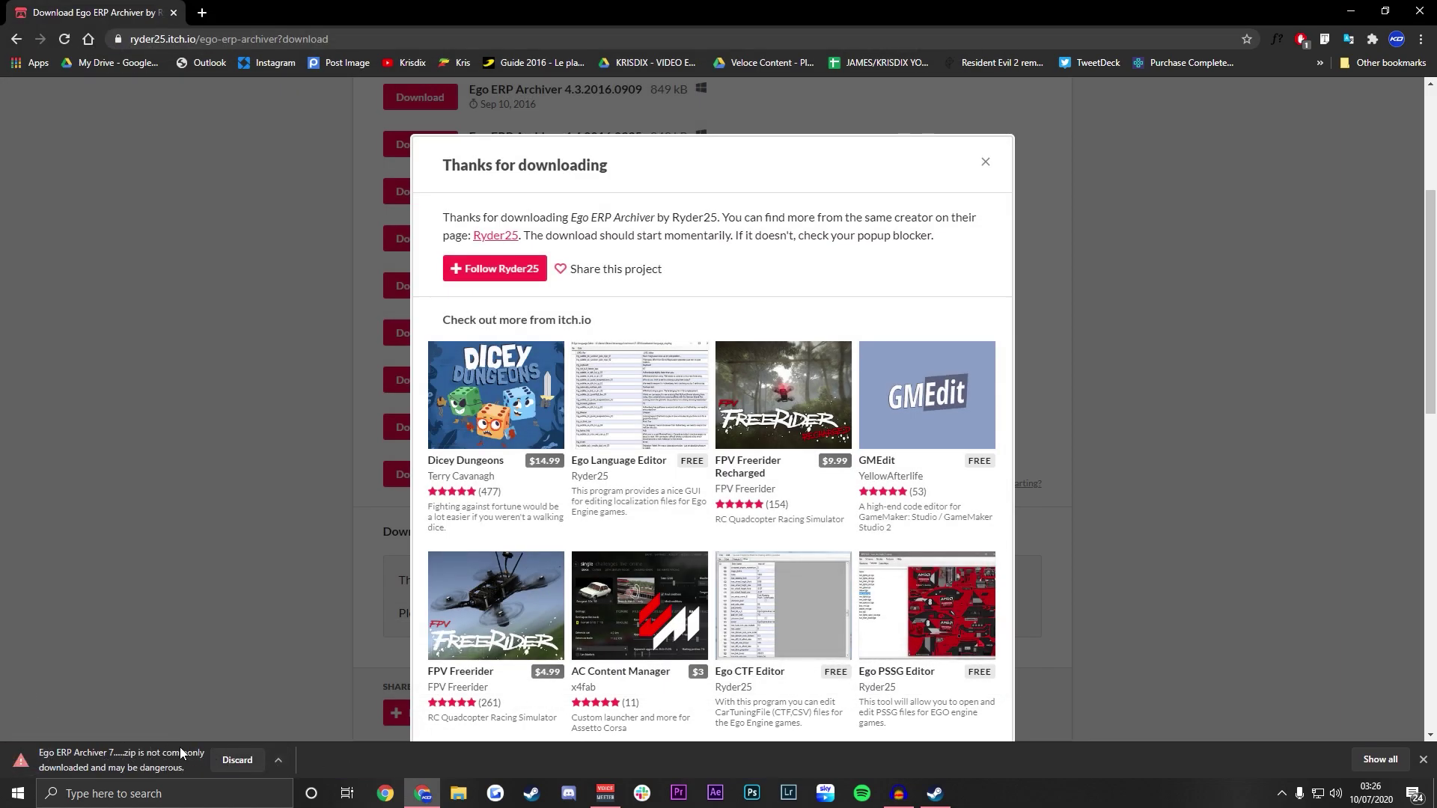
left_click(273, 758)
left_click(281, 712)
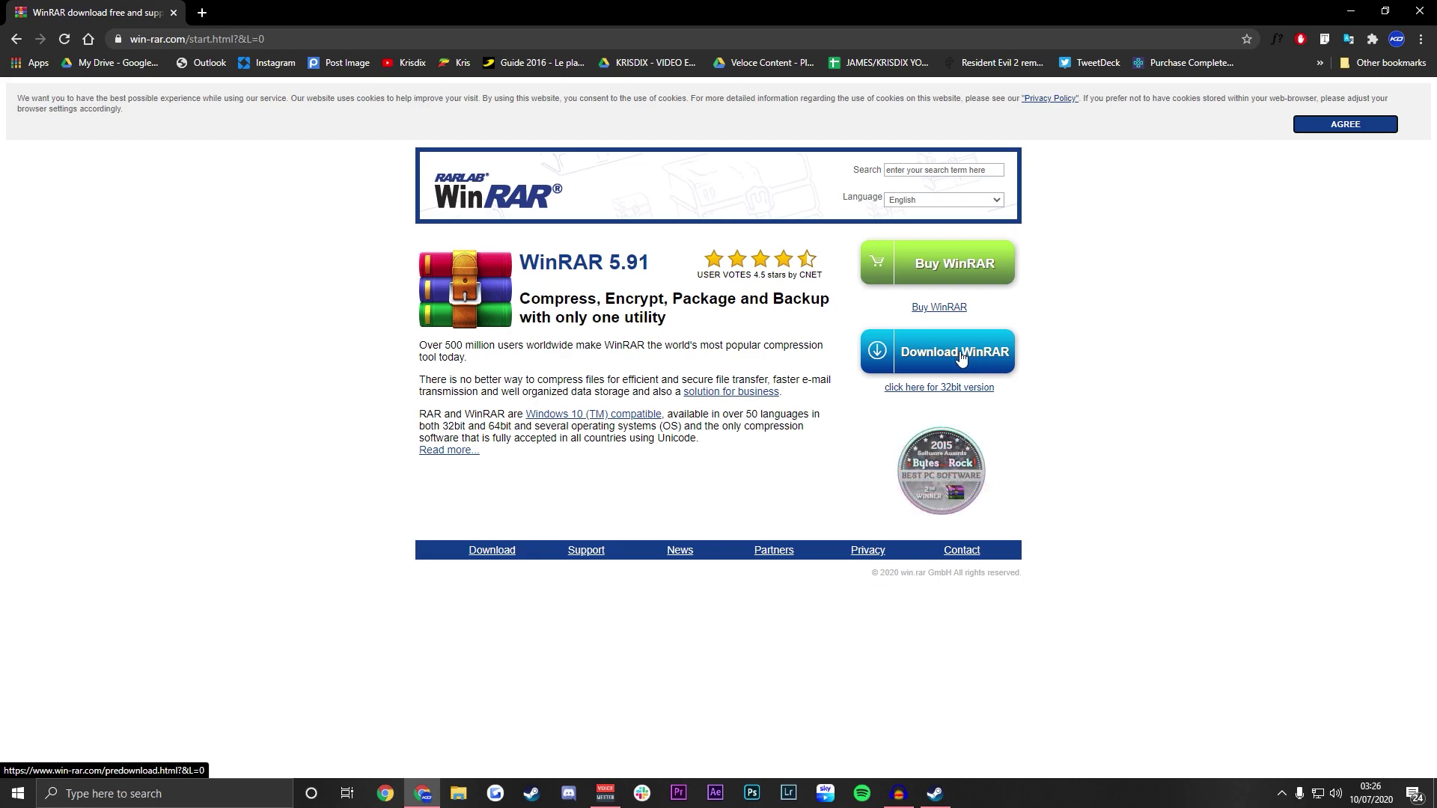
Download the WinRAR installer winrar-x64-591.exe to the Desktop and dismiss the browser's downloads bar.
left_click(961, 357)
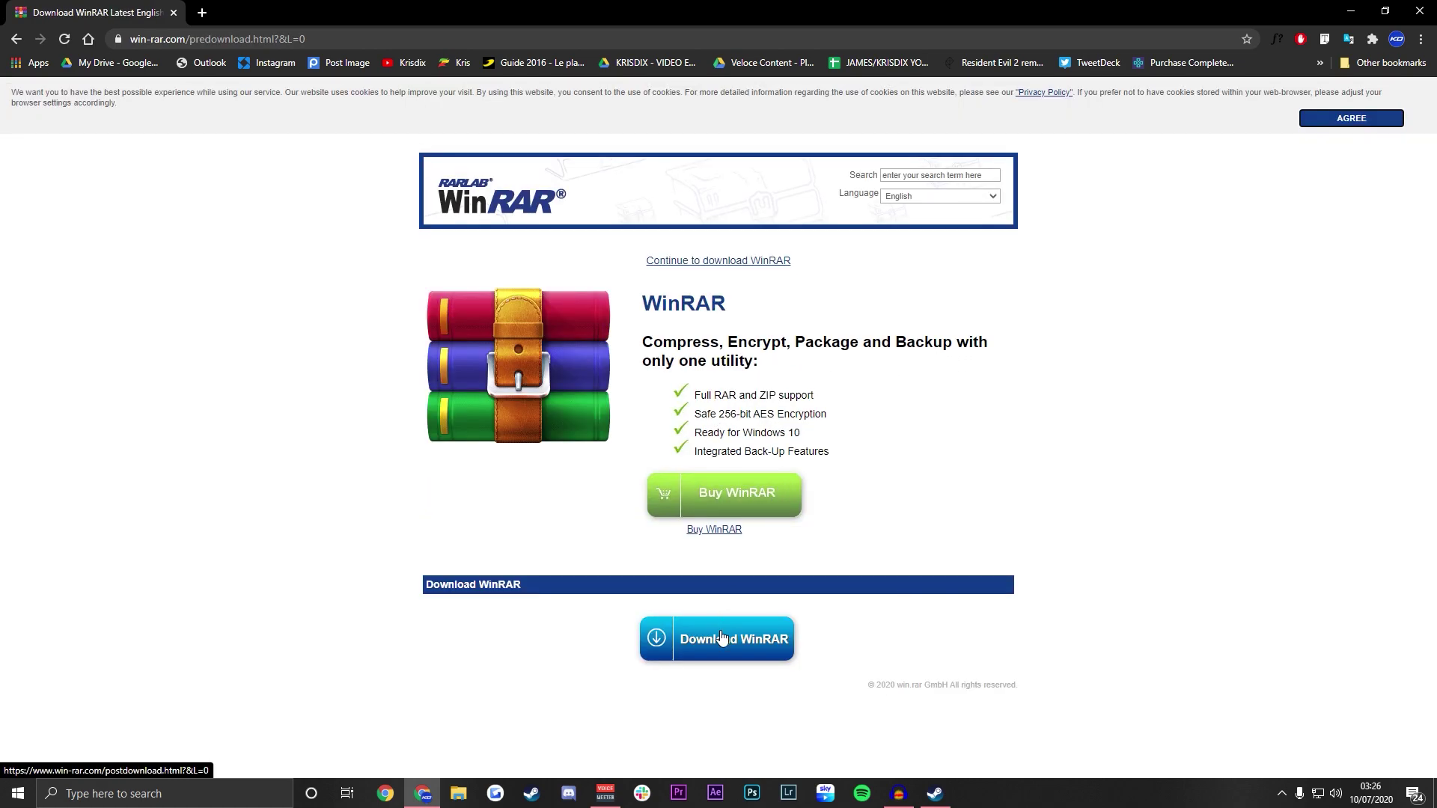
left_click(722, 638)
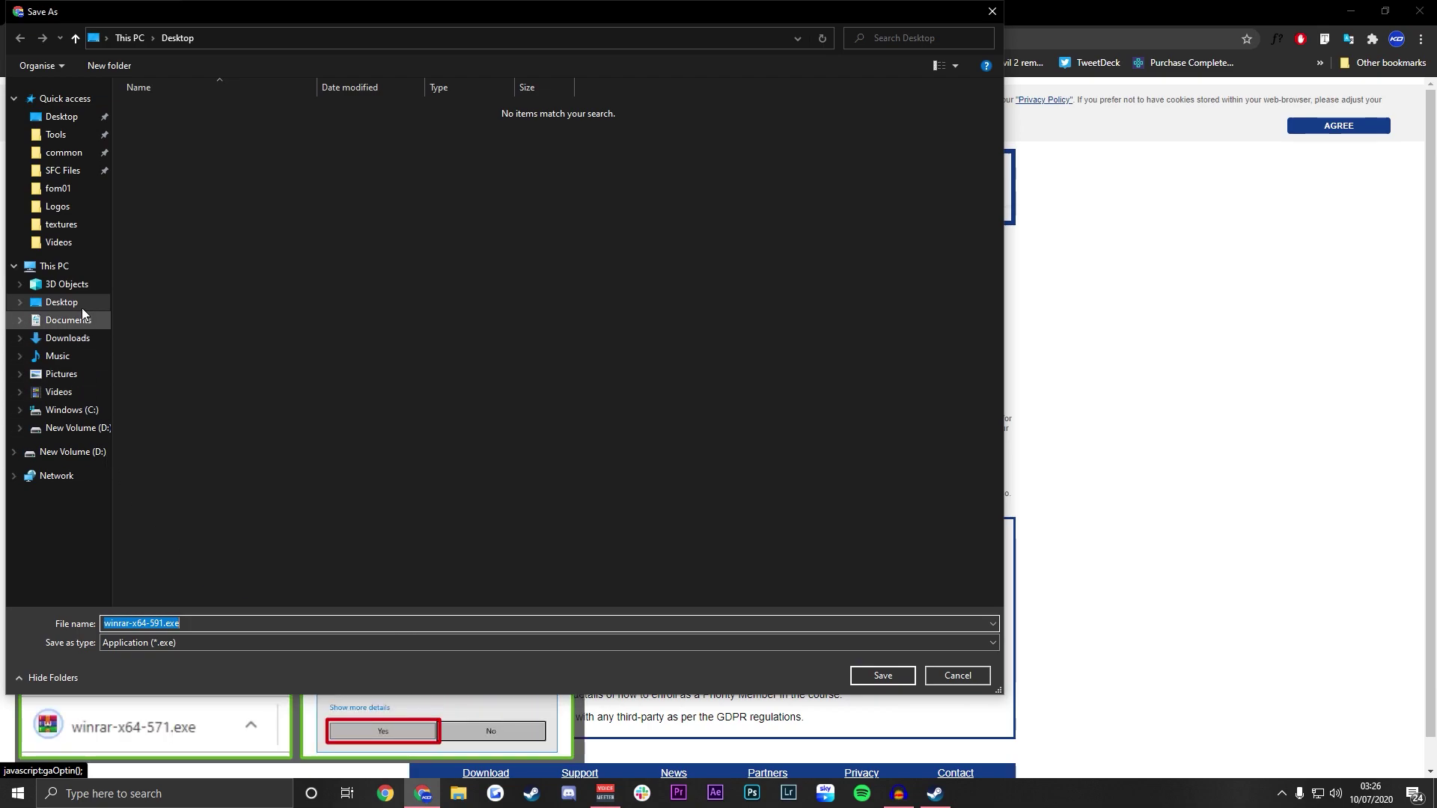
left_click(82, 306)
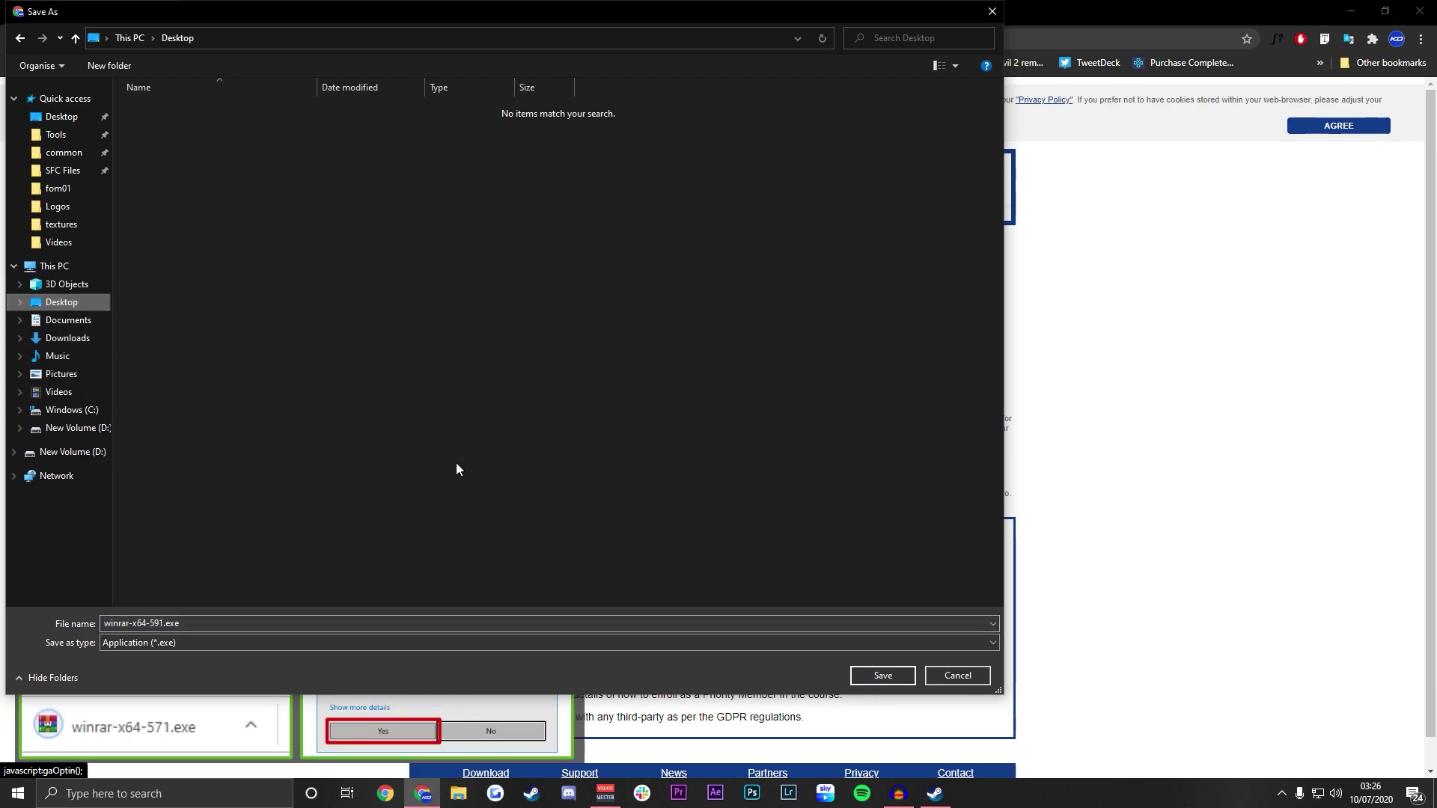
left_click(861, 678)
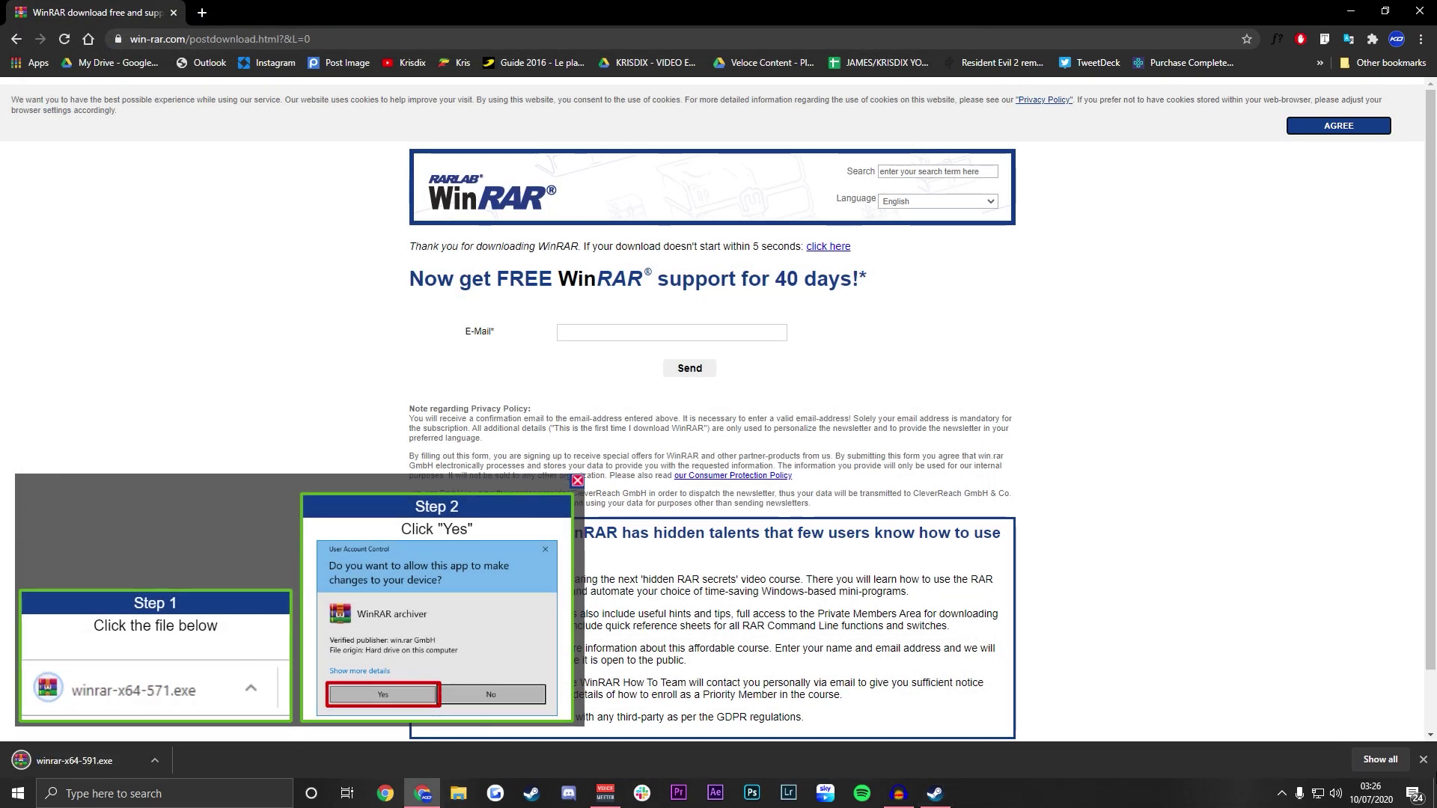
left_click(1424, 760)
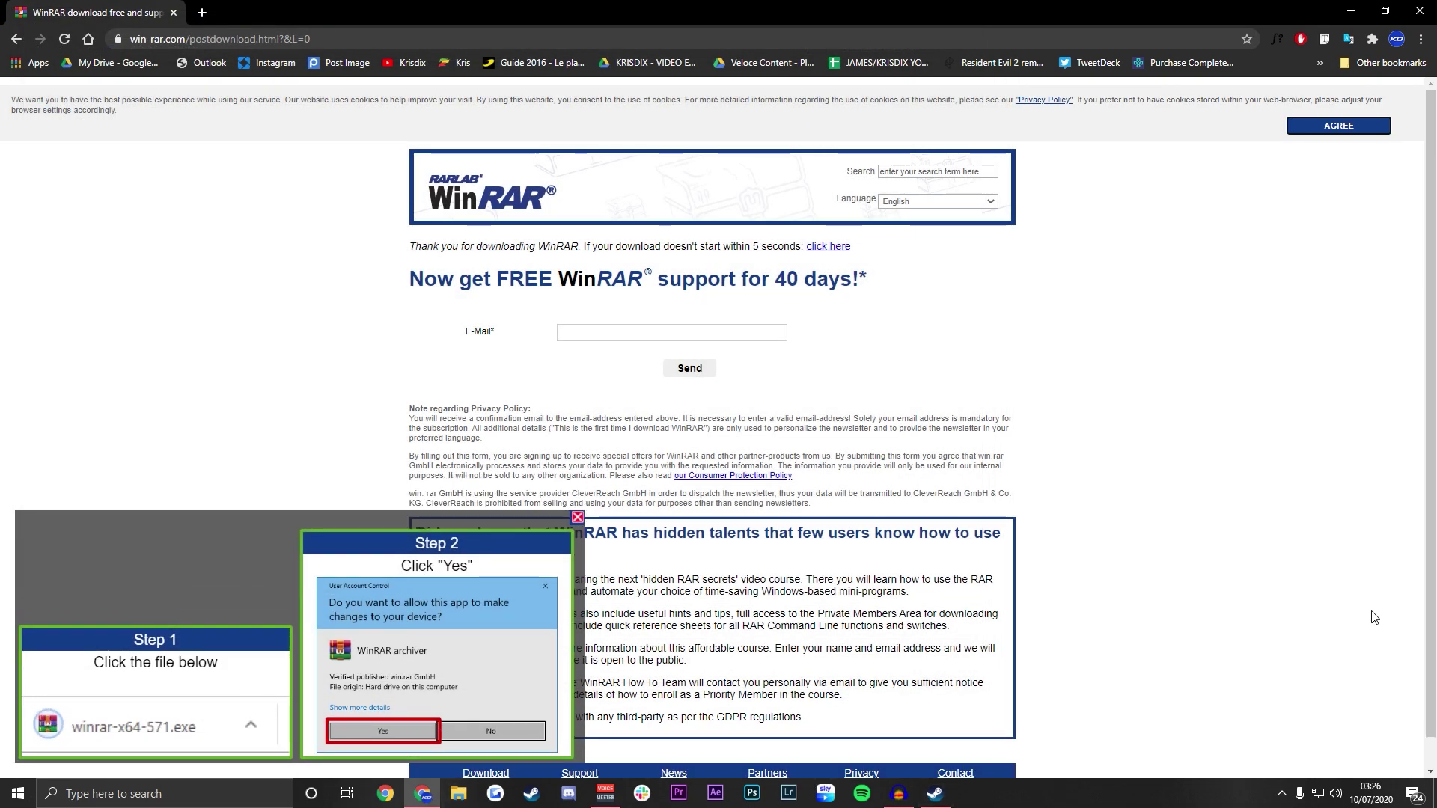
Extract the Ego ERP Archiver folder from Ego ERP Archiver 7.0.0.zip onto the desktop and delete that zip.
left_click(1351, 11)
double_click(38, 247)
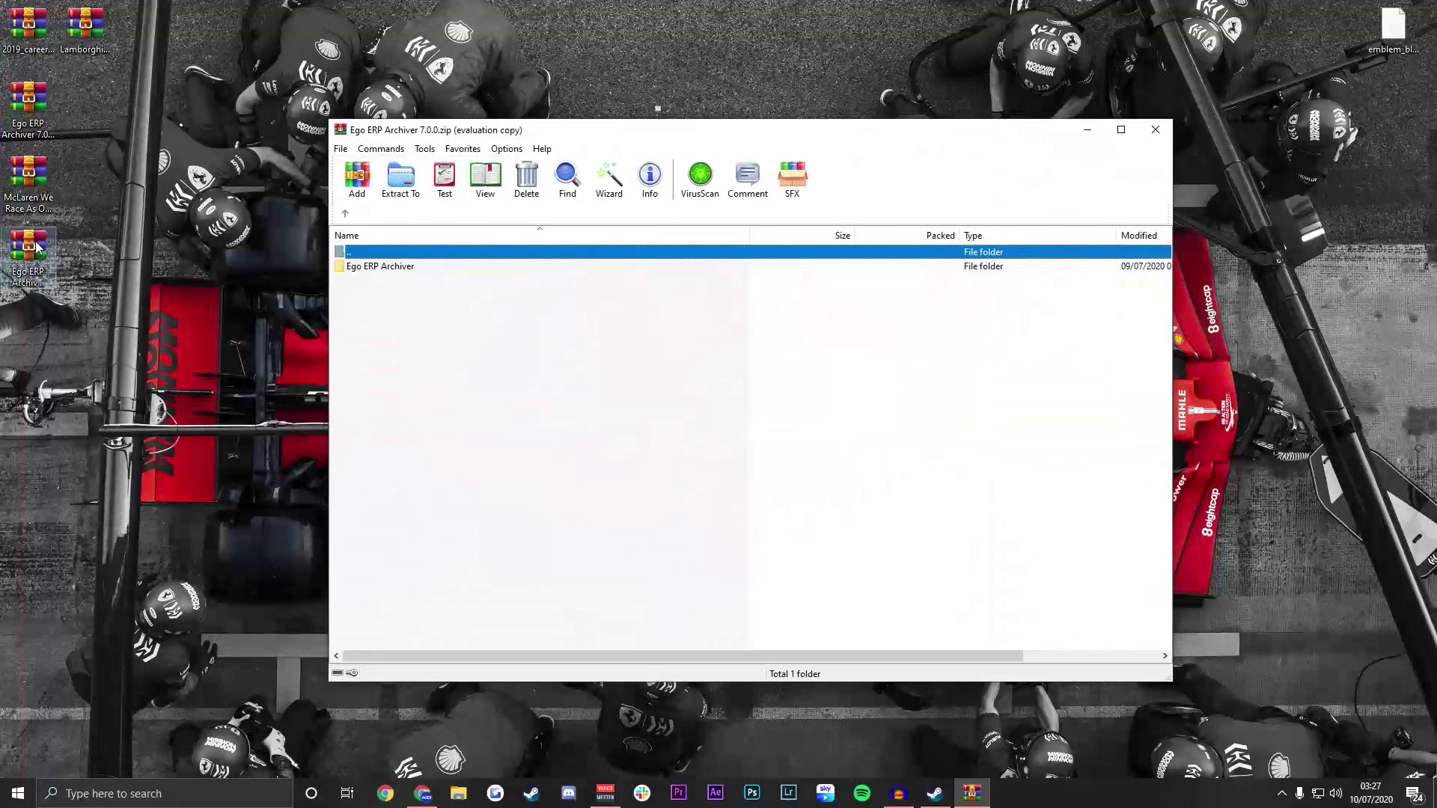
left_click(374, 275)
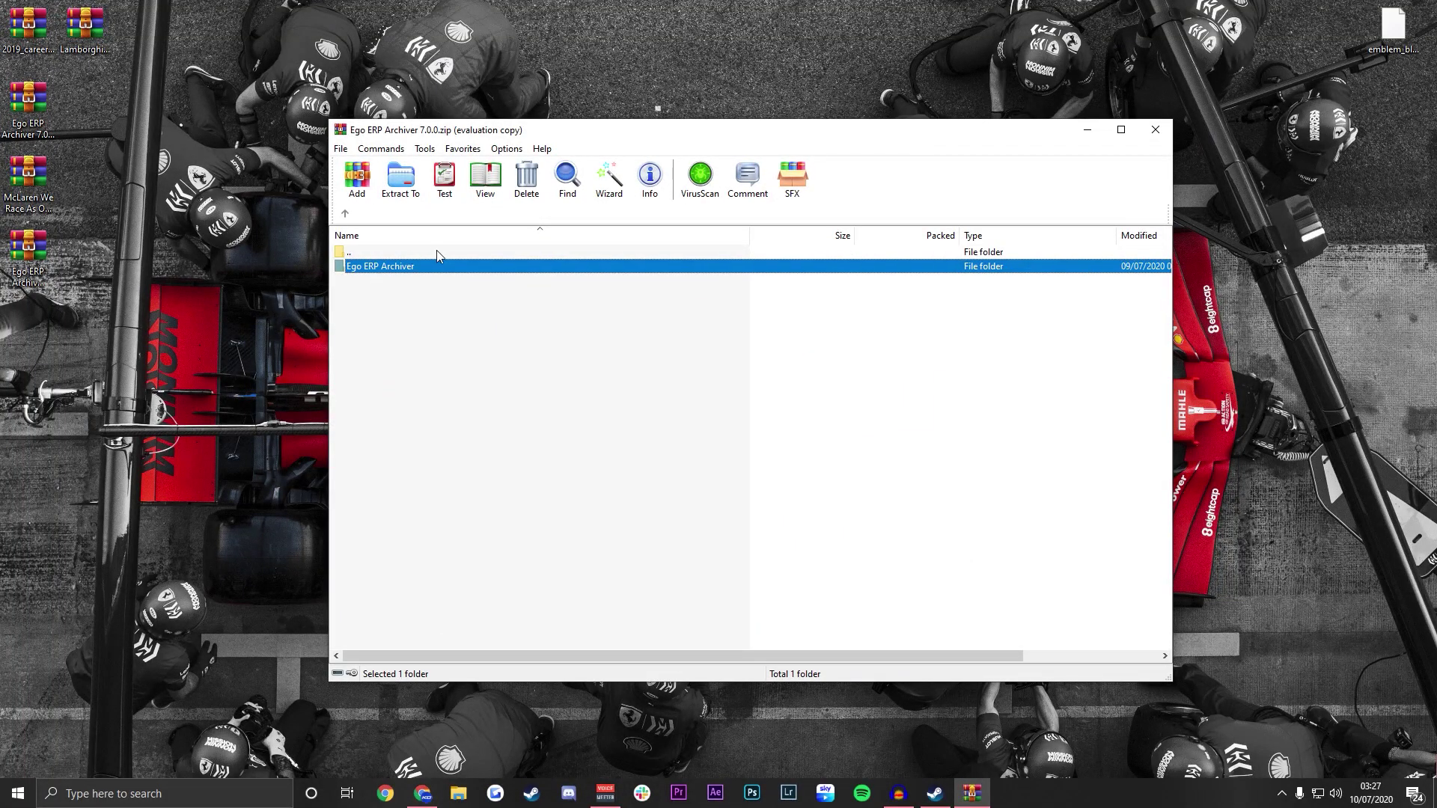
left_click_drag(438, 275, 184, 365)
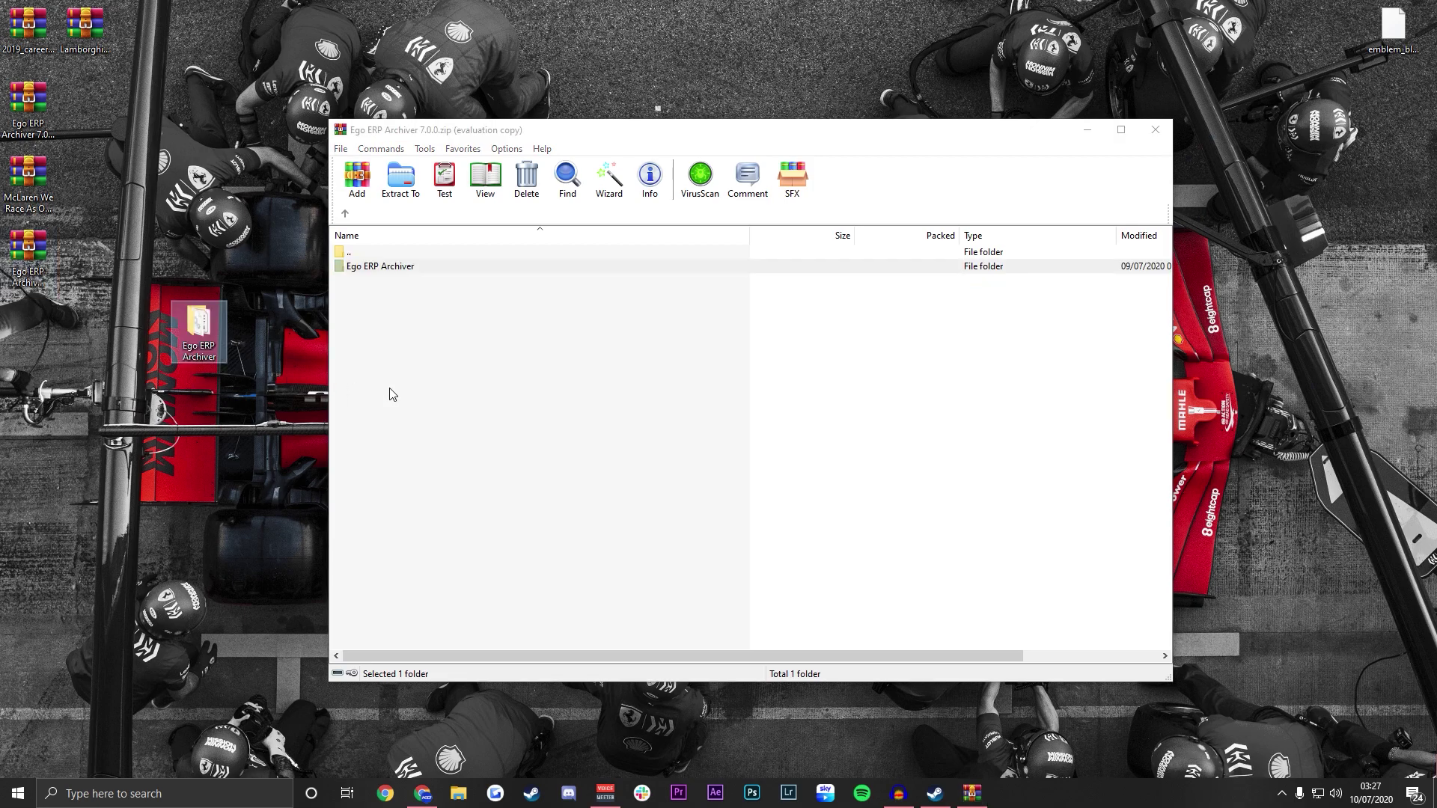
left_click(1155, 130)
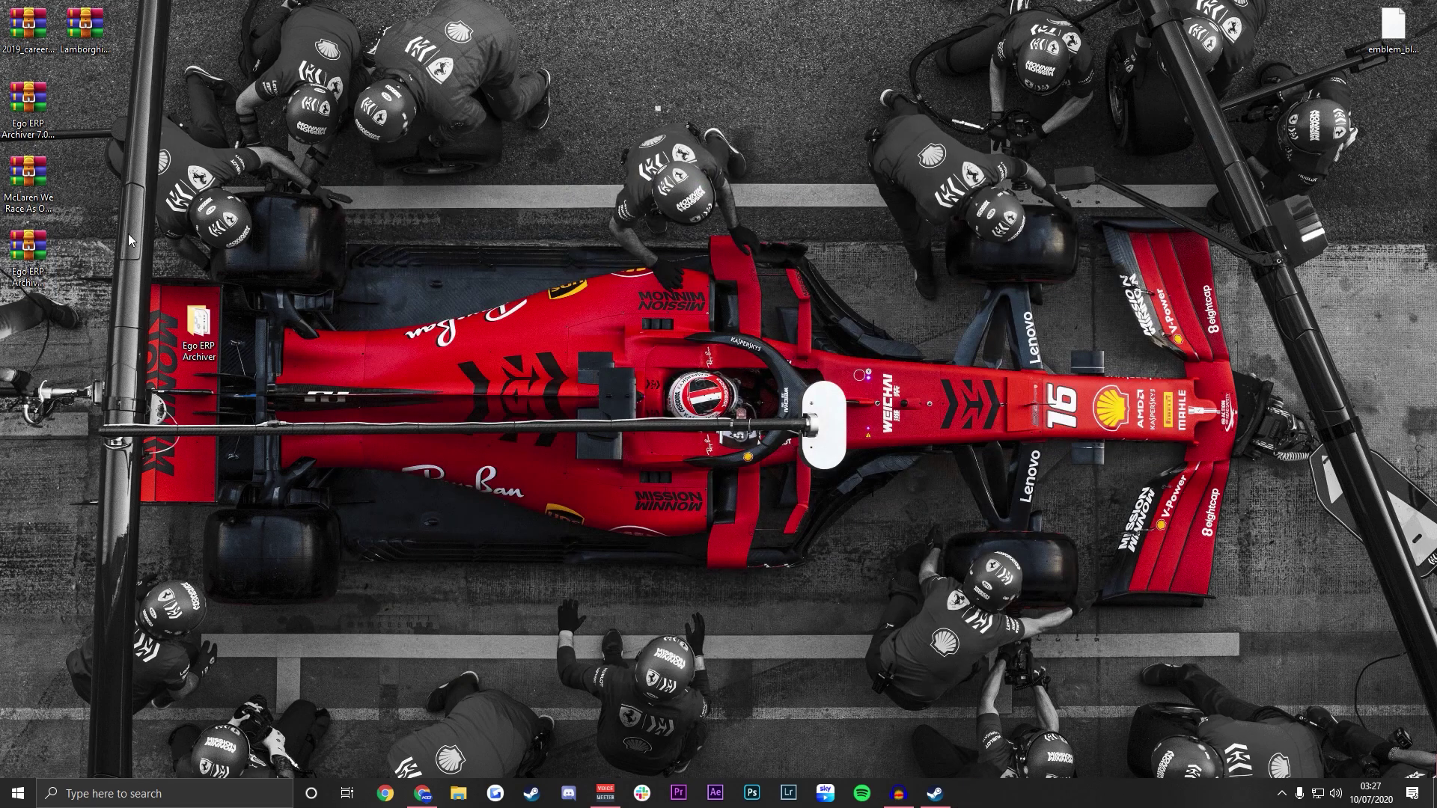
left_click(45, 253)
key("Delete")
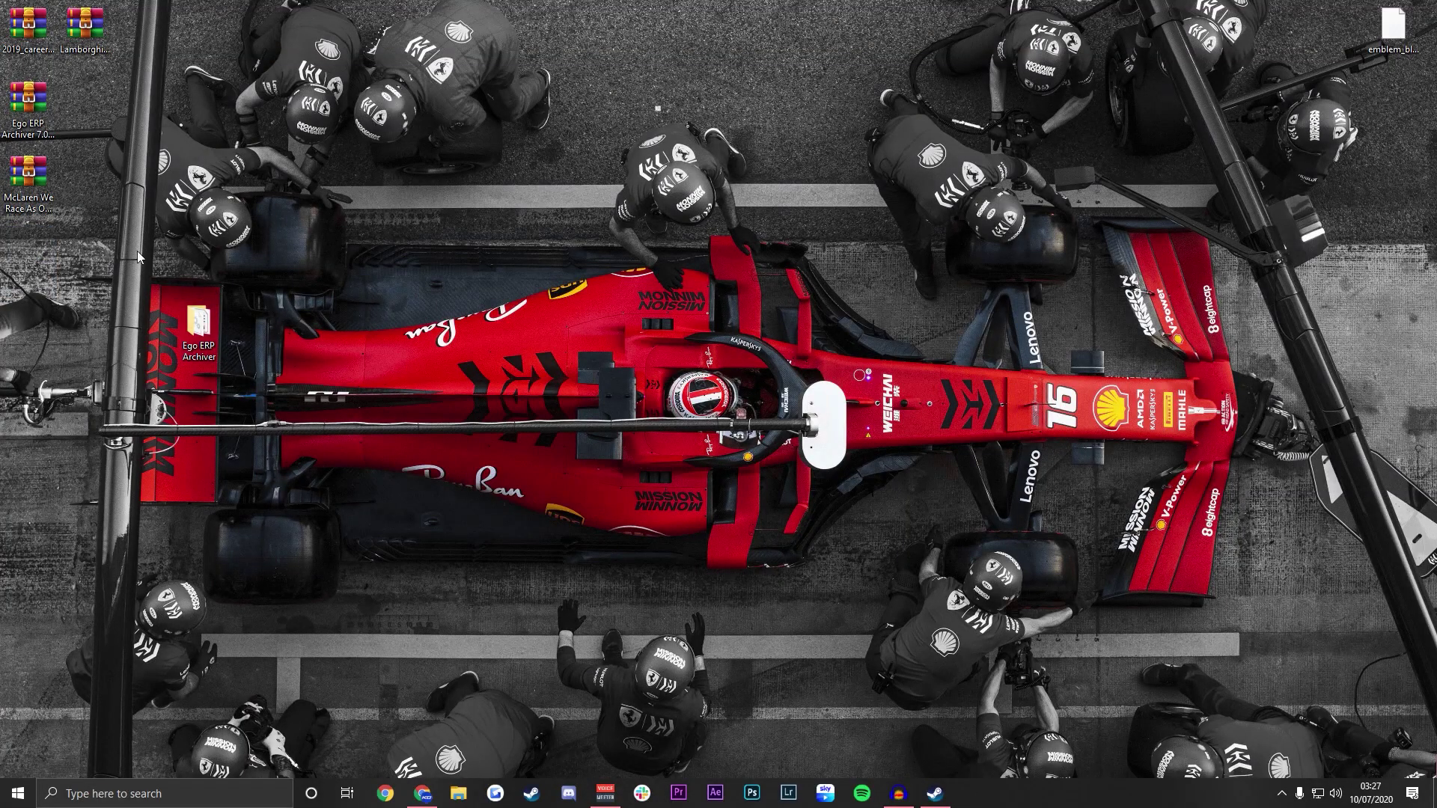
Extract the McLaren We Race As One livery folder onto the desktop and place it beside the Ego ERP Archiver folder.
double_click(43, 189)
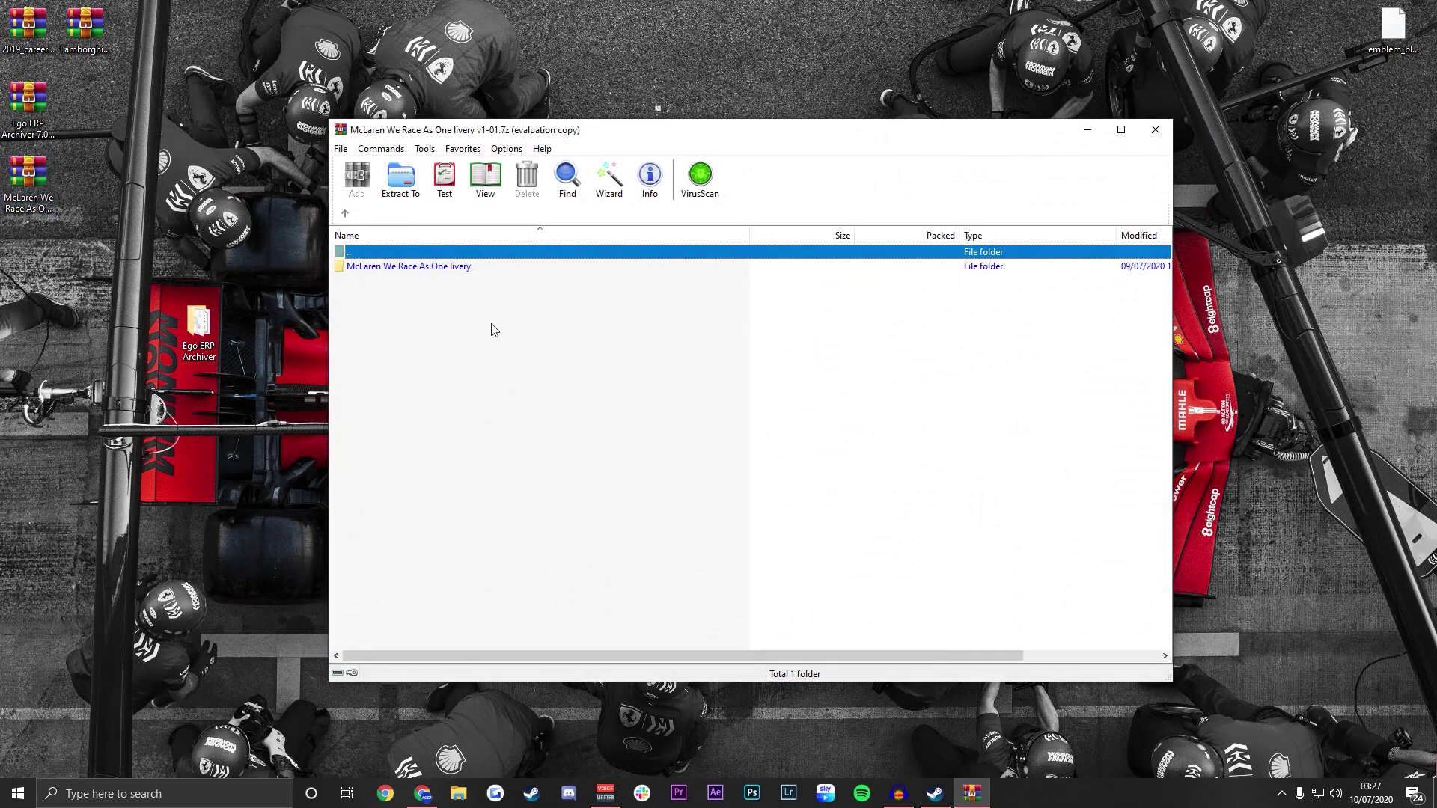
left_click(479, 268)
left_click_drag(503, 274, 251, 408)
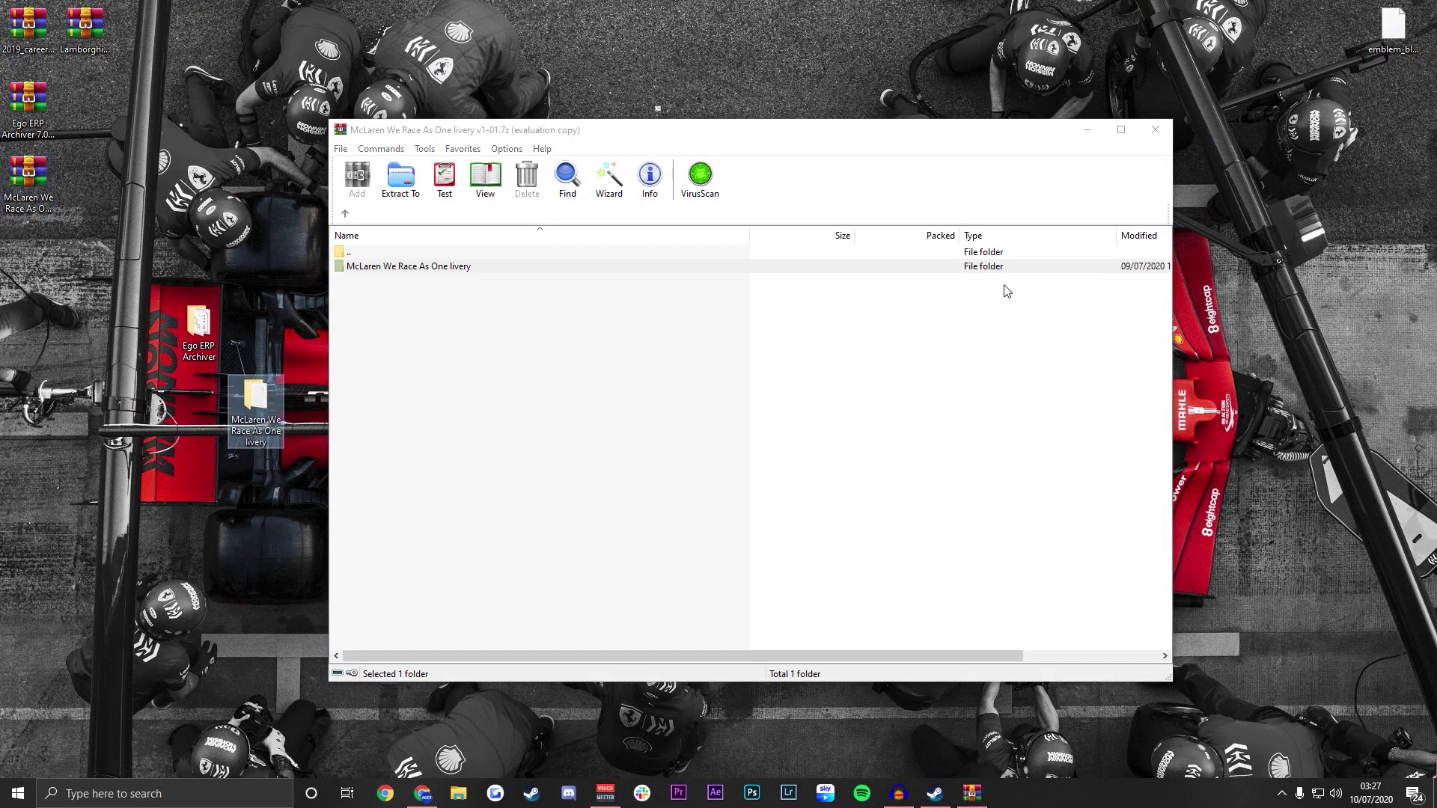
left_click(1155, 130)
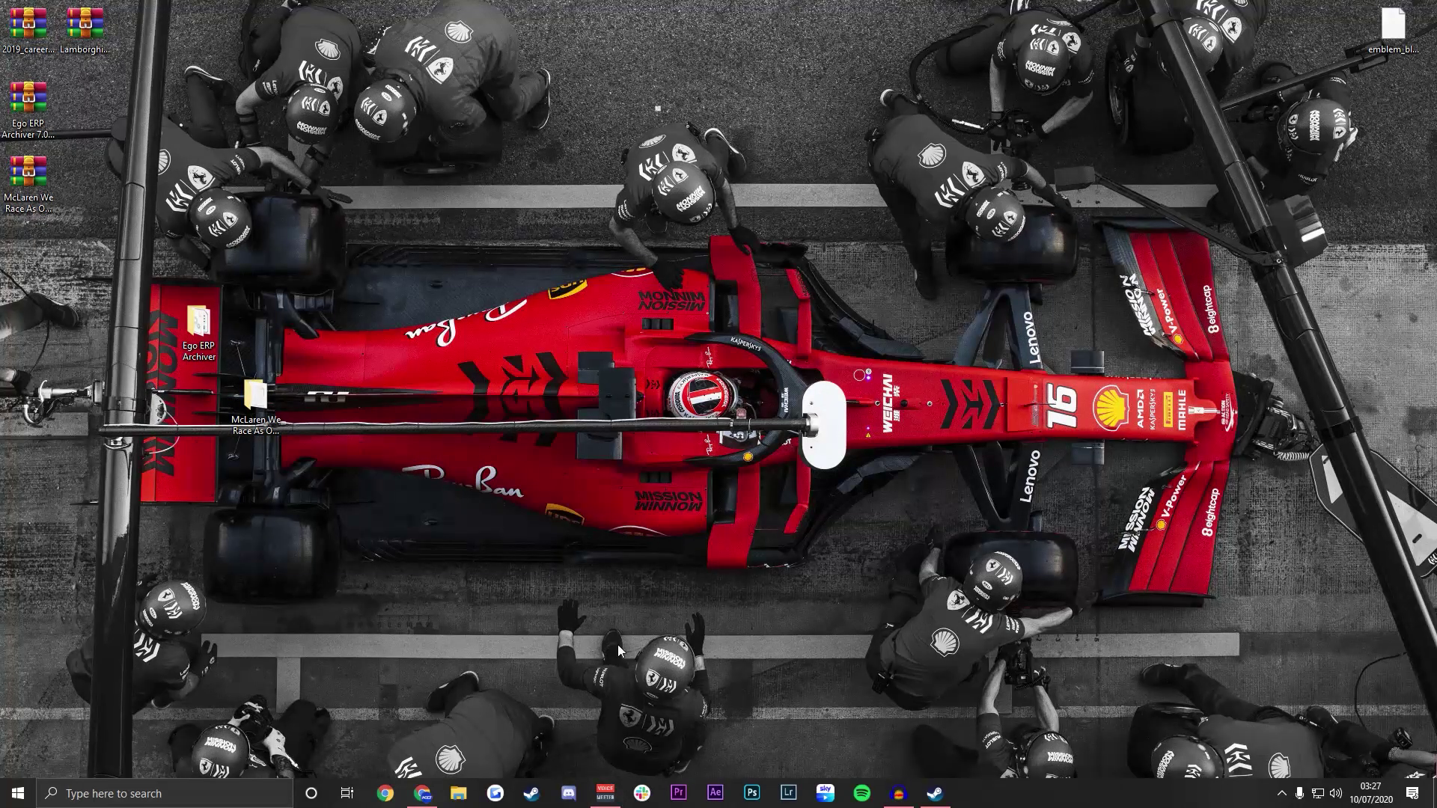
left_click_drag(262, 404, 262, 333)
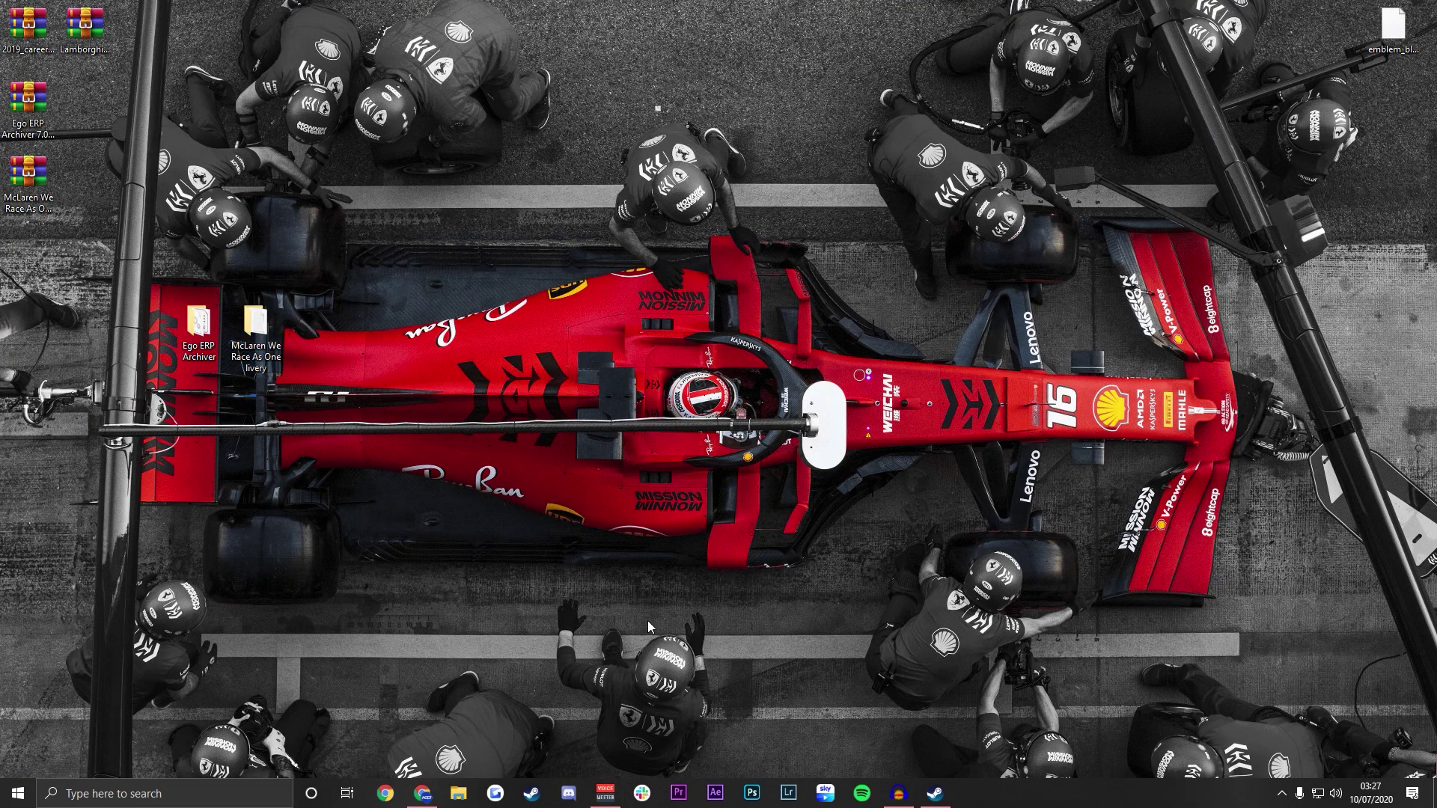
Open the extracted McLaren We Race As One livery folder and select its Paste folder.
double_click(271, 366)
left_click_drag(292, 171, 664, 187)
left_click(627, 285)
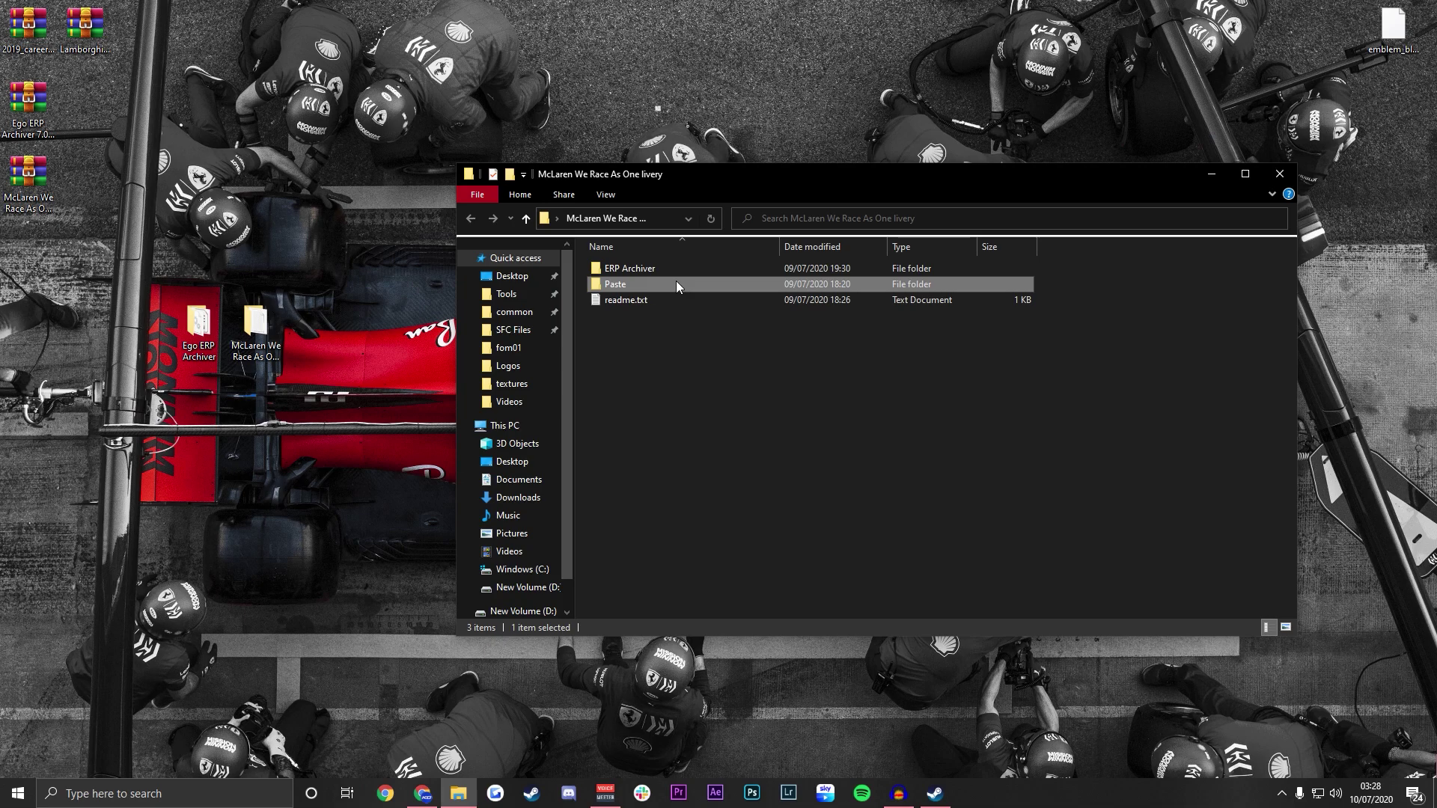
Open a second File Explorer window above the livery folder window and show the Windows (C:) drive in it.
right_click(457, 796)
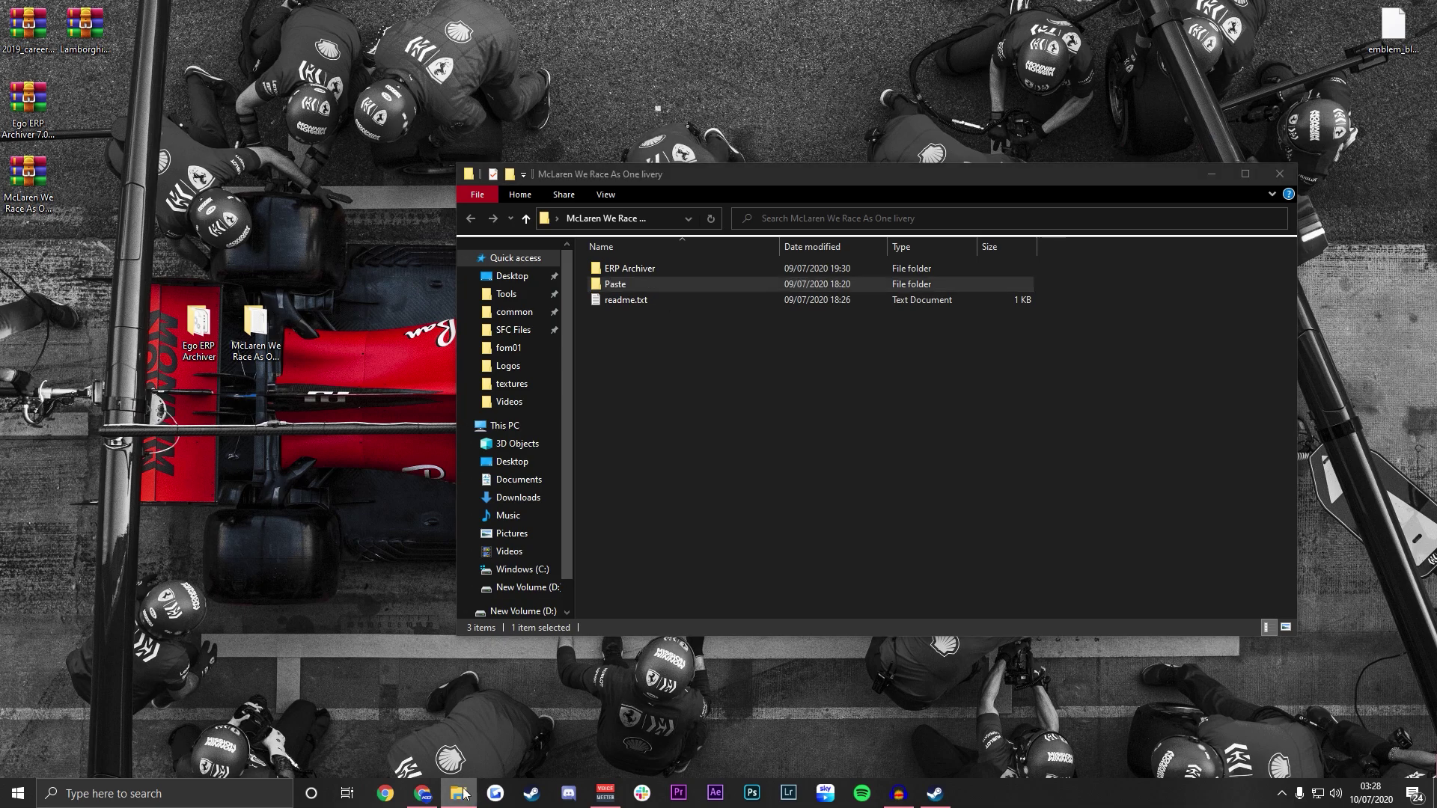
left_click(437, 707)
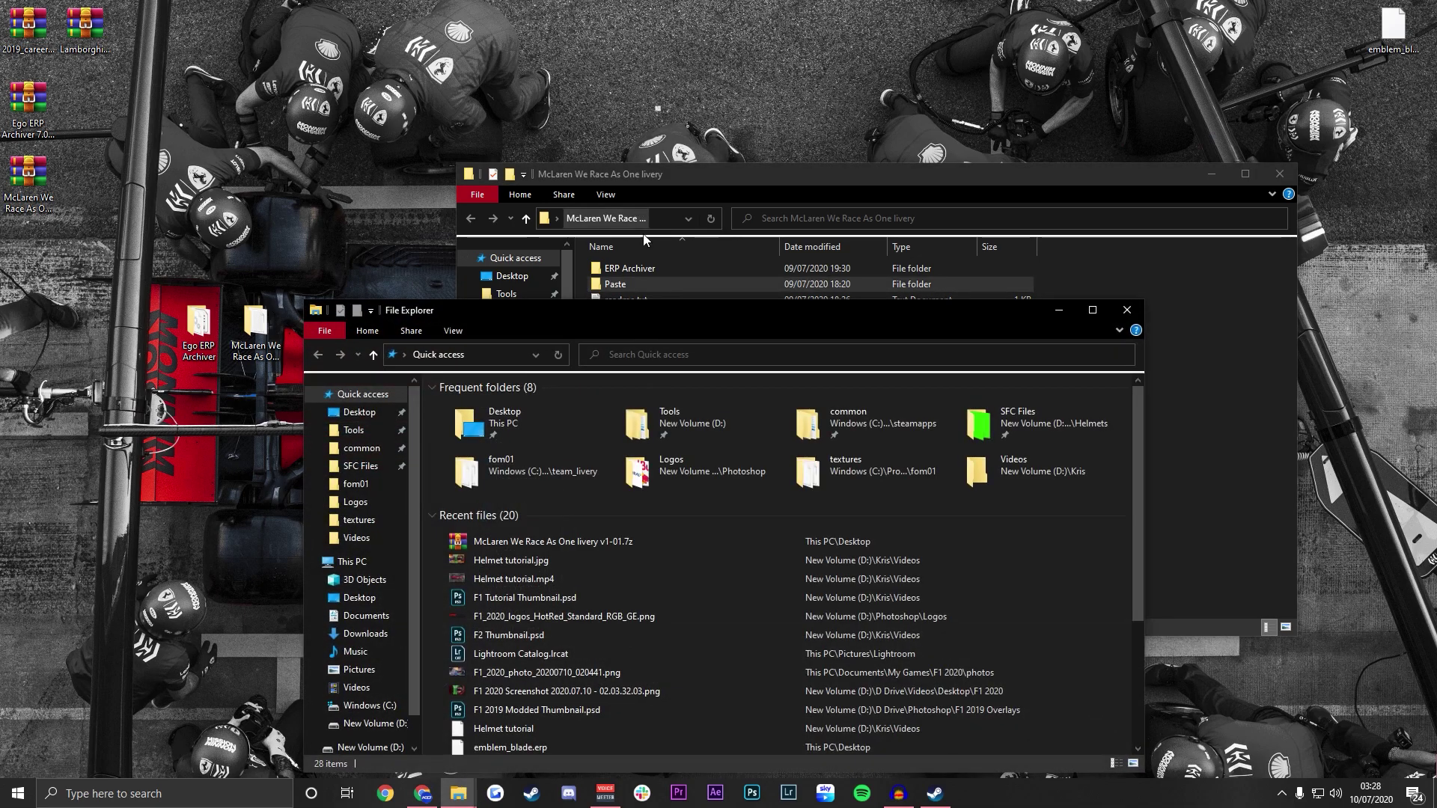
left_click_drag(700, 308, 775, 138)
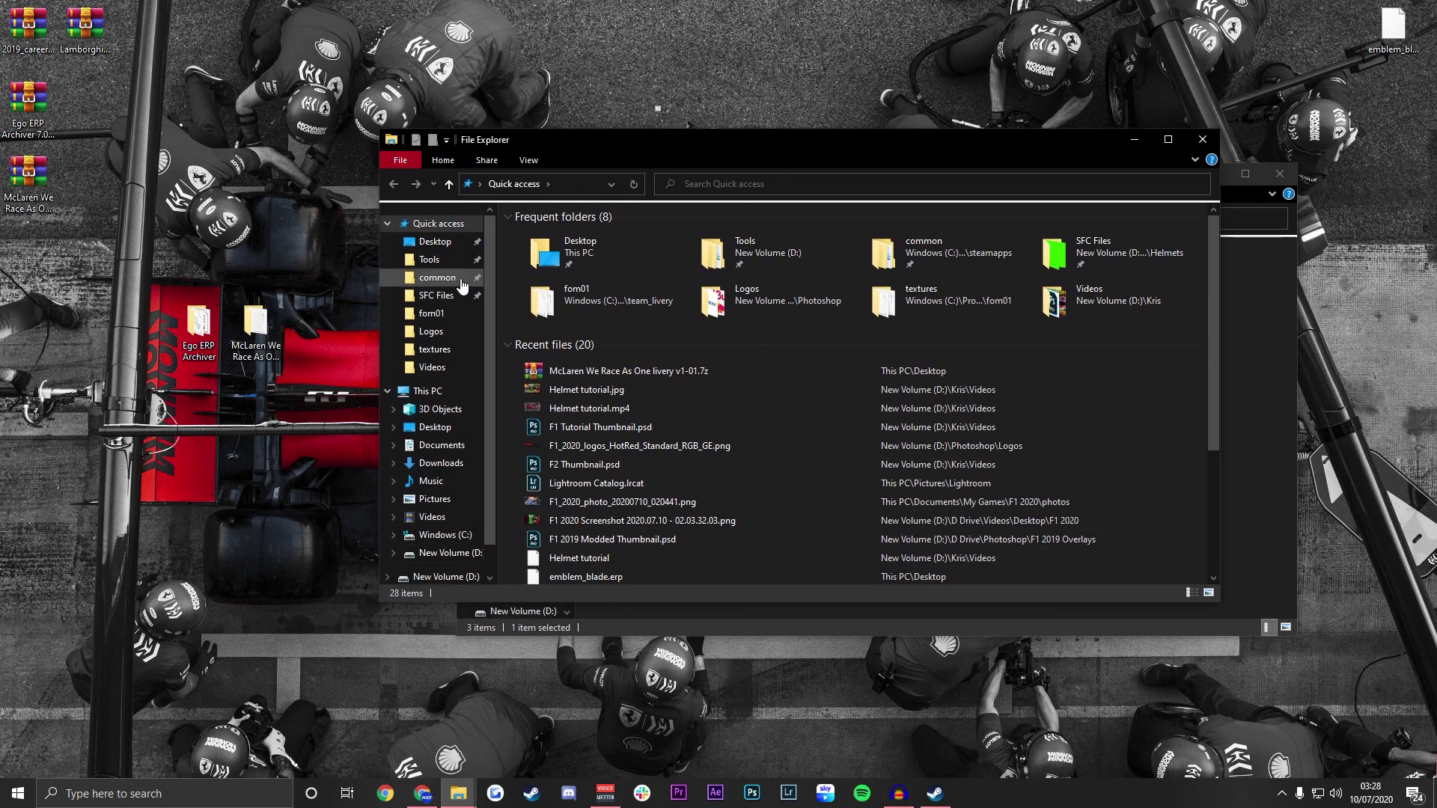
left_click(443, 536)
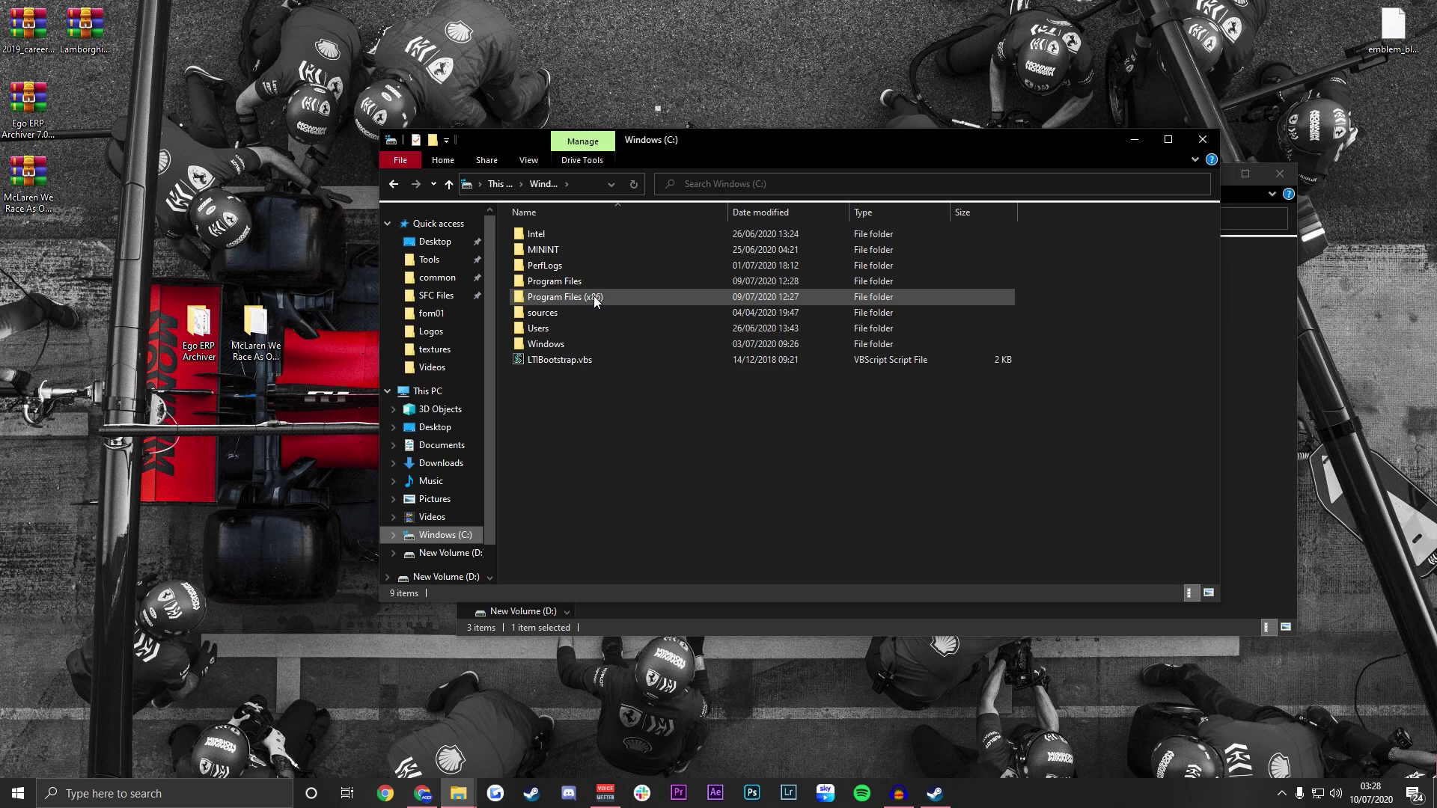
Browse to Program Files (x86)\Steam\steamapps\common and open the F1 2020 game folder.
double_click(594, 298)
double_click(550, 401)
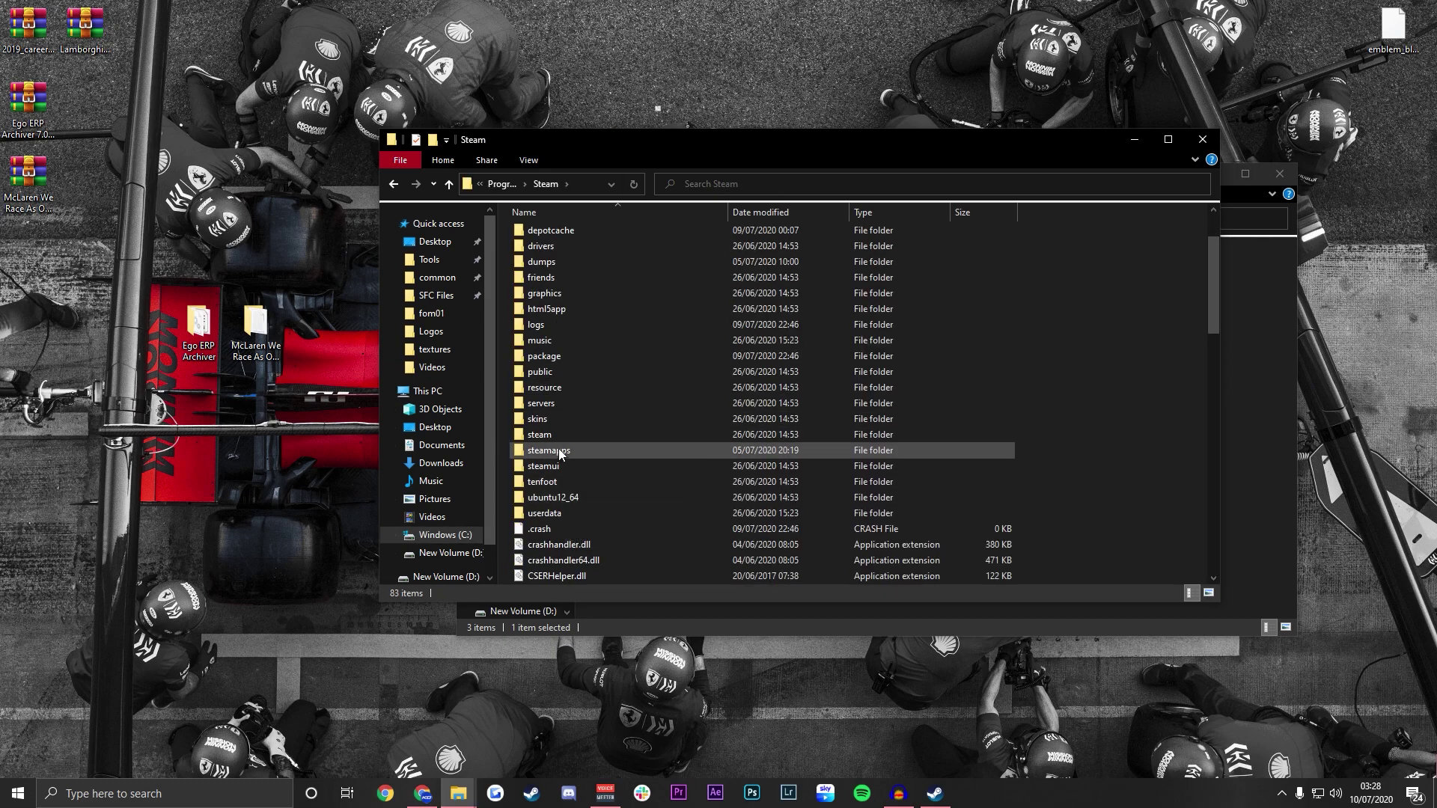
double_click(564, 449)
left_click(564, 237)
double_click(564, 237)
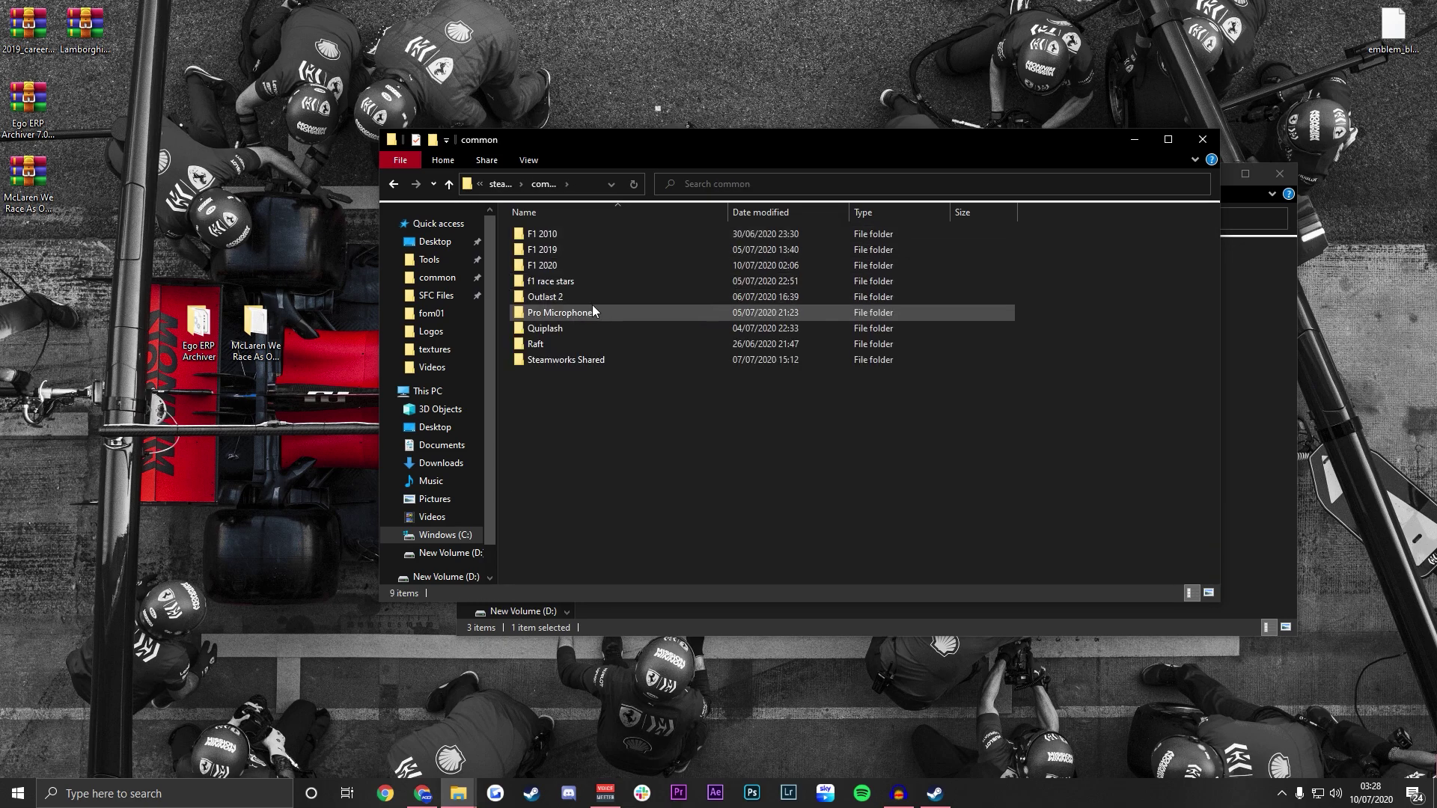
left_click(558, 266)
left_click_drag(636, 150, 812, 339)
double_click(765, 455)
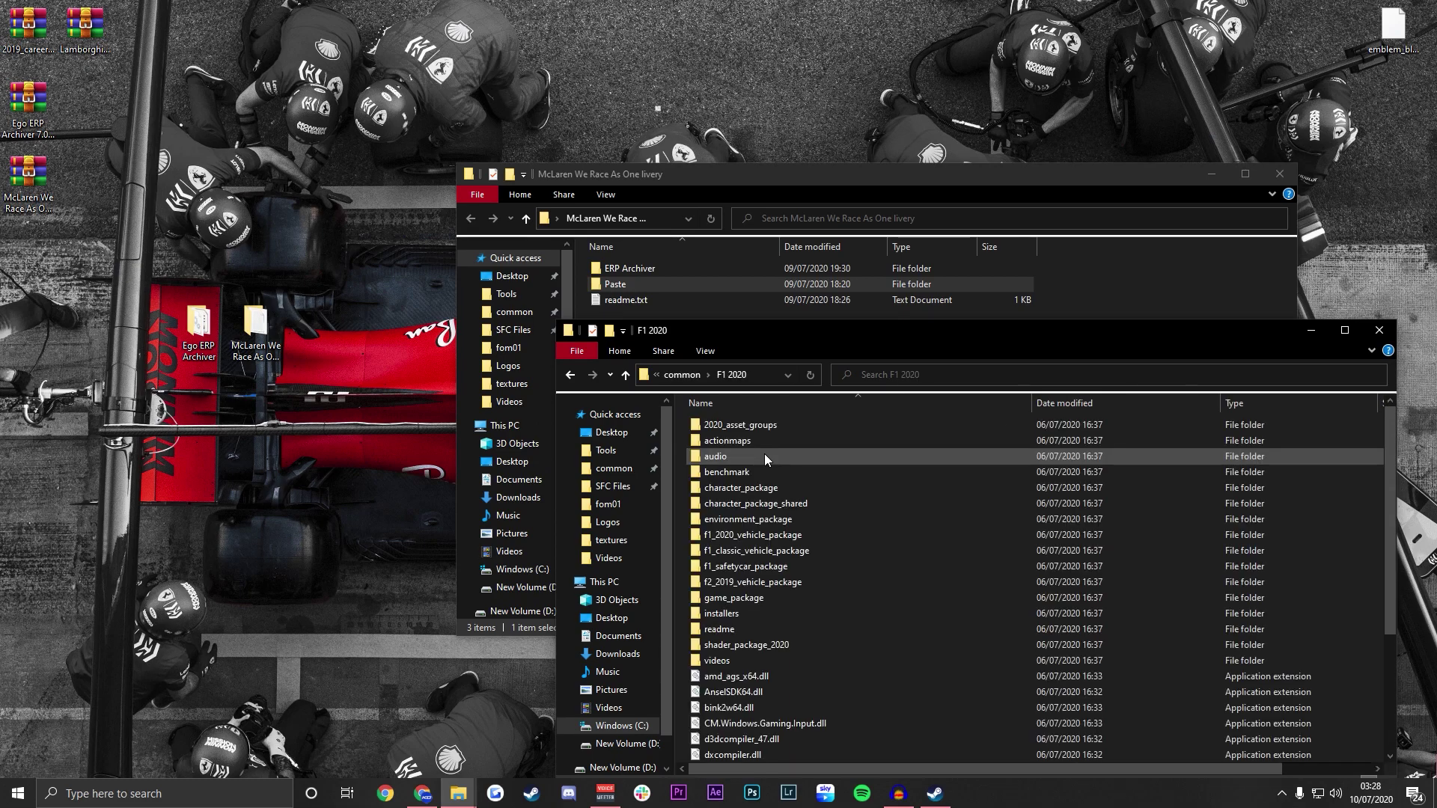
Arrange the livery and game folder windows side by side and open the livery's Paste folder.
left_click_drag(690, 175, 217, 114)
left_click_drag(845, 334, 878, 145)
double_click(302, 221)
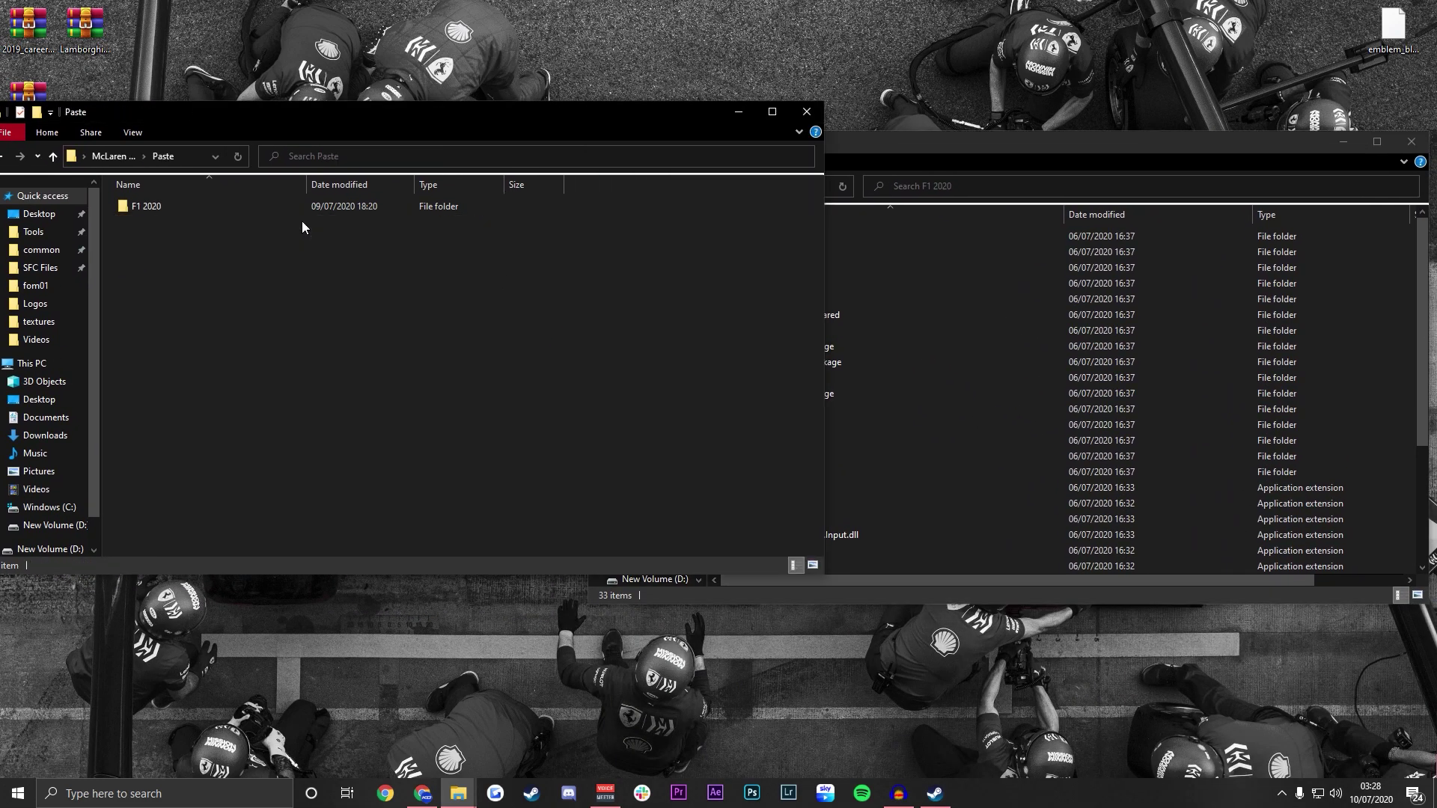
Copy the F1 2020 folder inside the livery's Paste folder.
left_click(204, 205)
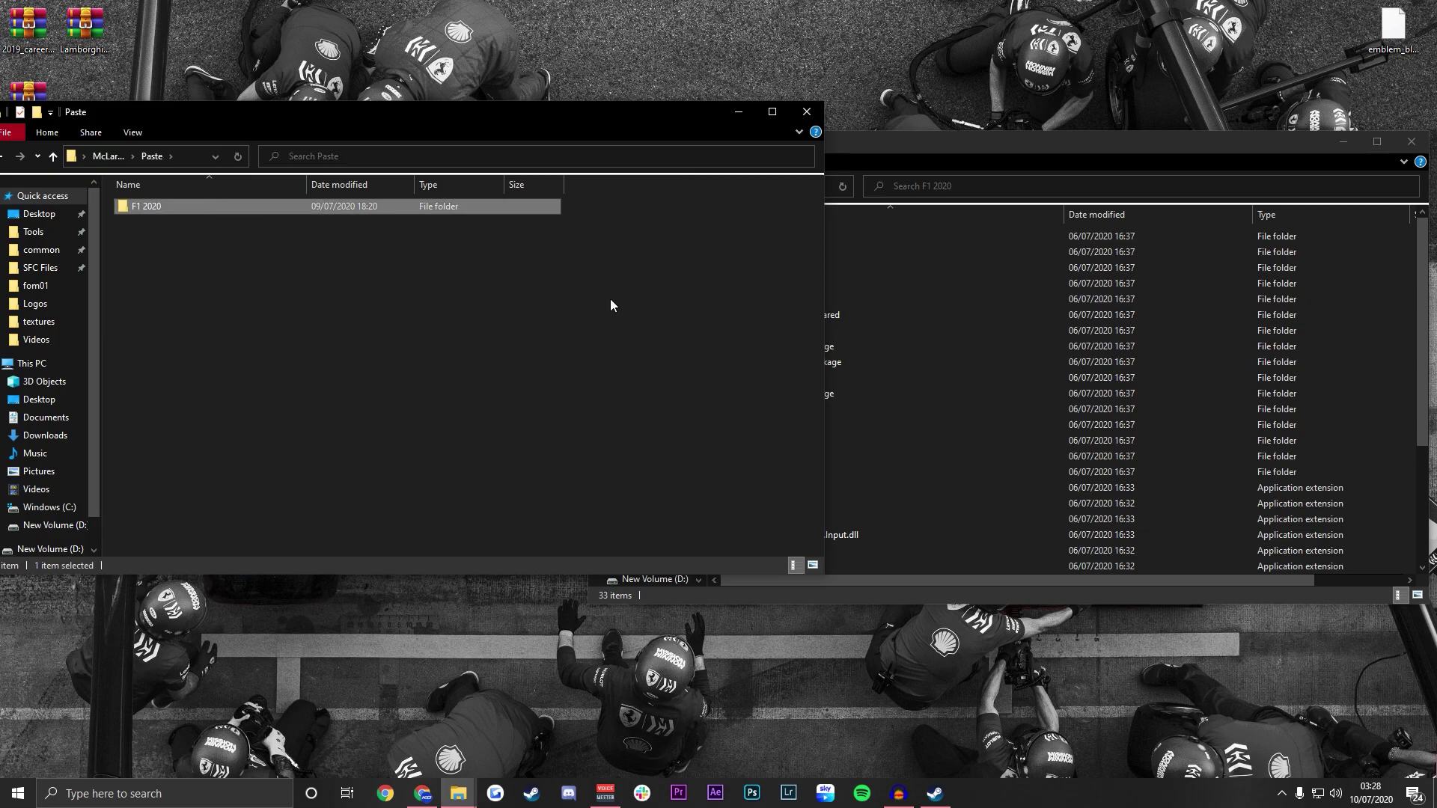
double_click(515, 205)
left_click(96, 159)
right_click(207, 220)
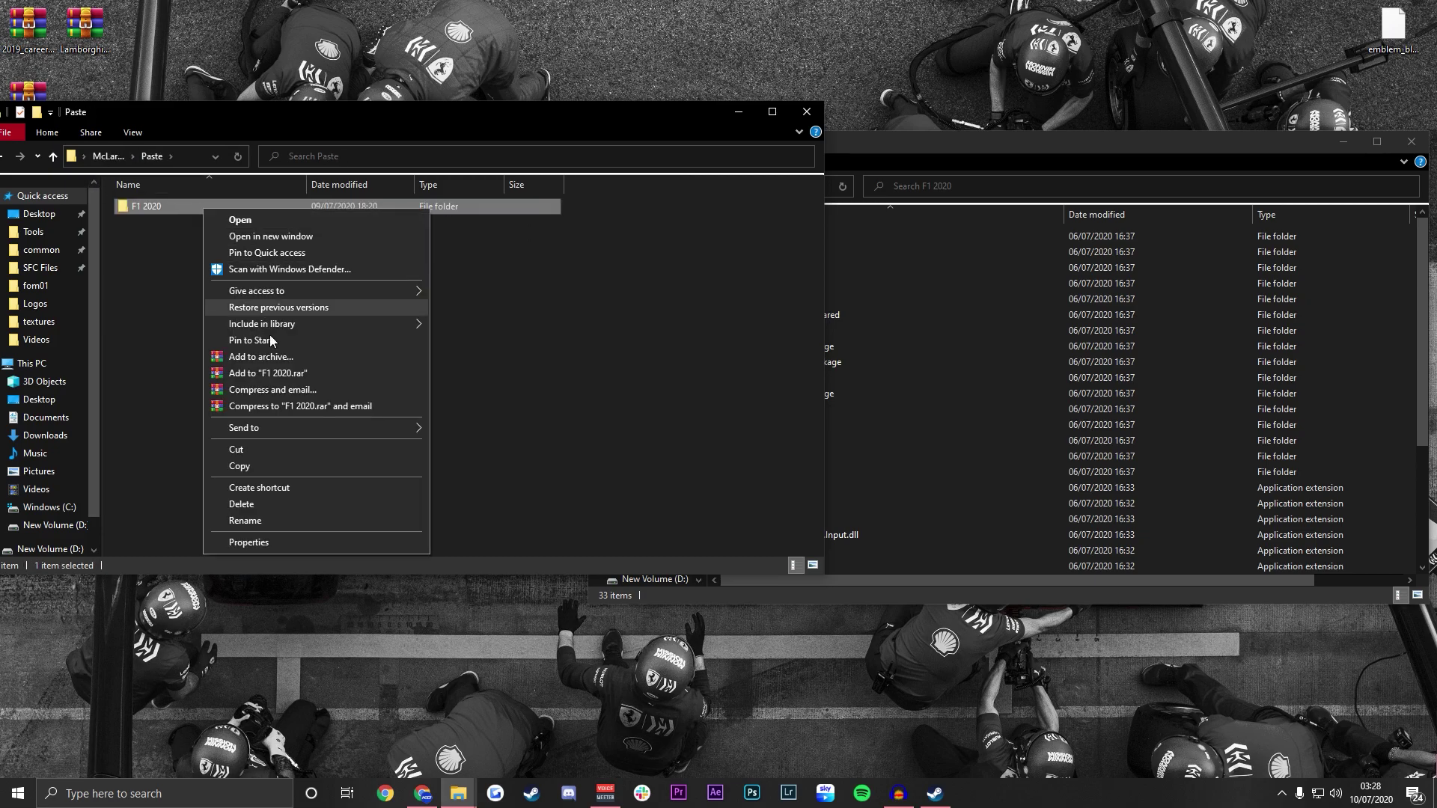
left_click(265, 465)
Try to paste the copied F1 2020 folder into Steam's common folder, dismissing the file replacement choice.
left_click(982, 197)
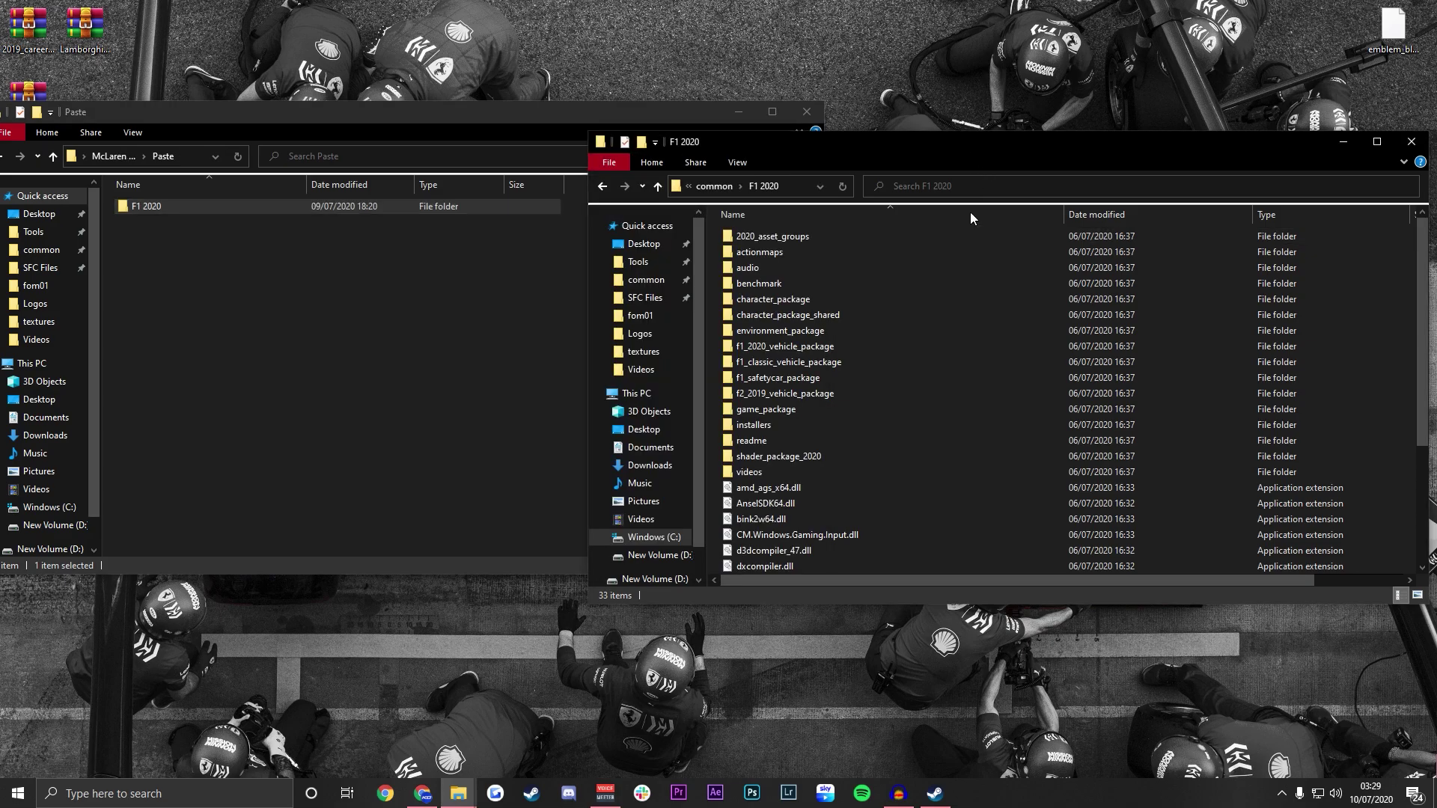
left_click(715, 186)
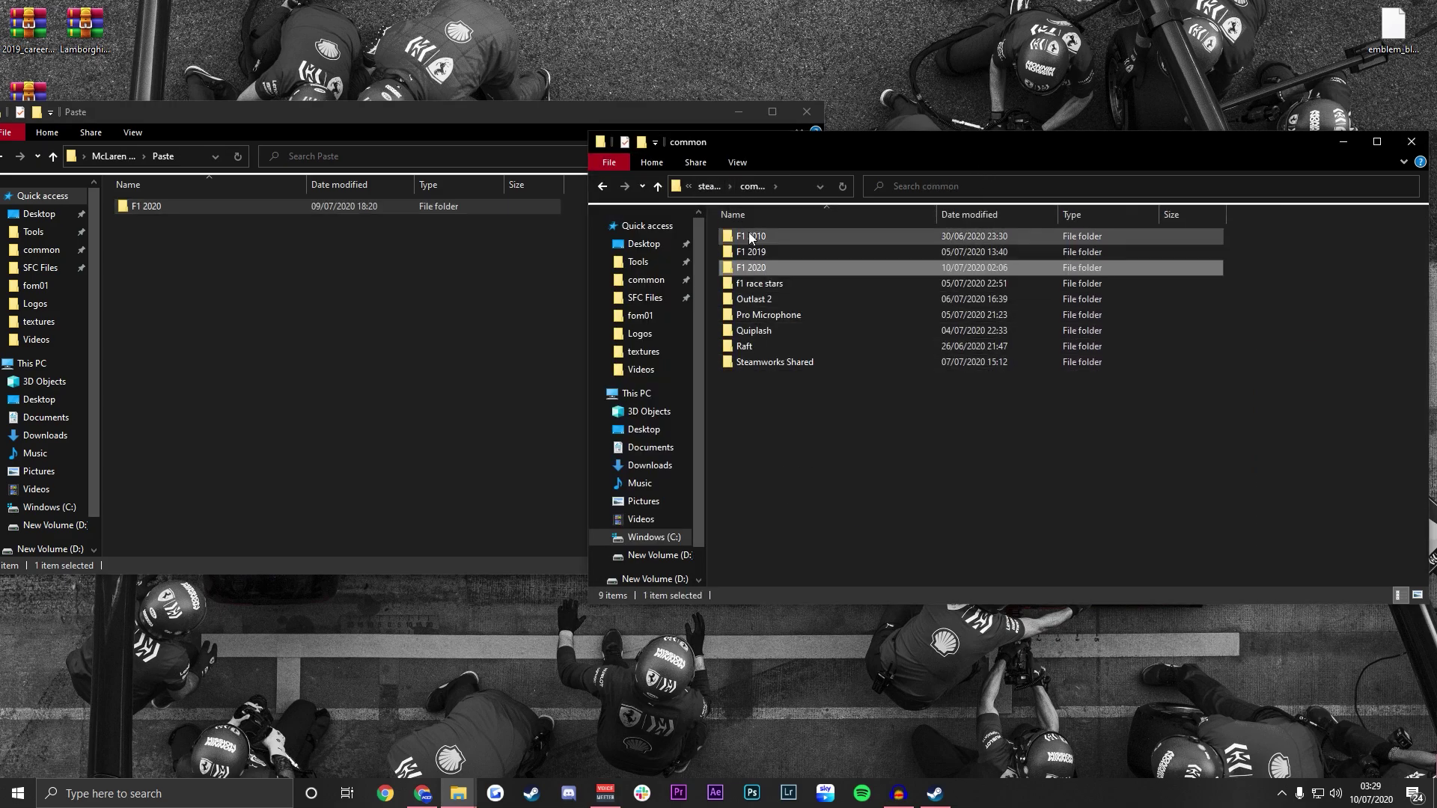
right_click(804, 427)
left_click(830, 526)
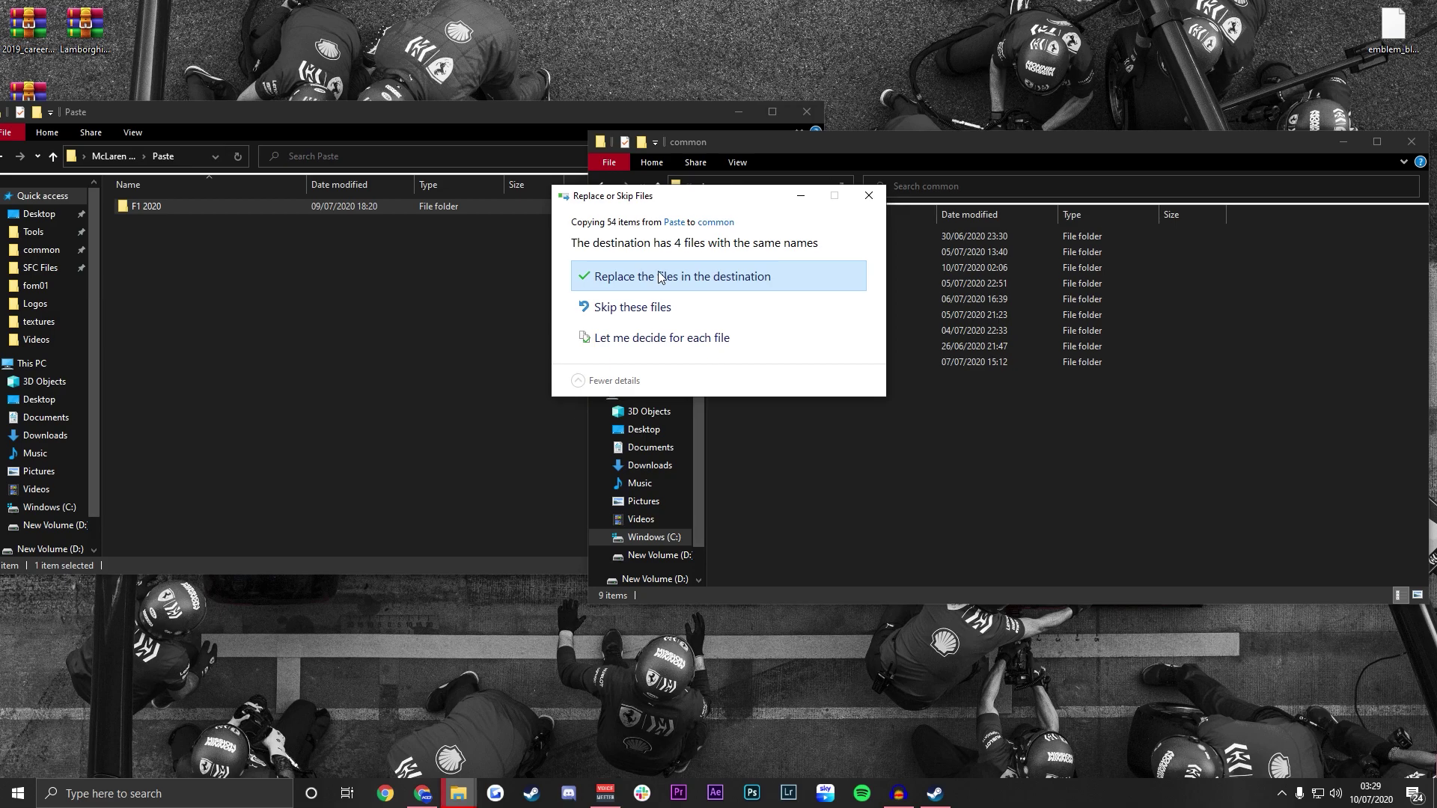
left_click(869, 198)
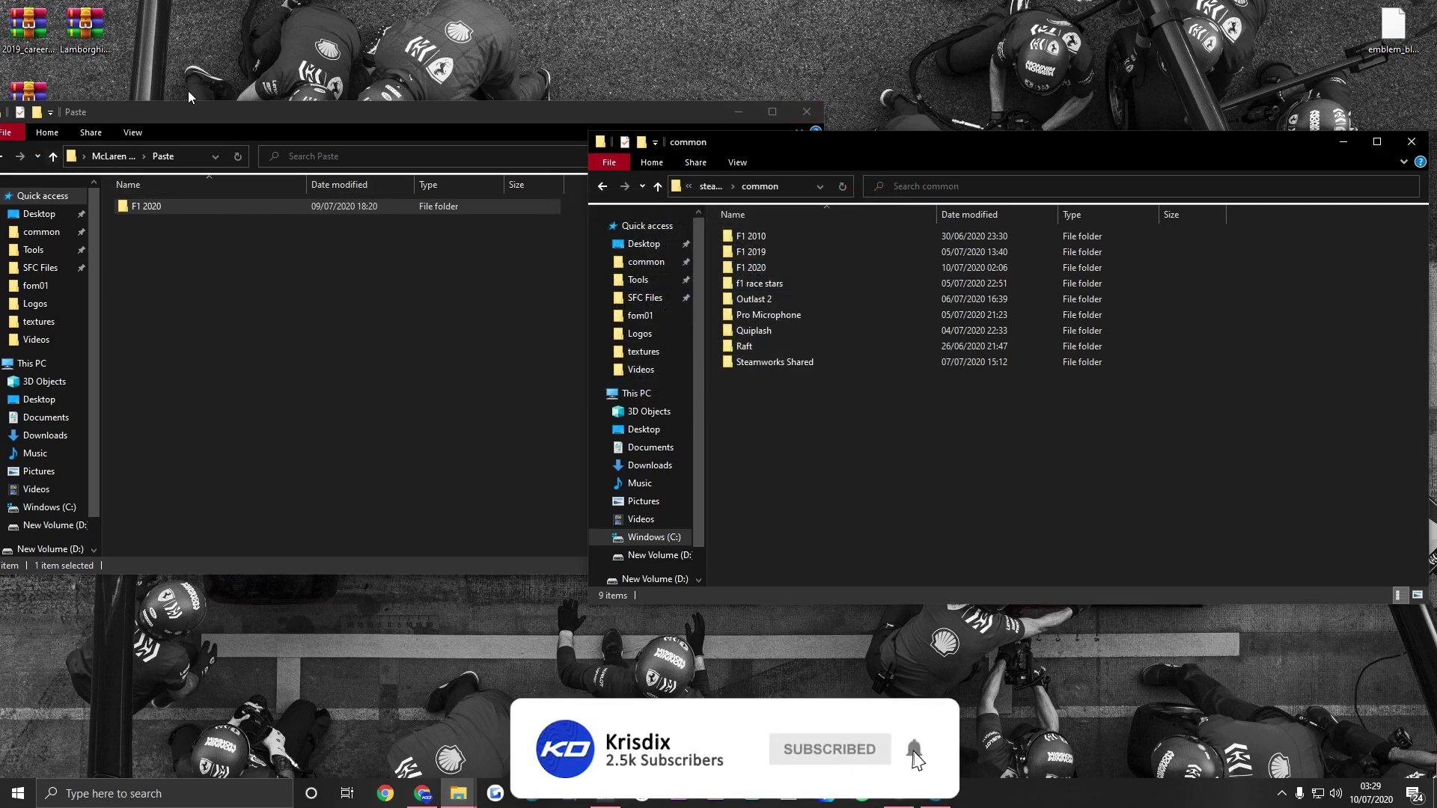
Open the livery's ERP Archiver folder containing the McLaren .dds files and close the common folder window.
left_click_drag(189, 112, 340, 105)
left_click(180, 147)
left_click(158, 147)
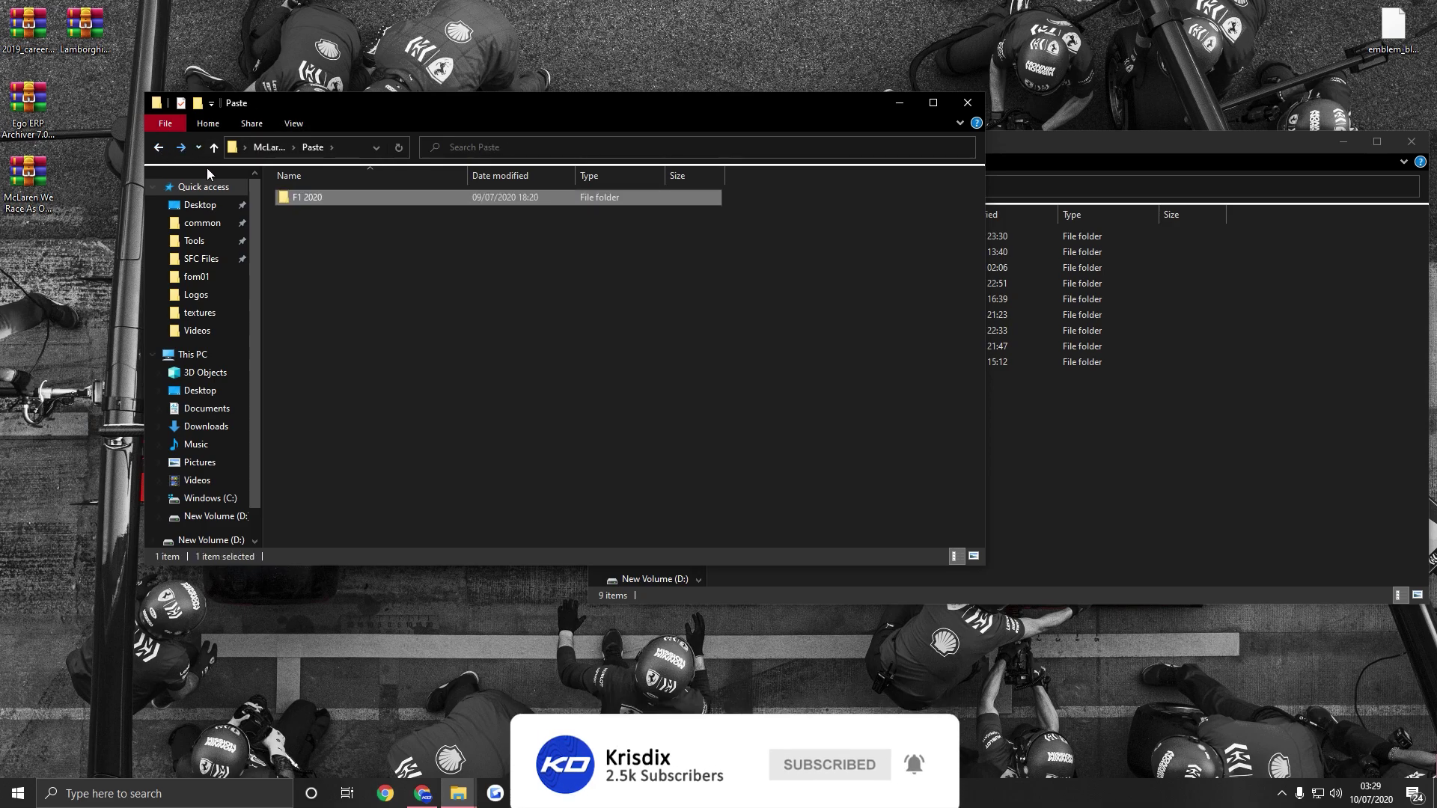
left_click(158, 147)
double_click(312, 199)
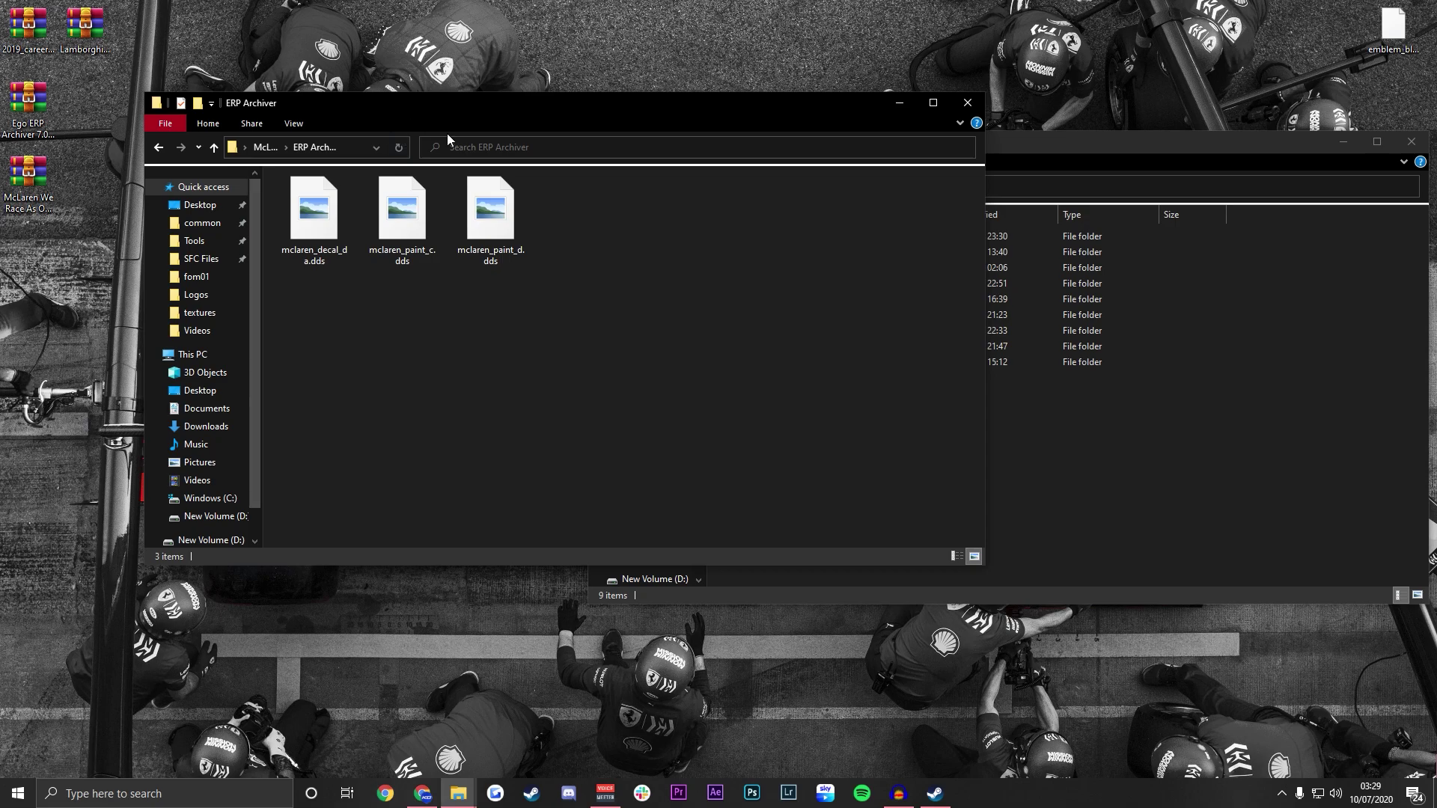
left_click_drag(585, 111, 842, 264)
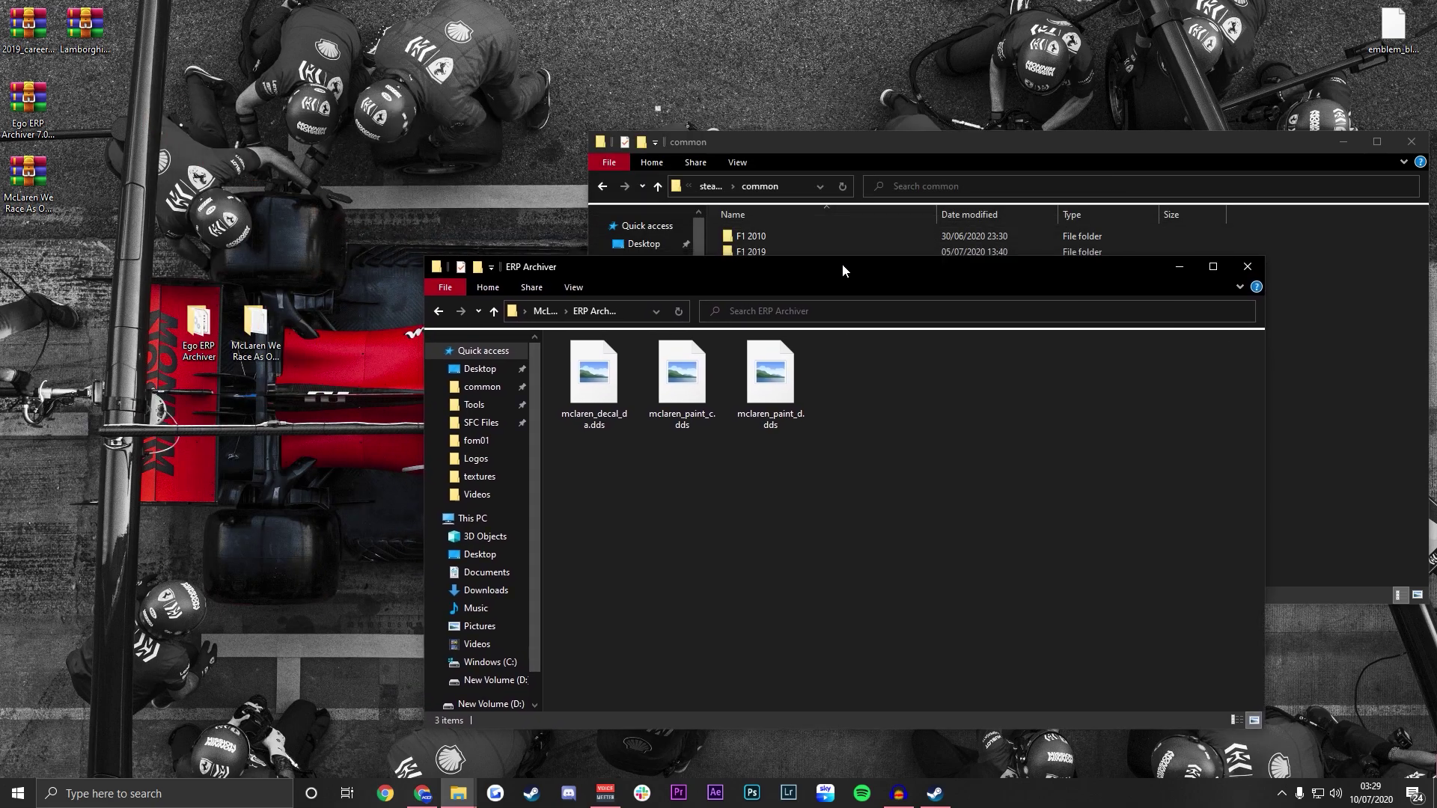
left_click(1405, 147)
left_click_drag(780, 466, 554, 371)
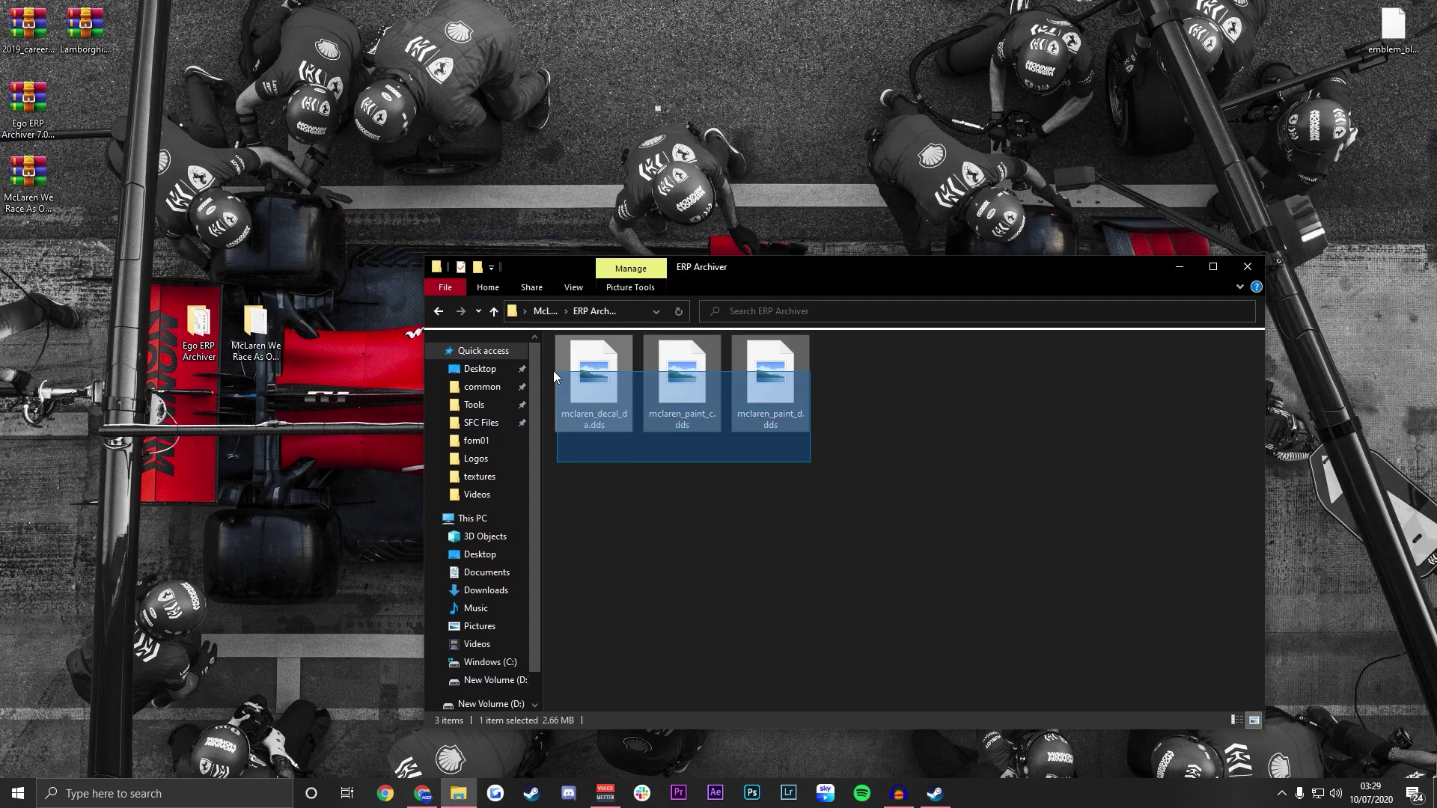
left_click(567, 448)
left_click_drag(567, 448, 810, 337)
left_click_drag(789, 480, 569, 351)
left_click_drag(606, 458, 815, 385)
left_click_drag(769, 465, 565, 337)
left_click(690, 469)
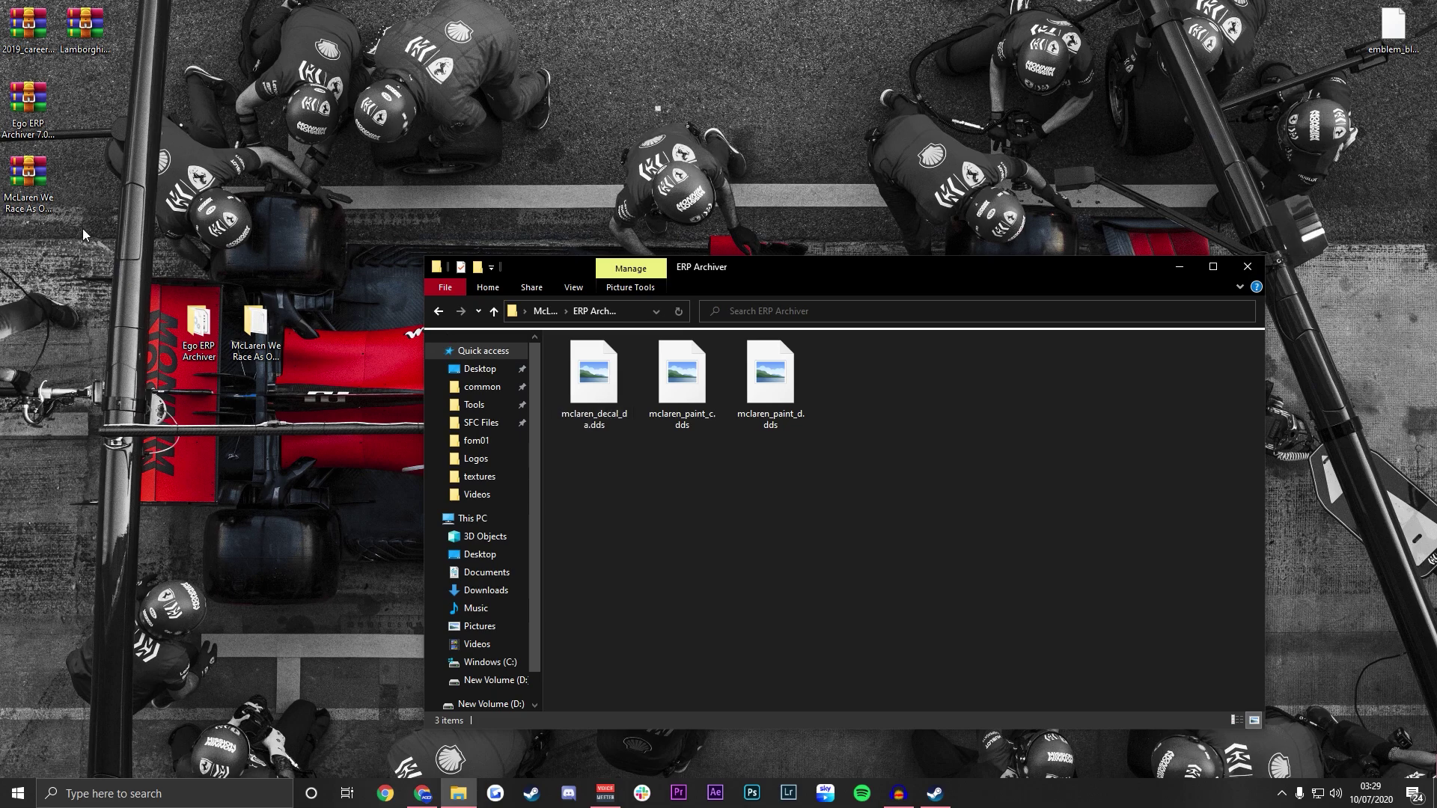
Launch the Ego ERP Archiver application from its extracted folder on the desktop.
double_click(199, 337)
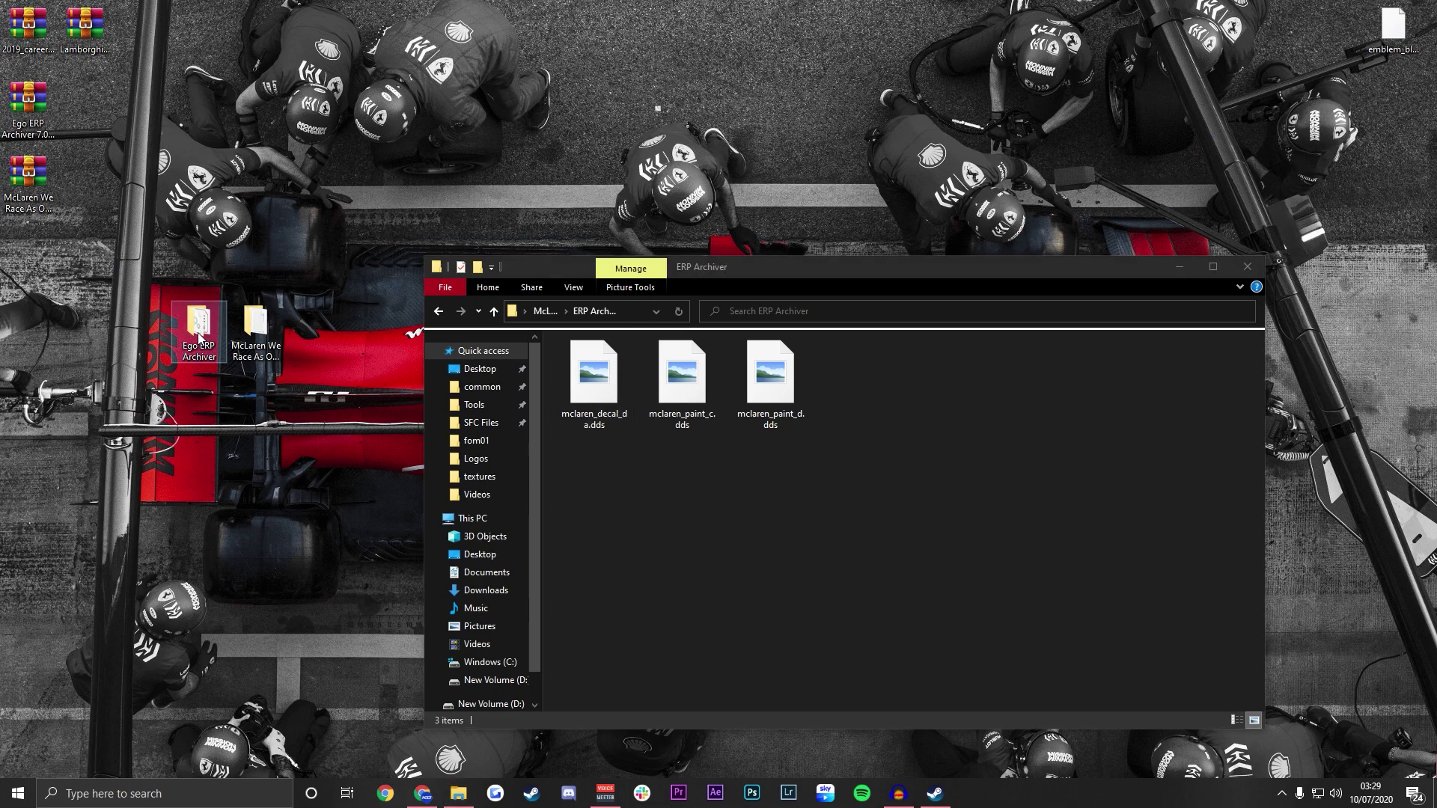
double_click(628, 459)
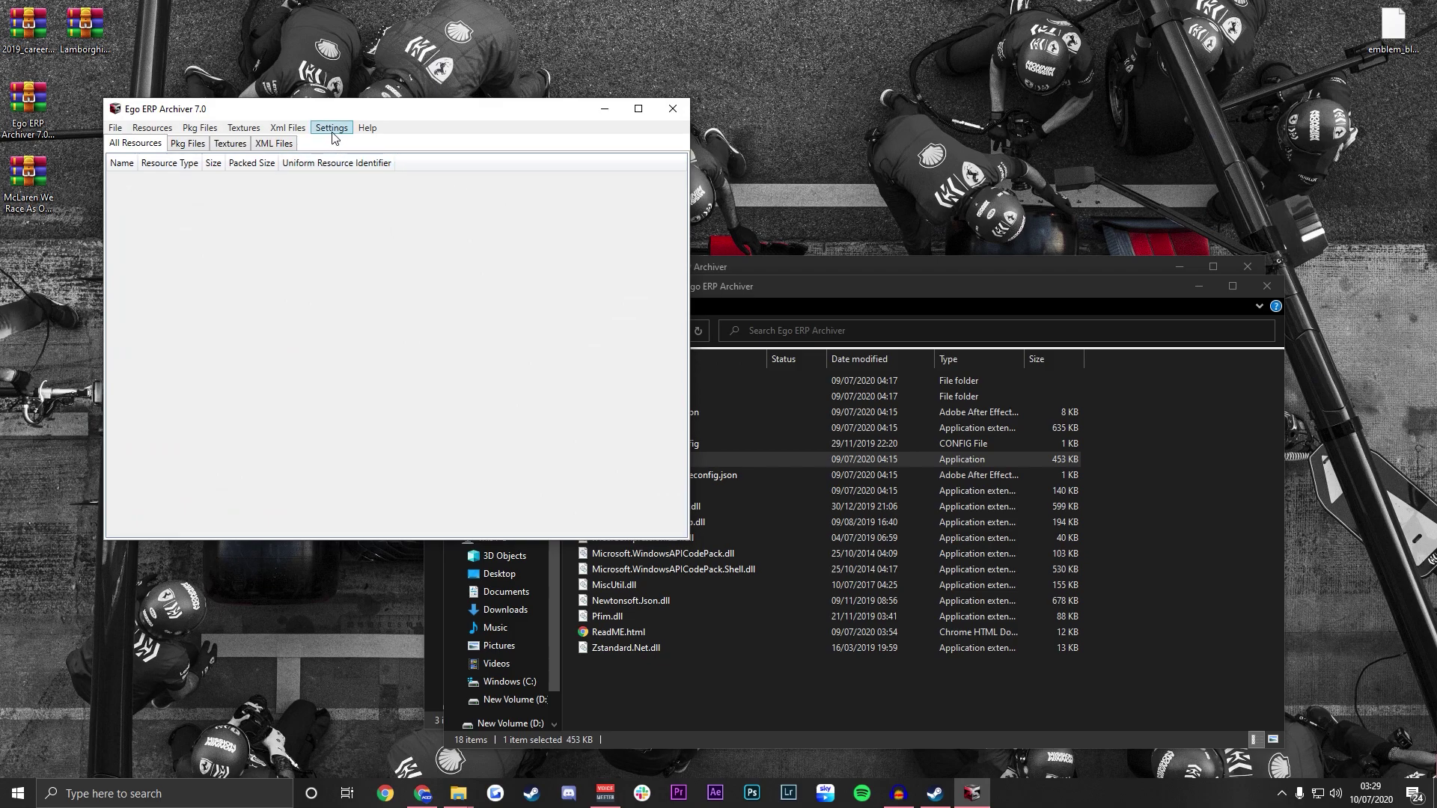
Set the archiver's game directory to C:\Program Files (x86)\Steam\steamapps\common\F1 2020.
mouse_move(389, 148)
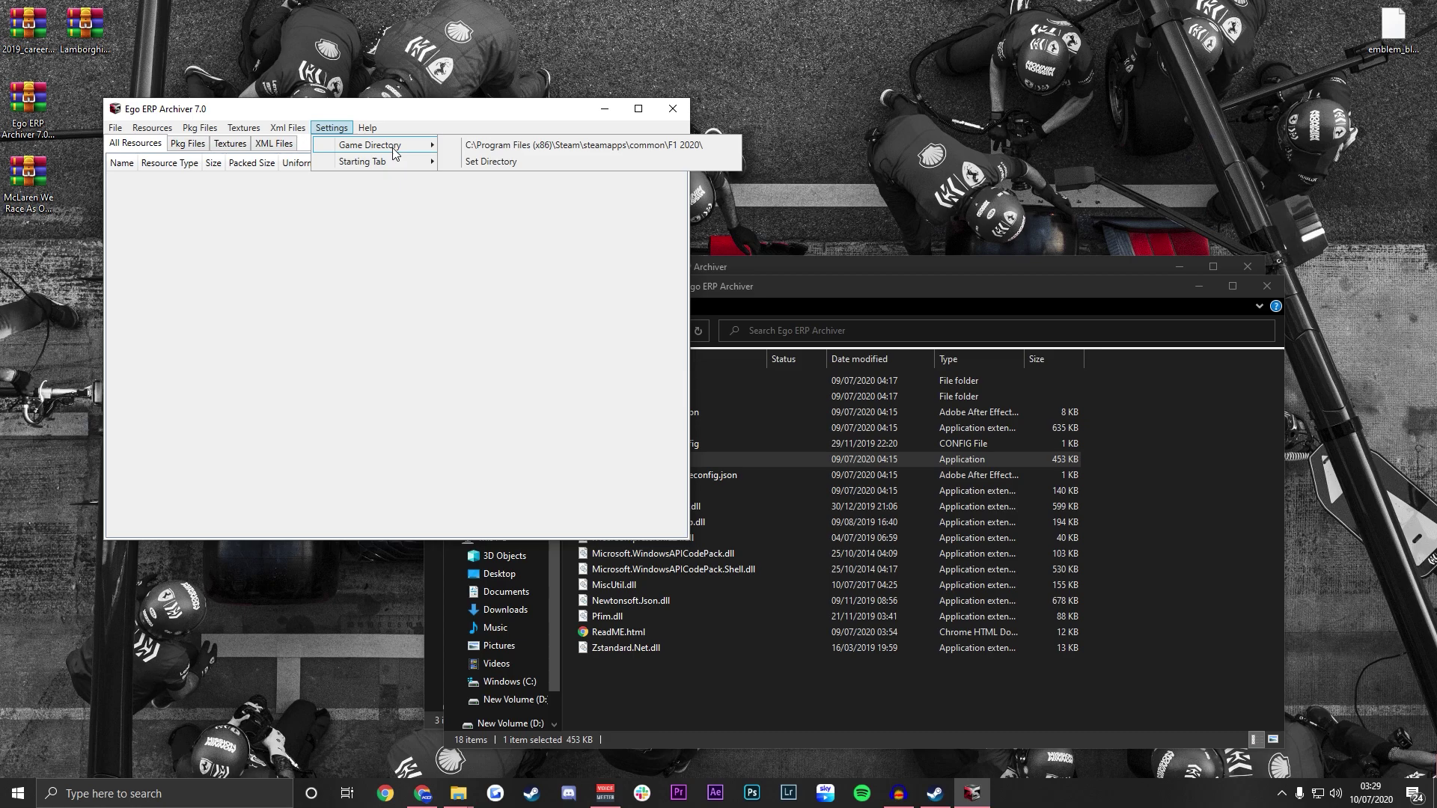
left_click(473, 163)
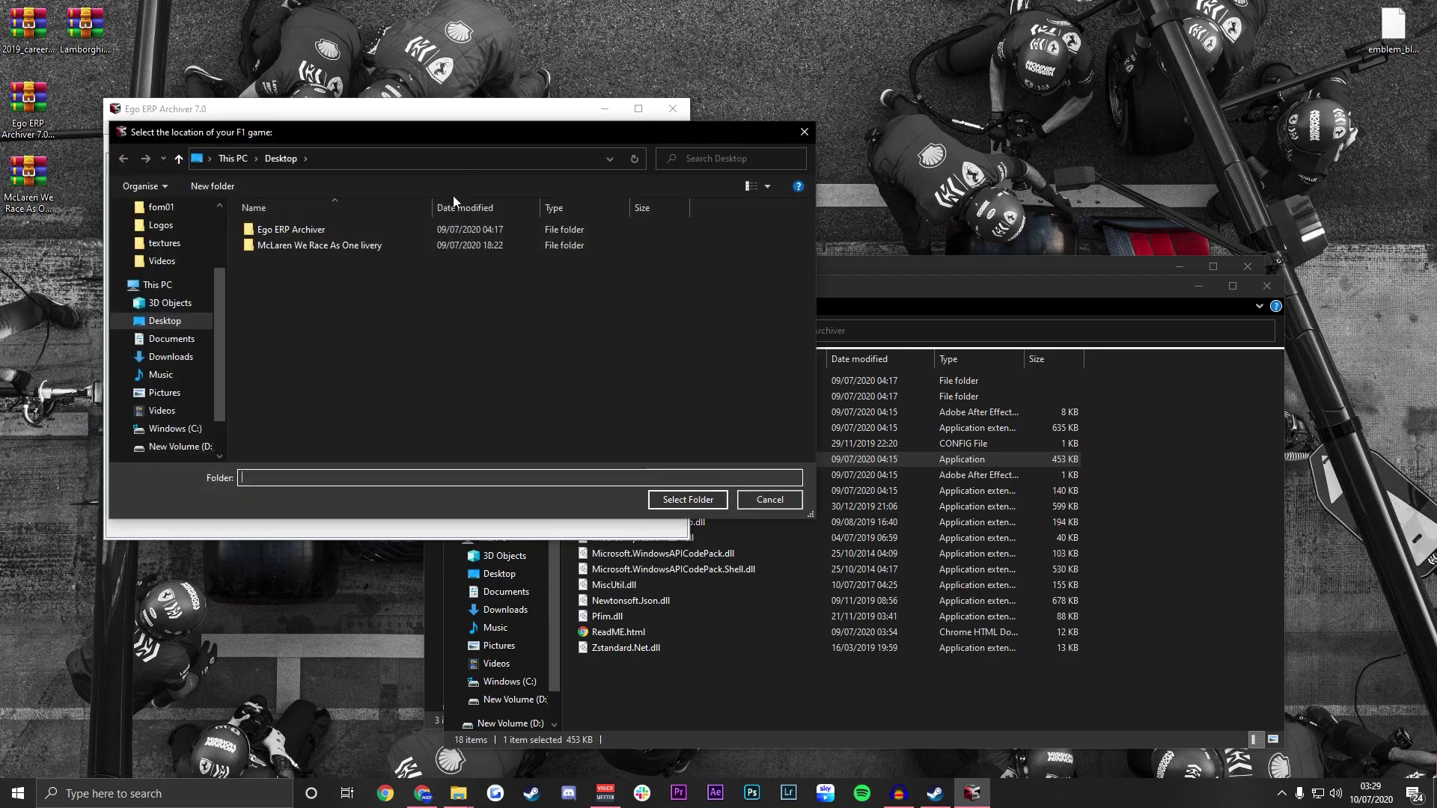
left_click(183, 428)
left_click(304, 295)
double_click(303, 294)
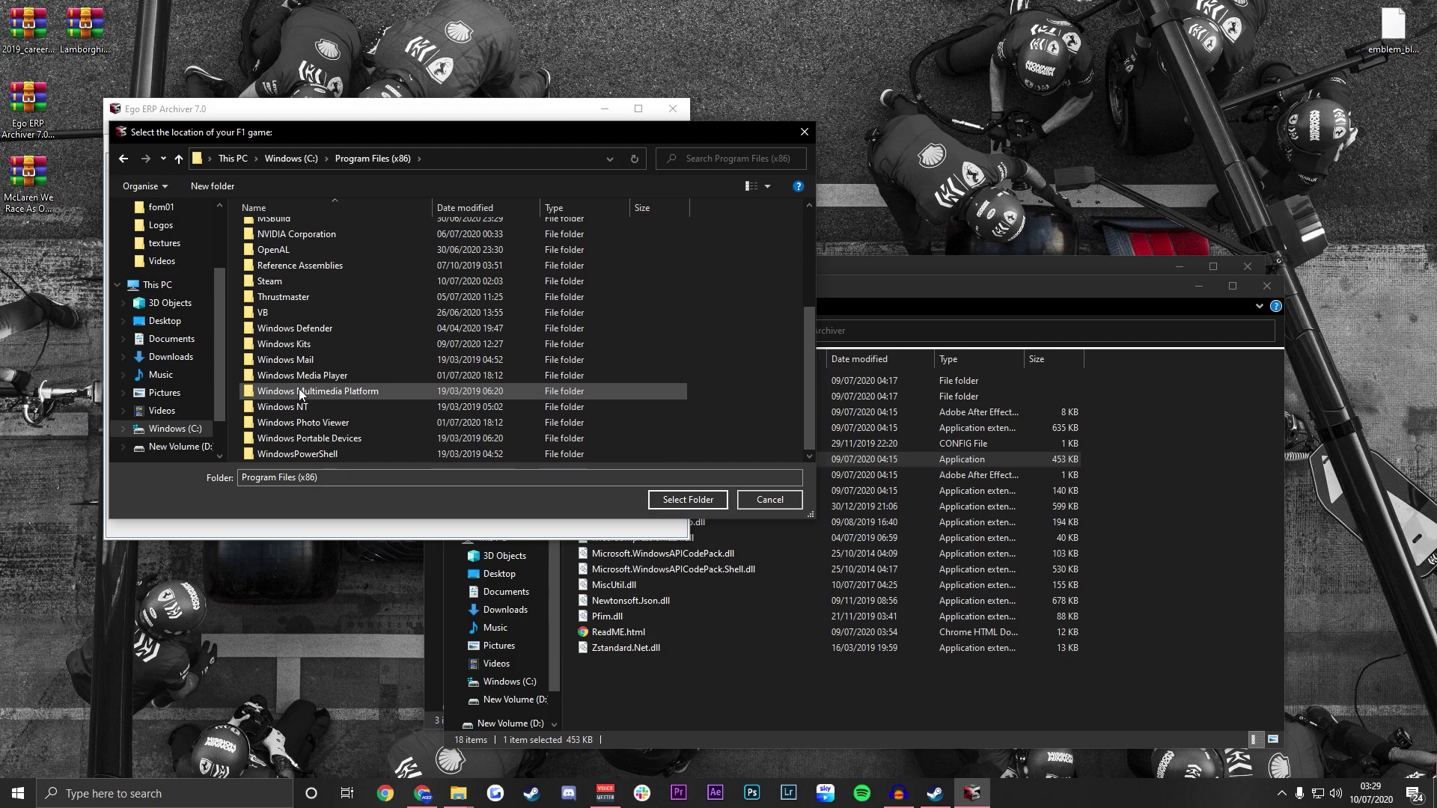
double_click(287, 278)
scroll(297, 407, "down", 2)
double_click(297, 436)
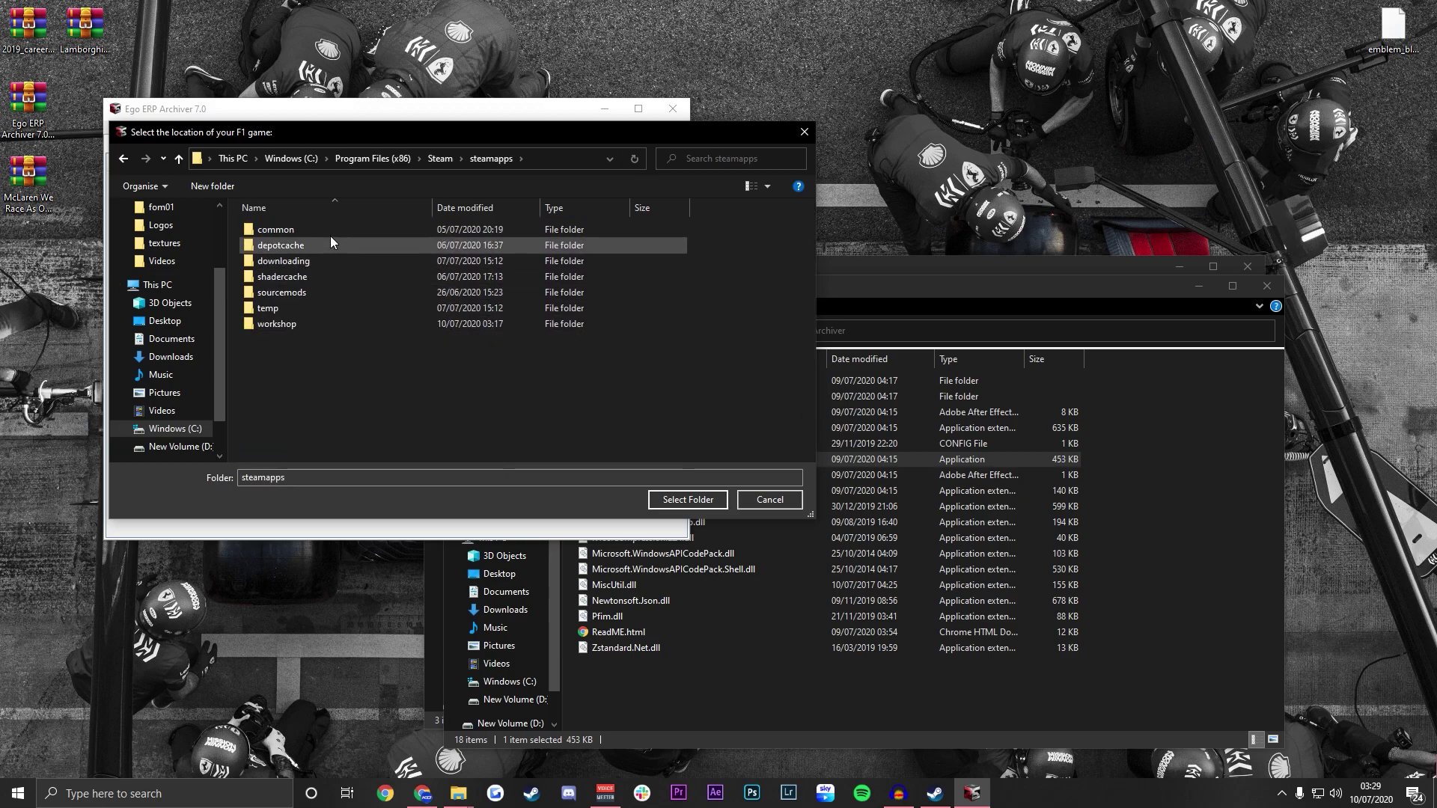
double_click(325, 226)
left_click(322, 262)
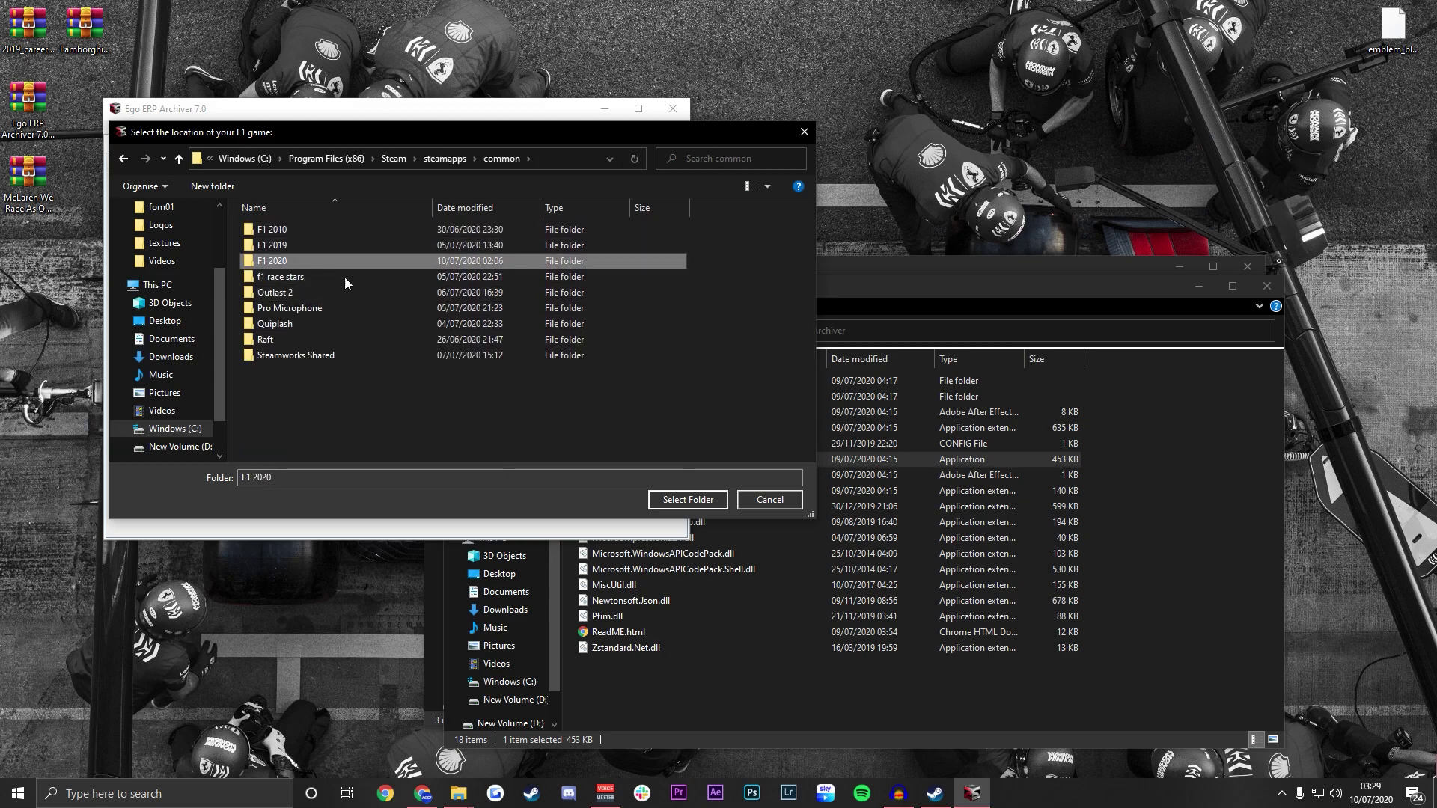
left_click(688, 500)
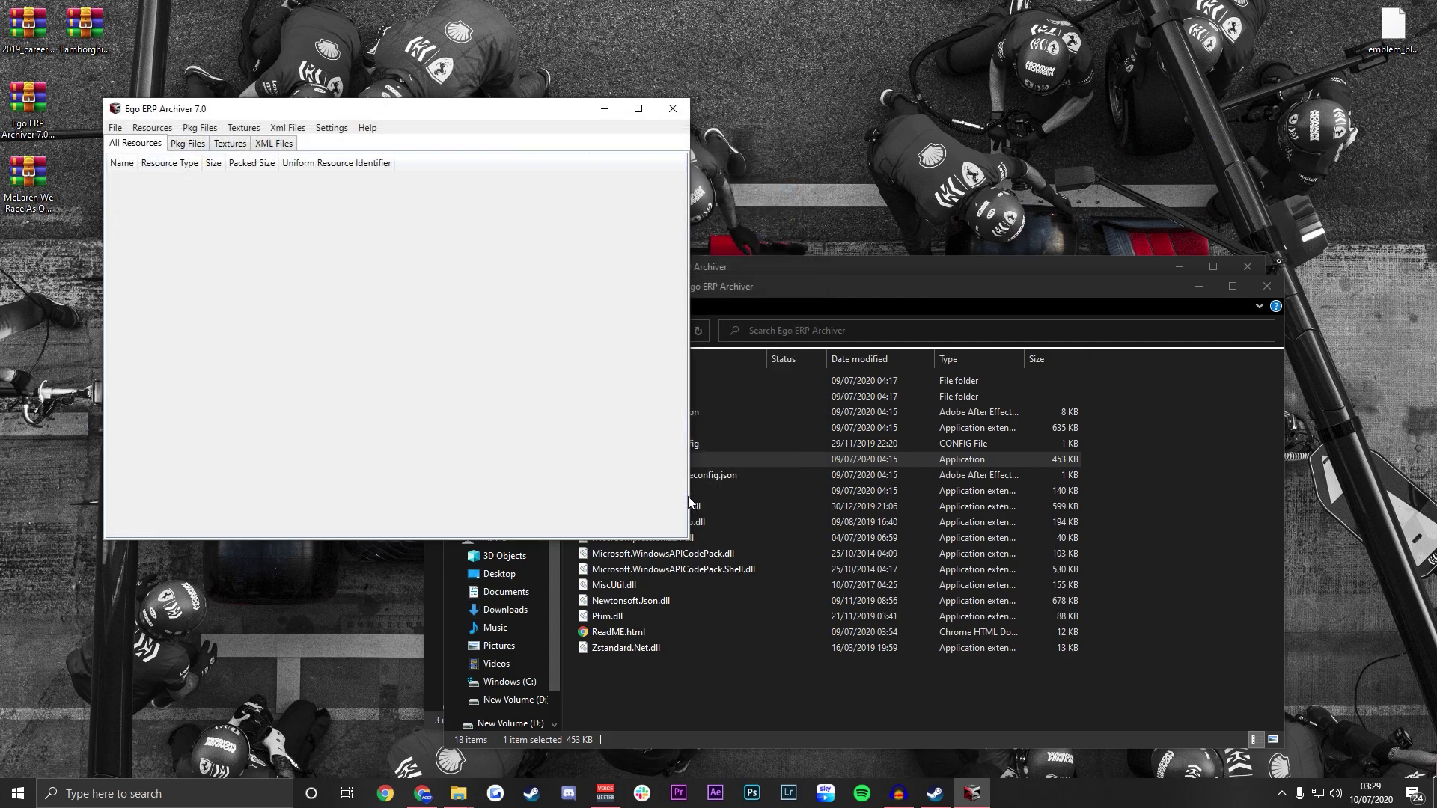
Open mclaren.erp from the game's 2020_asset_groups\f1_2020_vehicle_package\teams\mclaren\wep folder.
left_click(116, 129)
left_click(133, 141)
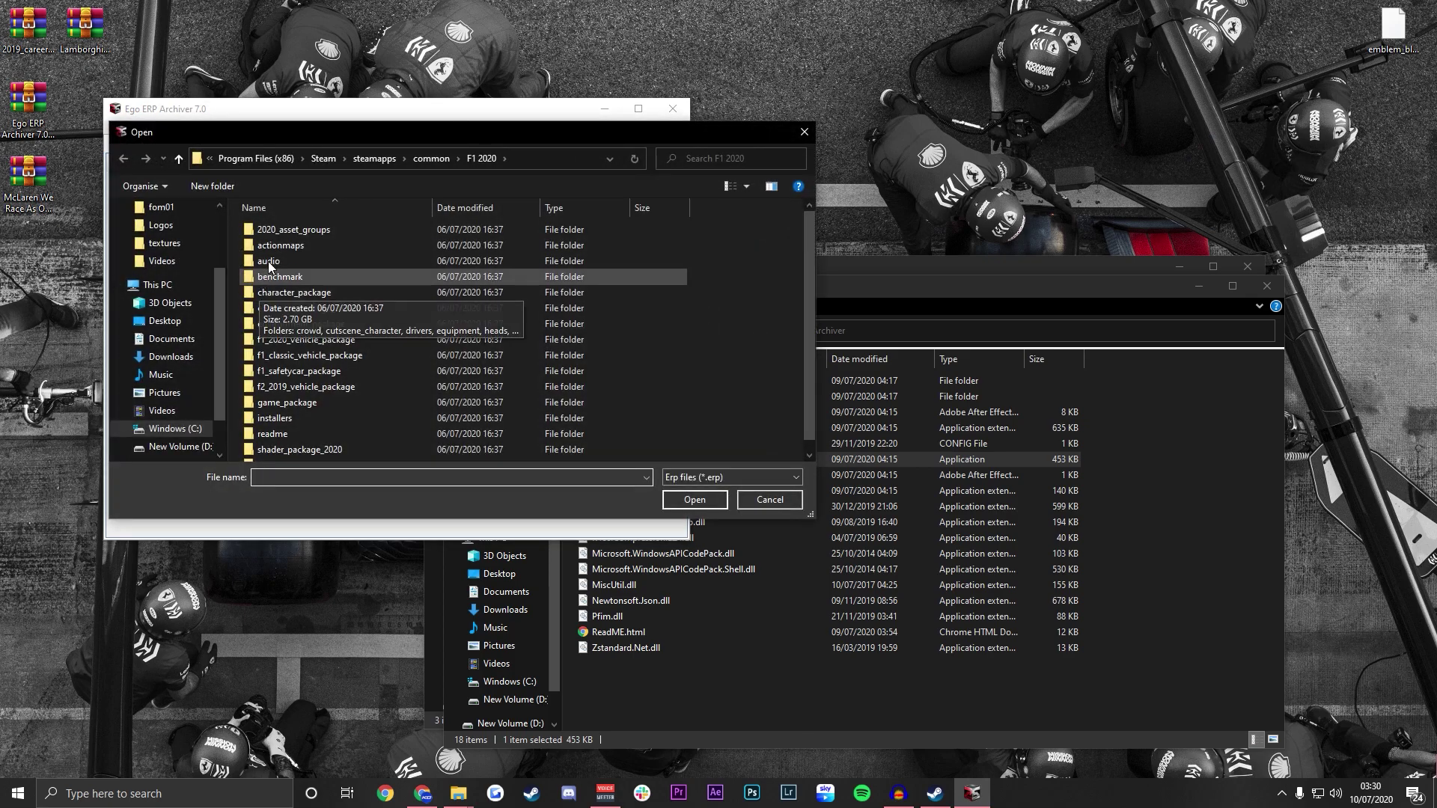
double_click(284, 230)
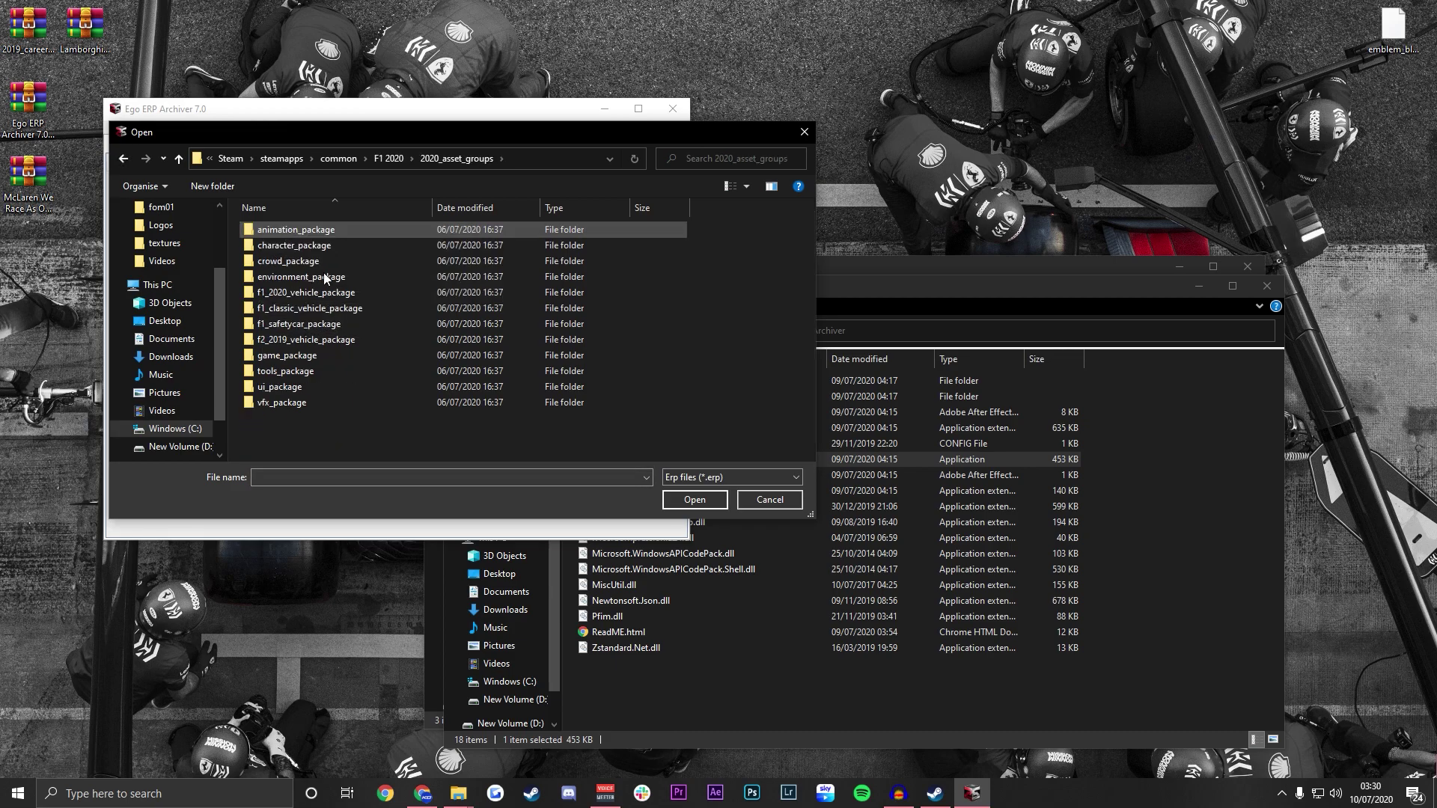
double_click(312, 297)
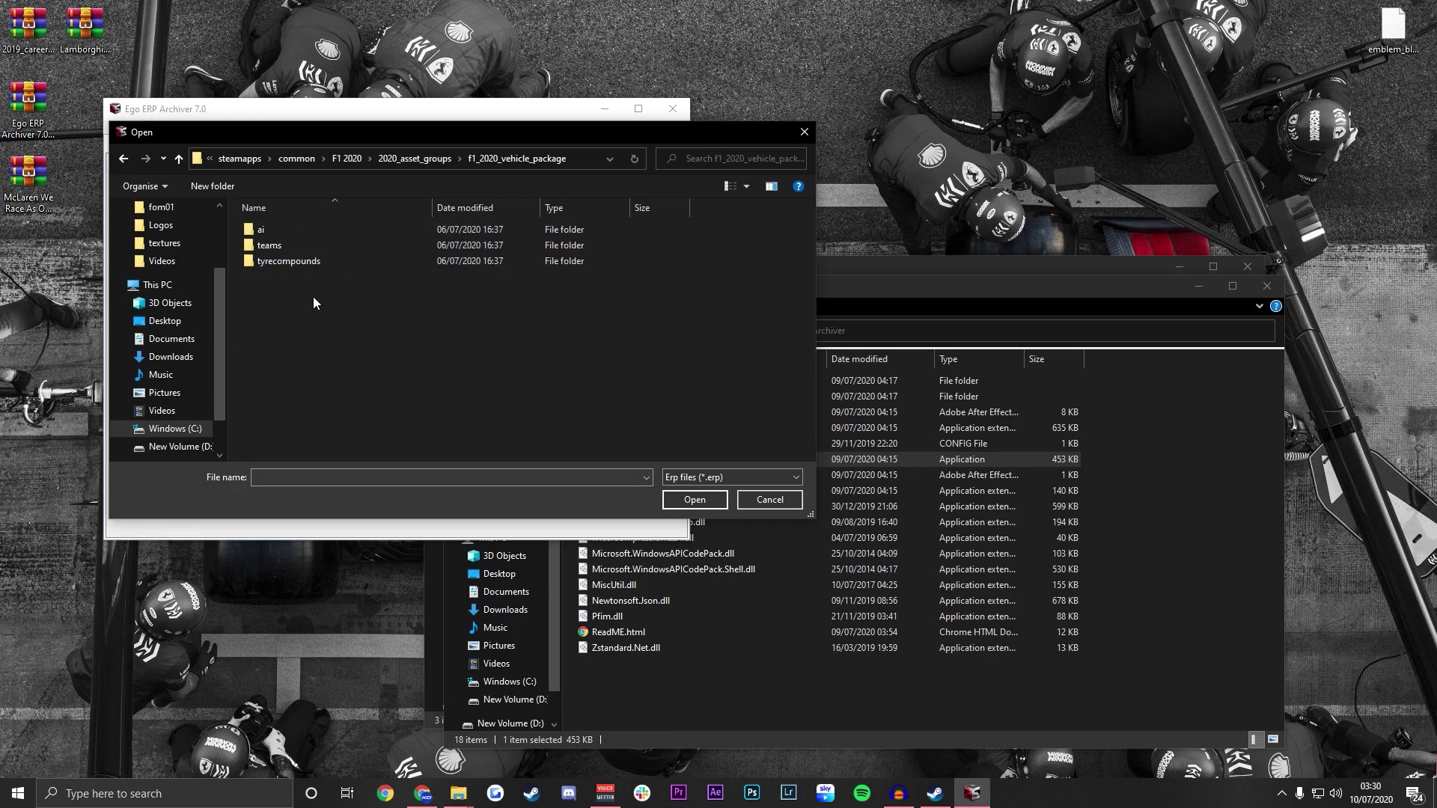
double_click(299, 250)
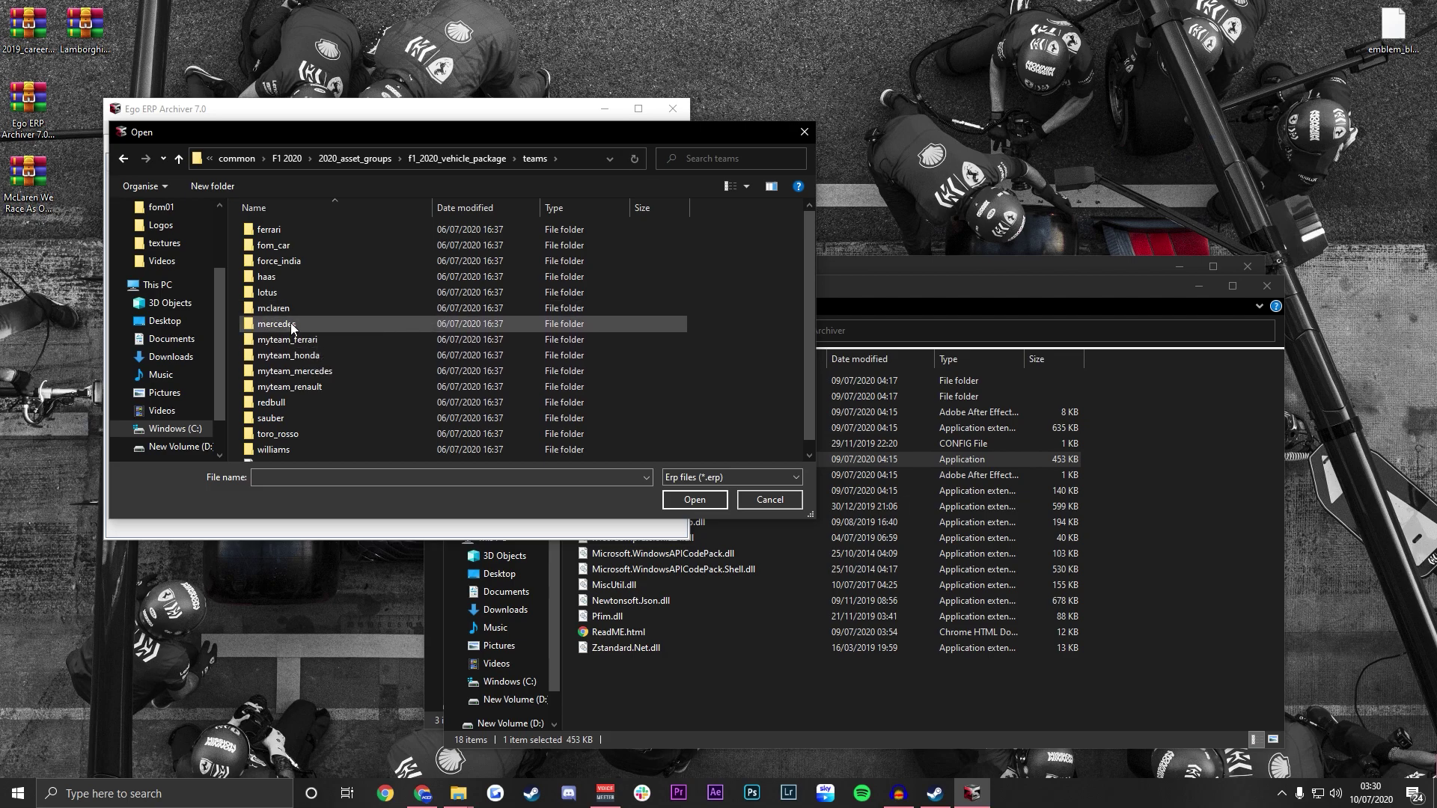
double_click(291, 309)
double_click(289, 235)
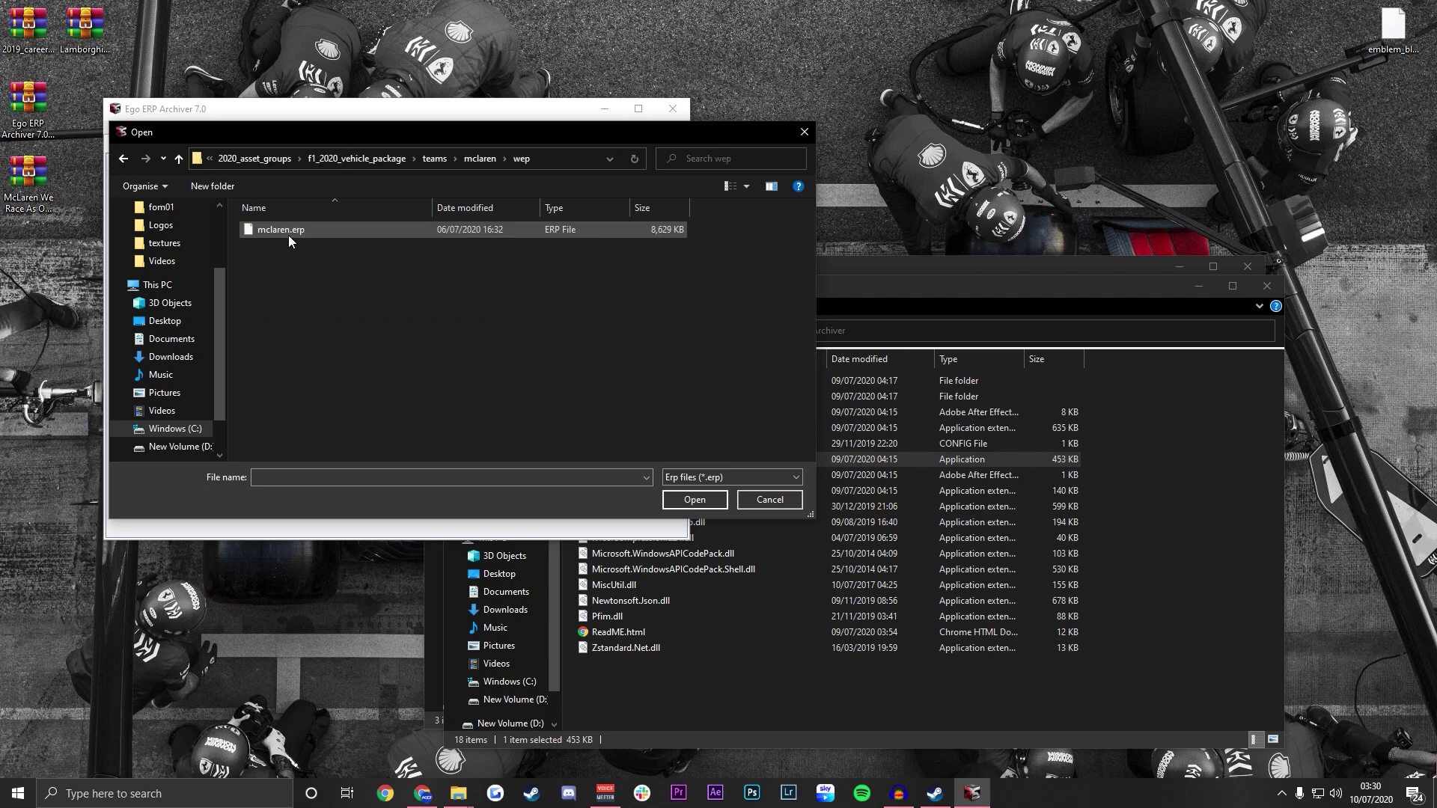
left_click(289, 233)
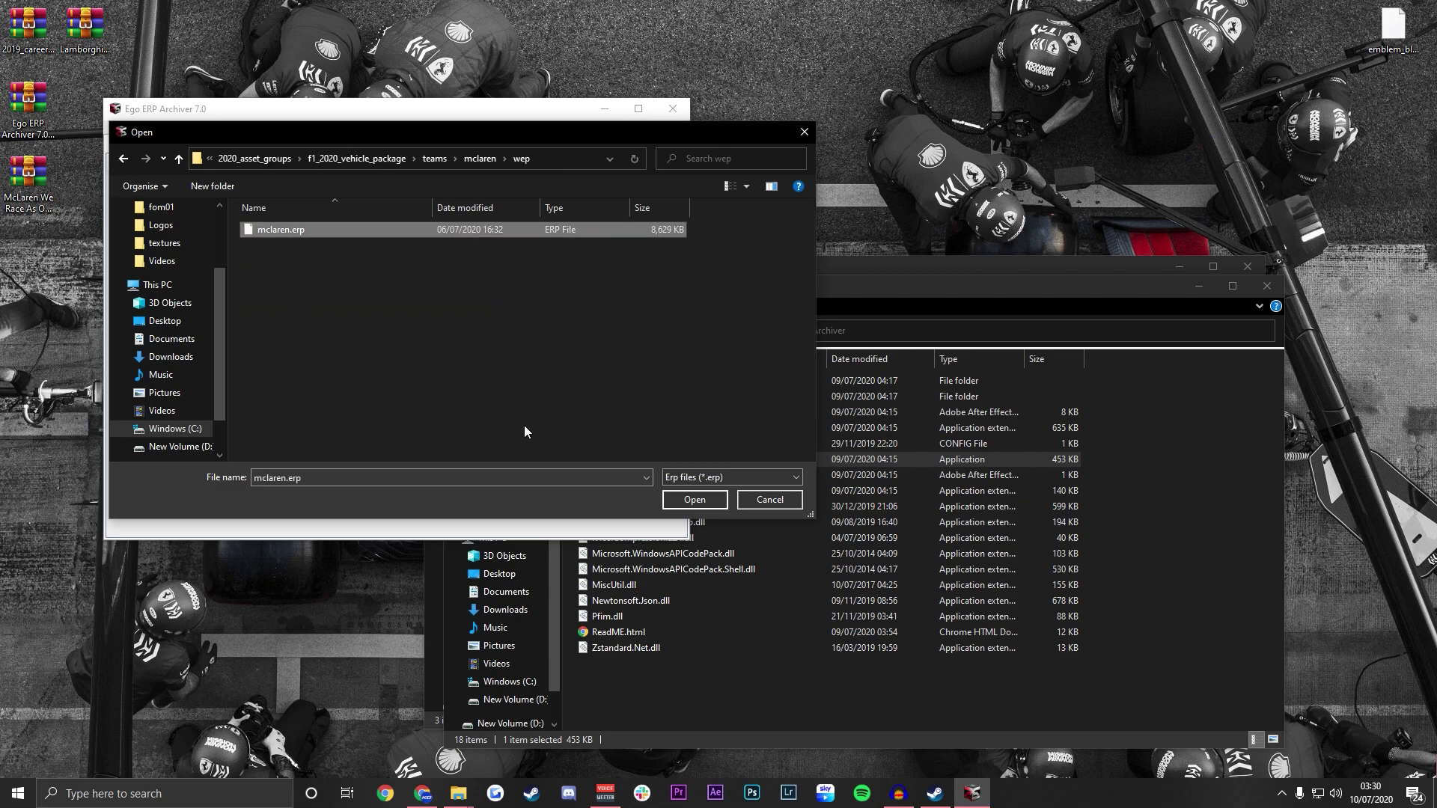
left_click(687, 500)
Show the archive's textures list and place its window beside the livery's ERP Archiver folder, minimizing the program folder window.
mouse_move(275, 222)
left_mouse_down()
mouse_move(268, 466)
mouse_move(276, 219)
left_mouse_up()
left_click_drag(324, 111, 292, 297)
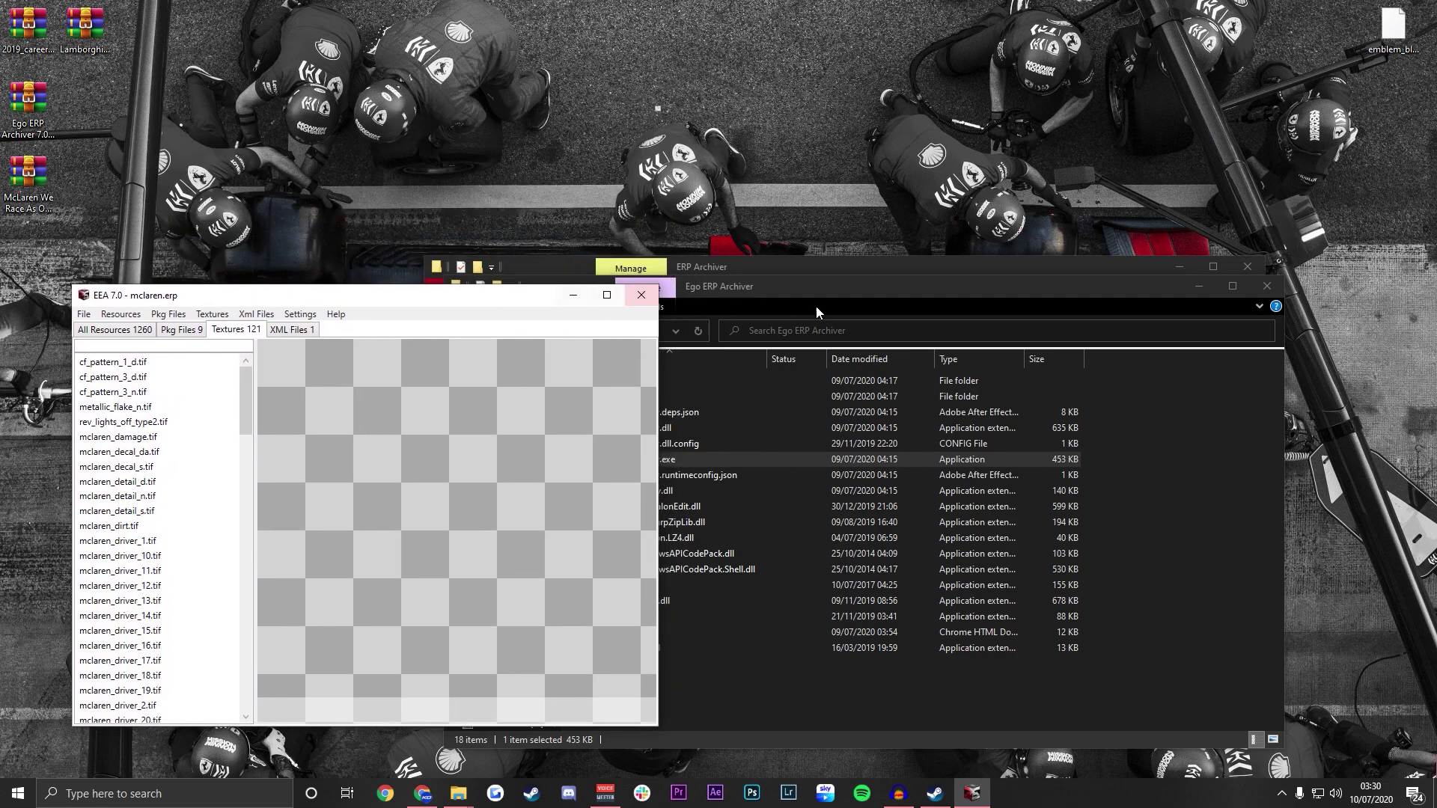
left_click(1198, 286)
left_click_drag(1066, 269, 1180, 163)
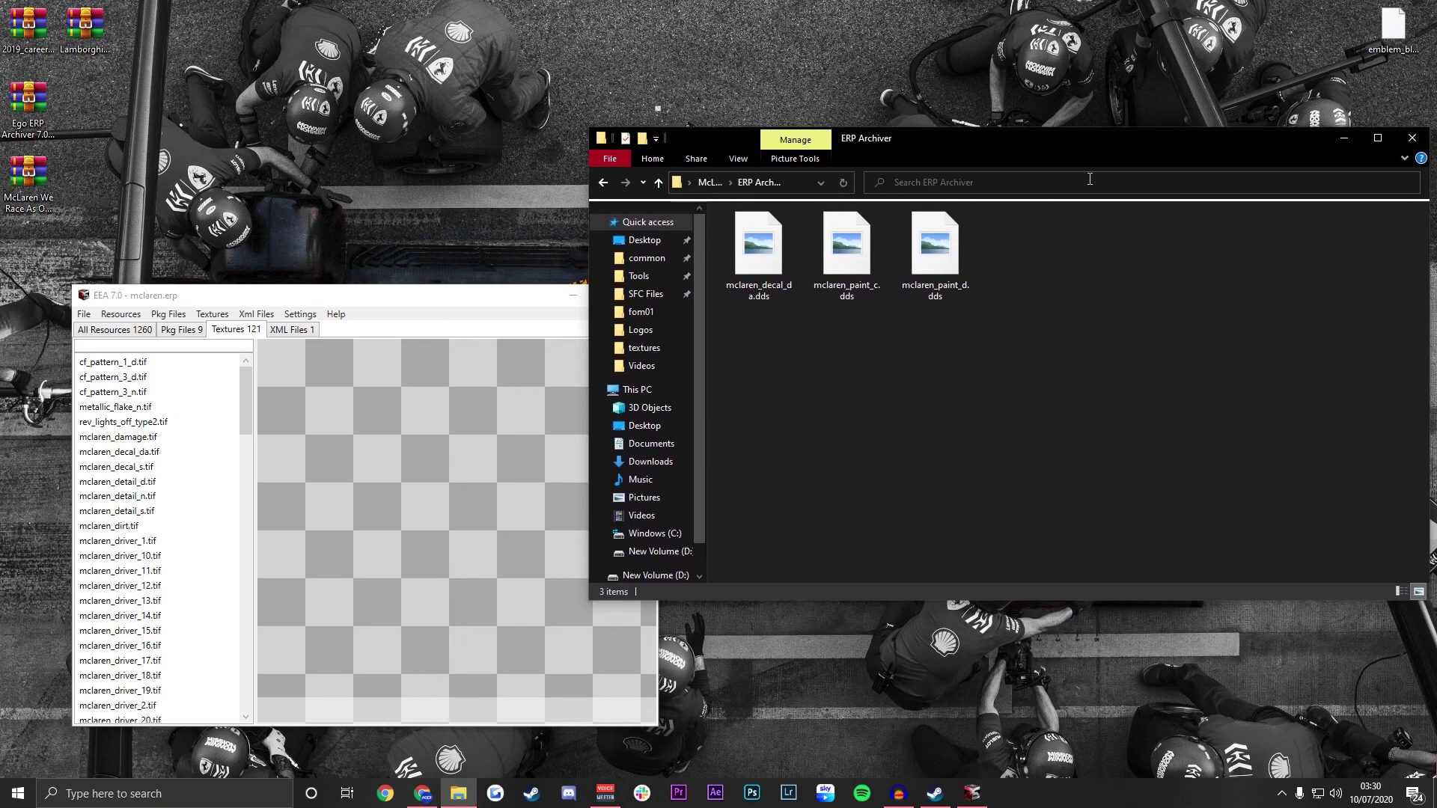
Align the archiver window with the livery's ERP Archiver folder and review the three DDS files to import.
left_click_drag(507, 301, 540, 171)
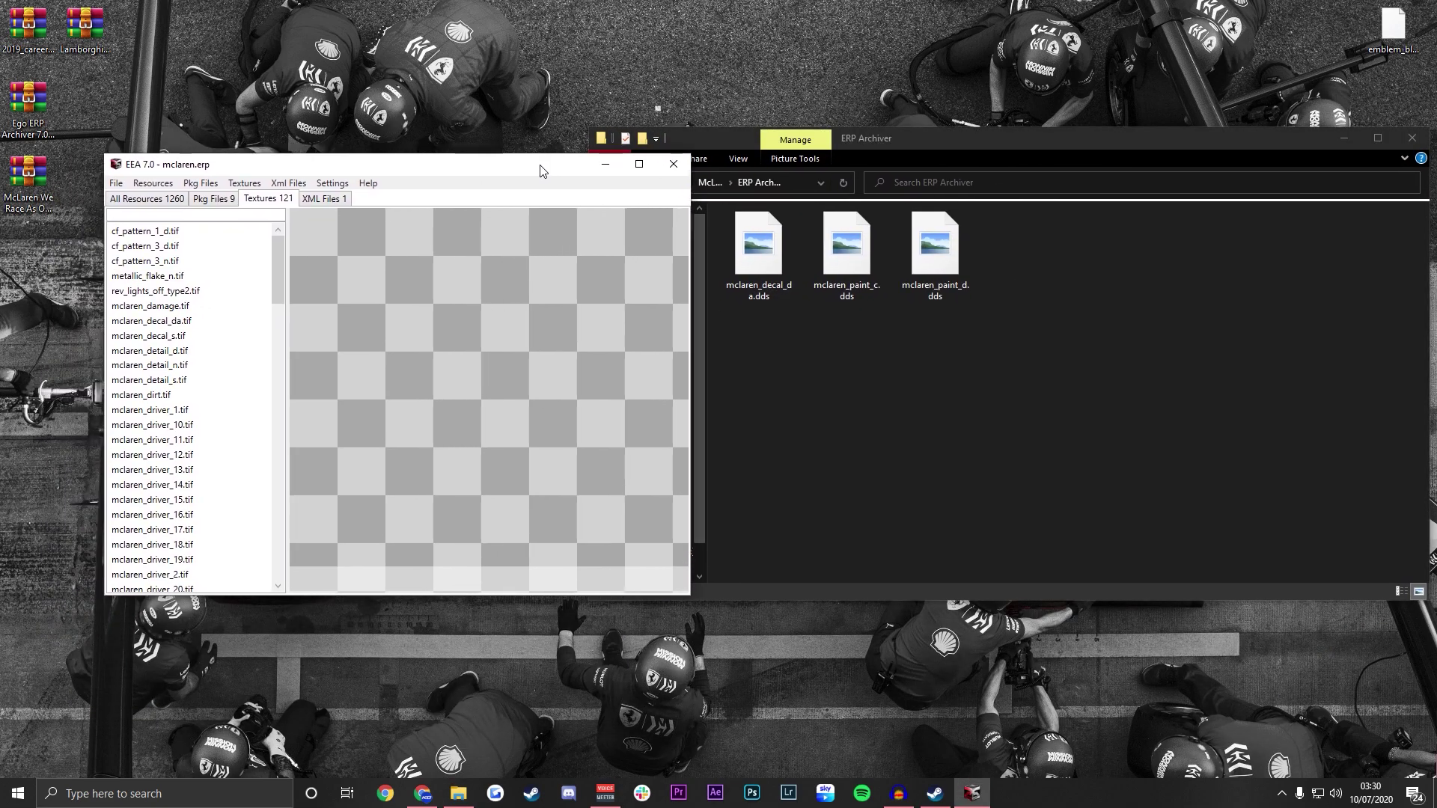
left_click(783, 271)
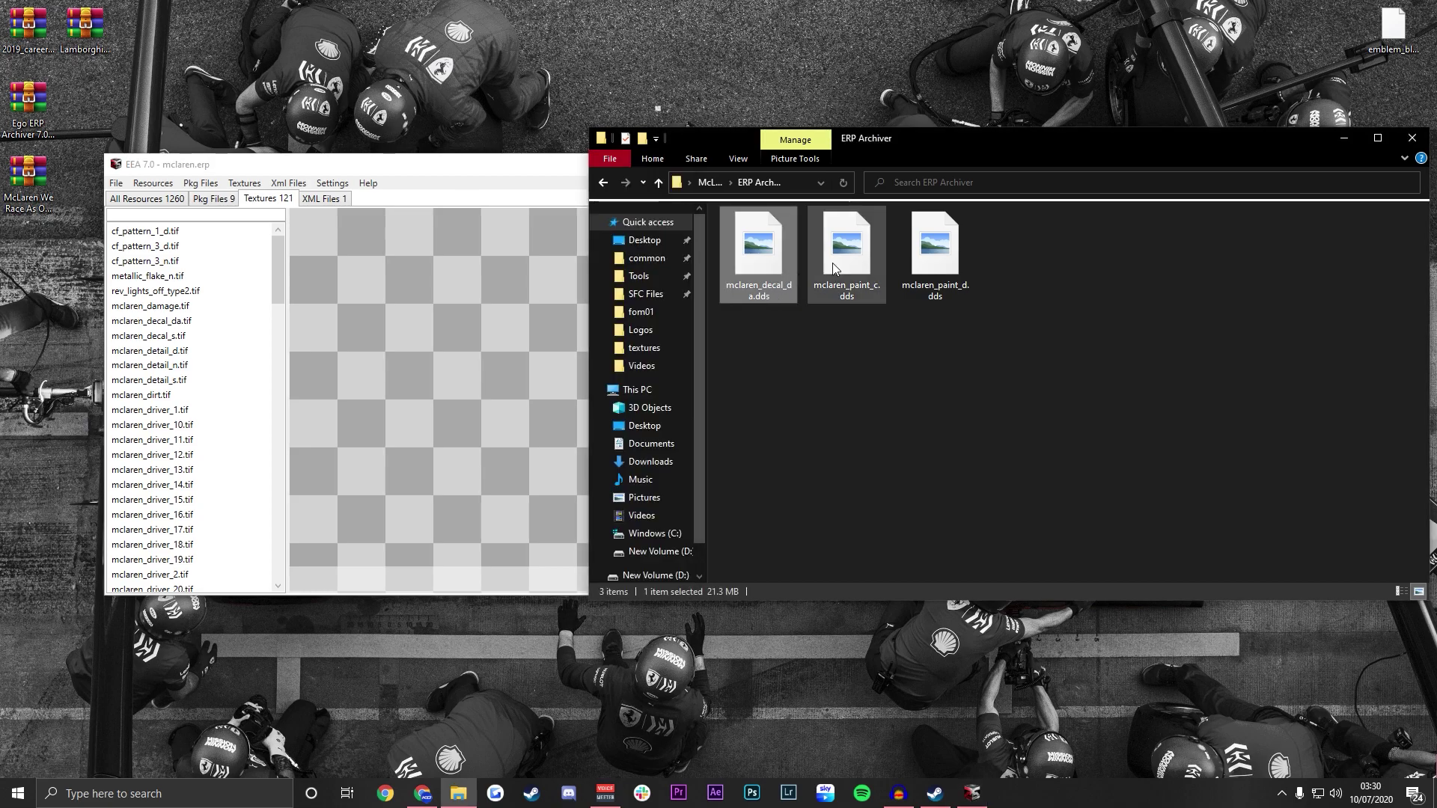
left_click(832, 263)
left_click(961, 291)
left_click(786, 286)
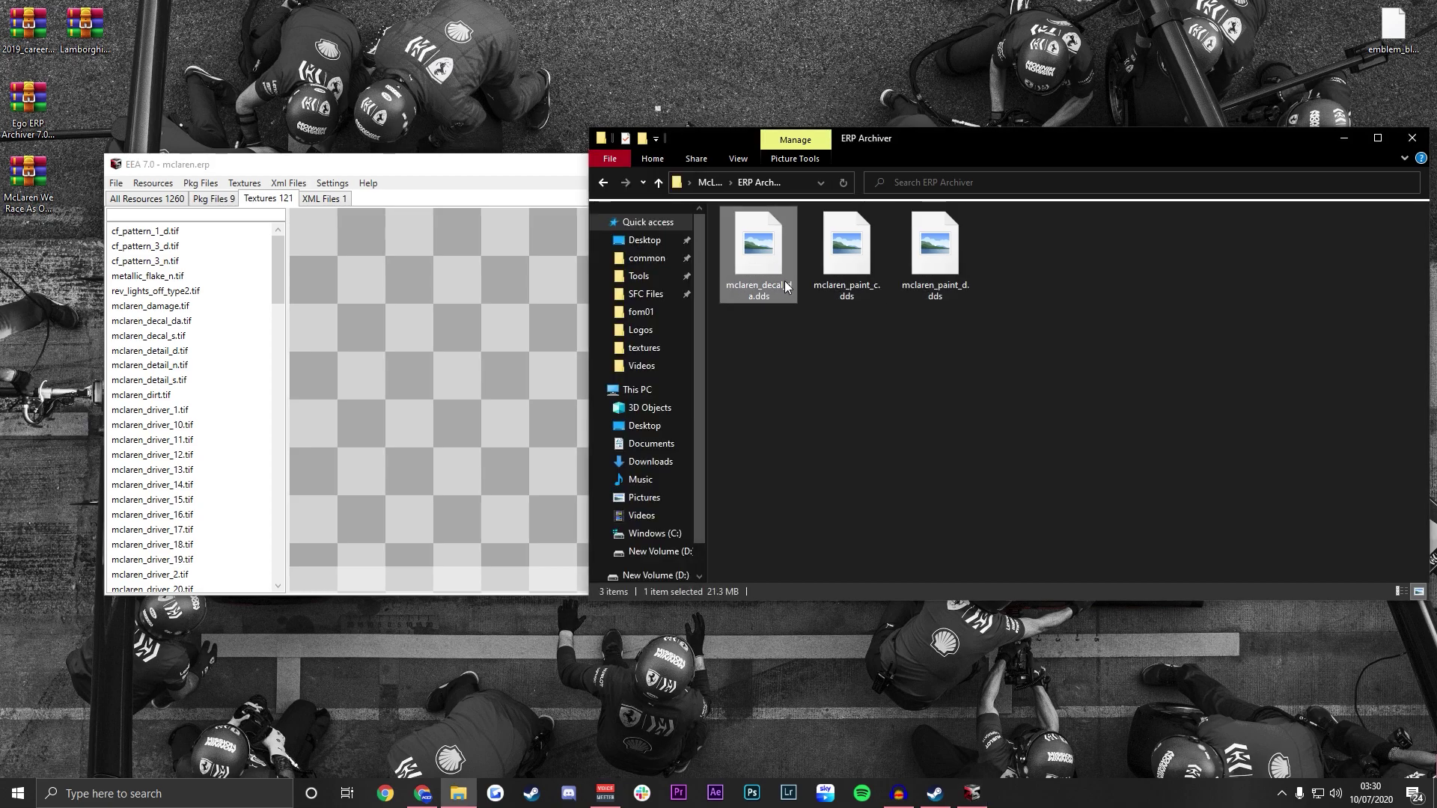
Import mclaren_decal_da.dds from the livery's ERP Archiver folder into the mclaren_decal_da.tif texture, replacing the existing mipmaps file.
left_click_drag(280, 286, 280, 289)
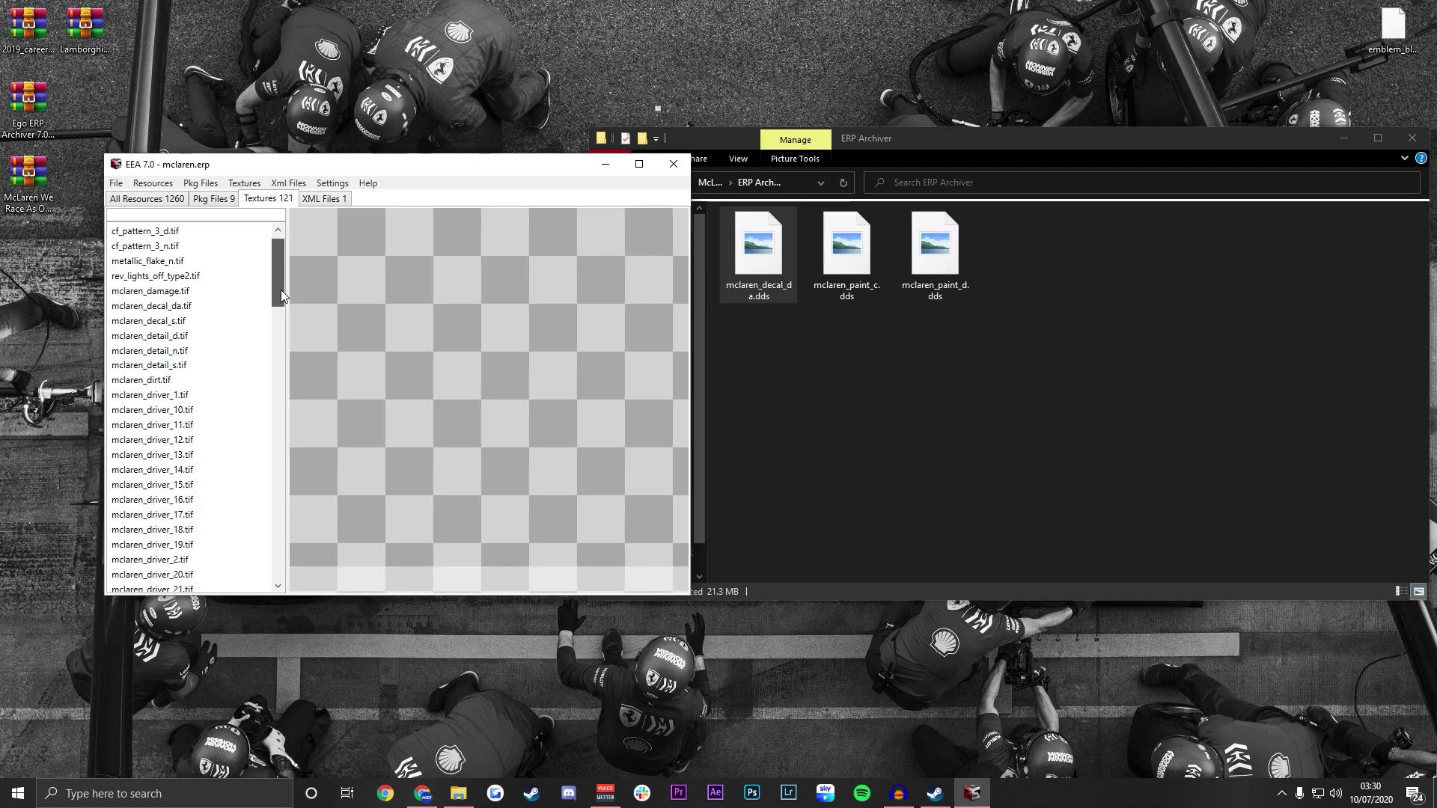
left_click(202, 310)
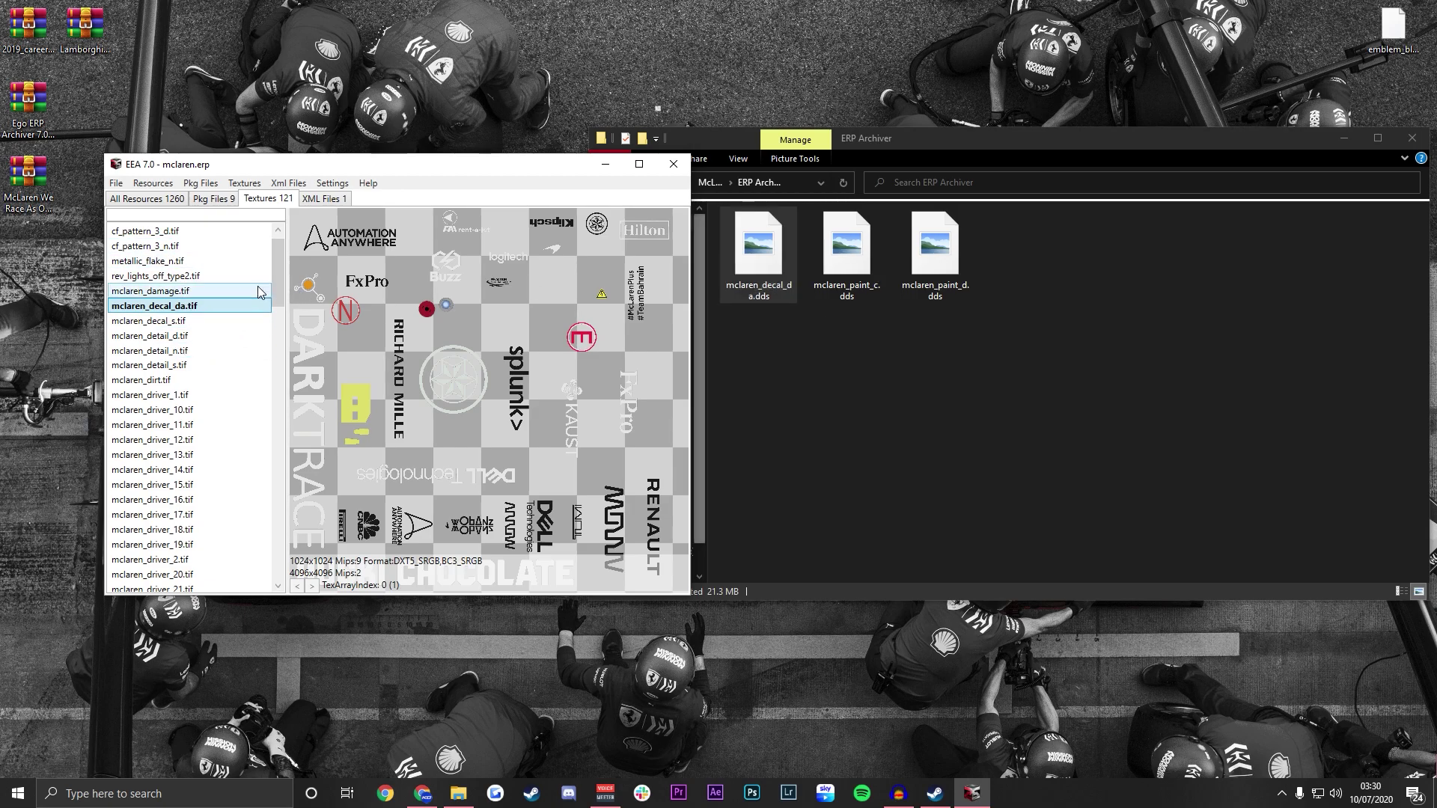
left_click(254, 187)
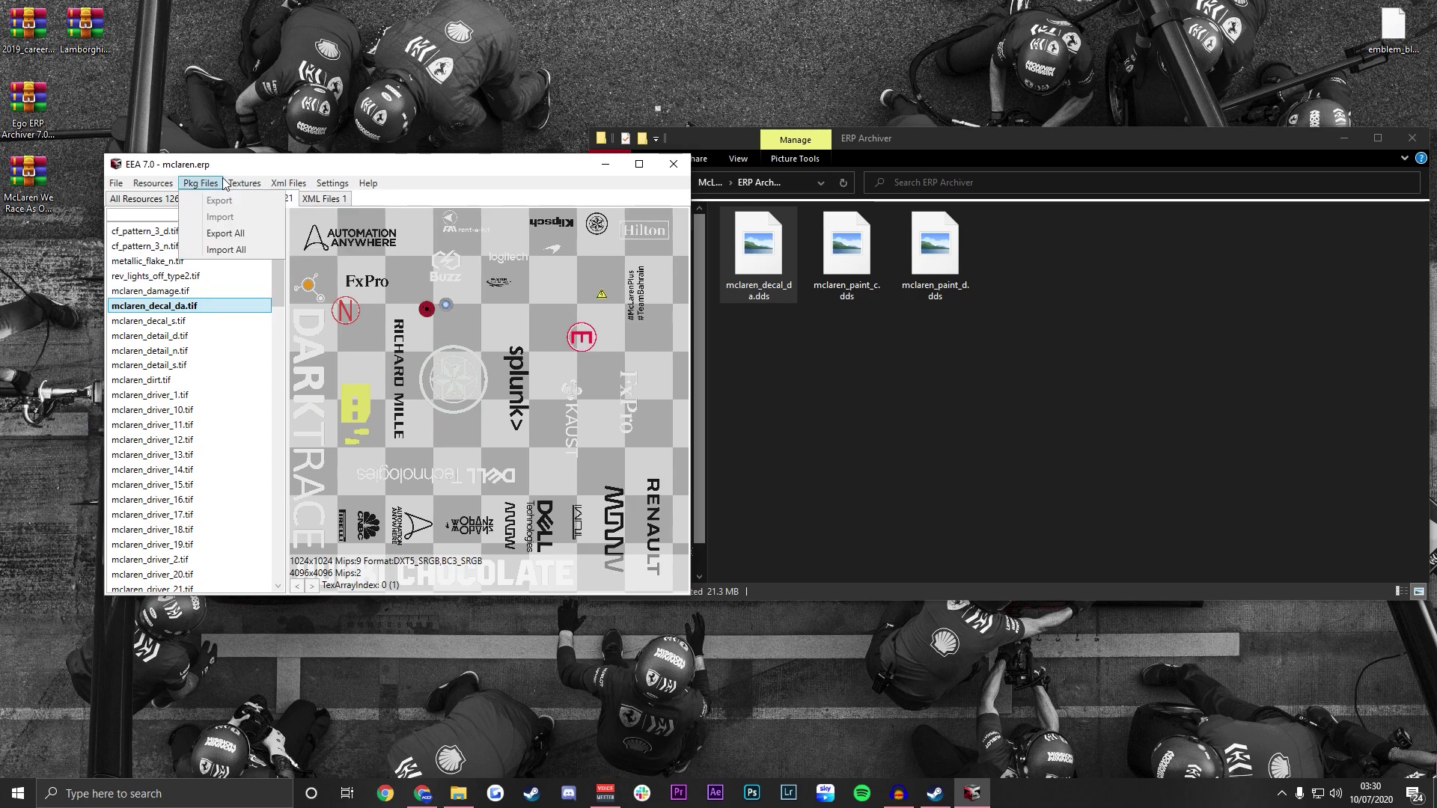
left_click(255, 217)
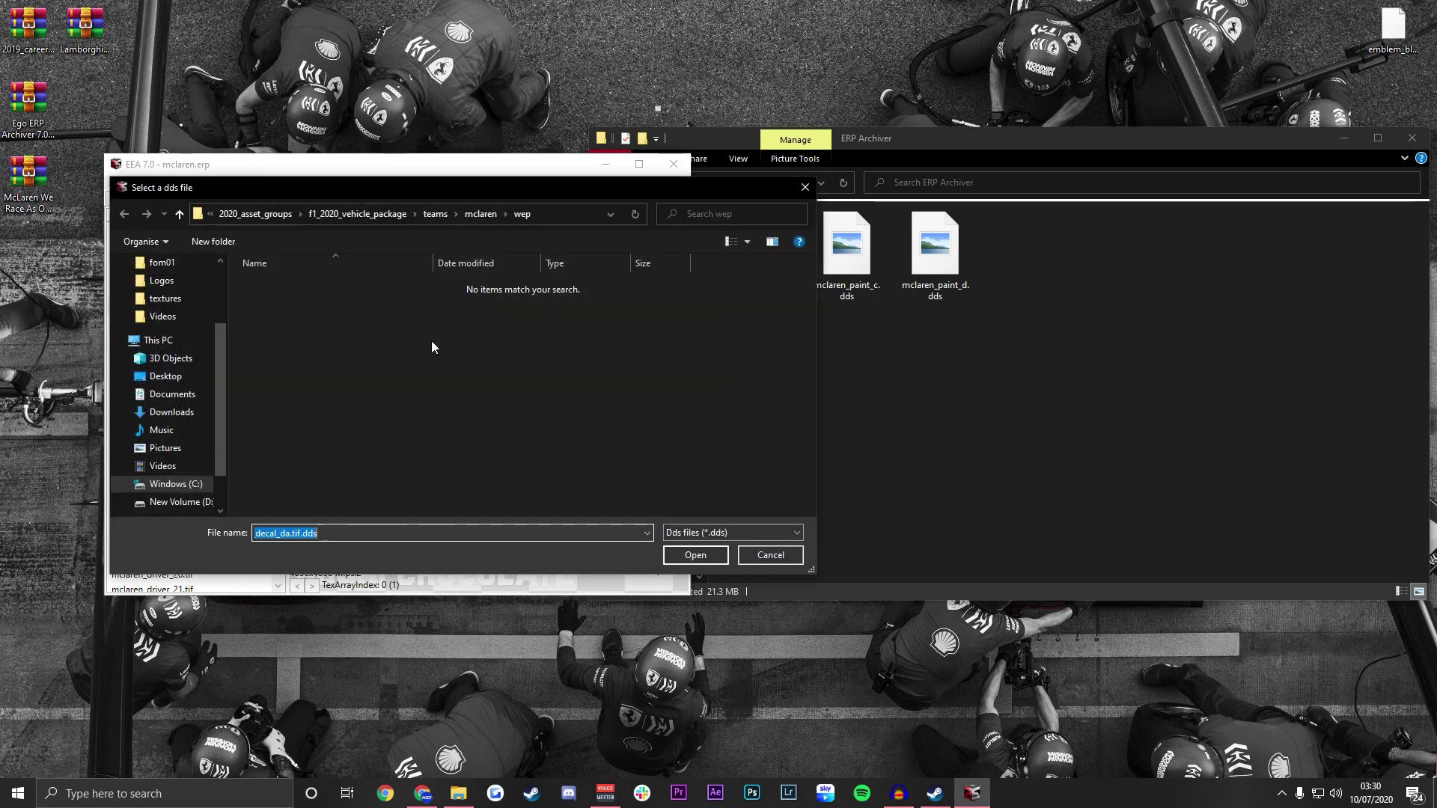
left_click(166, 376)
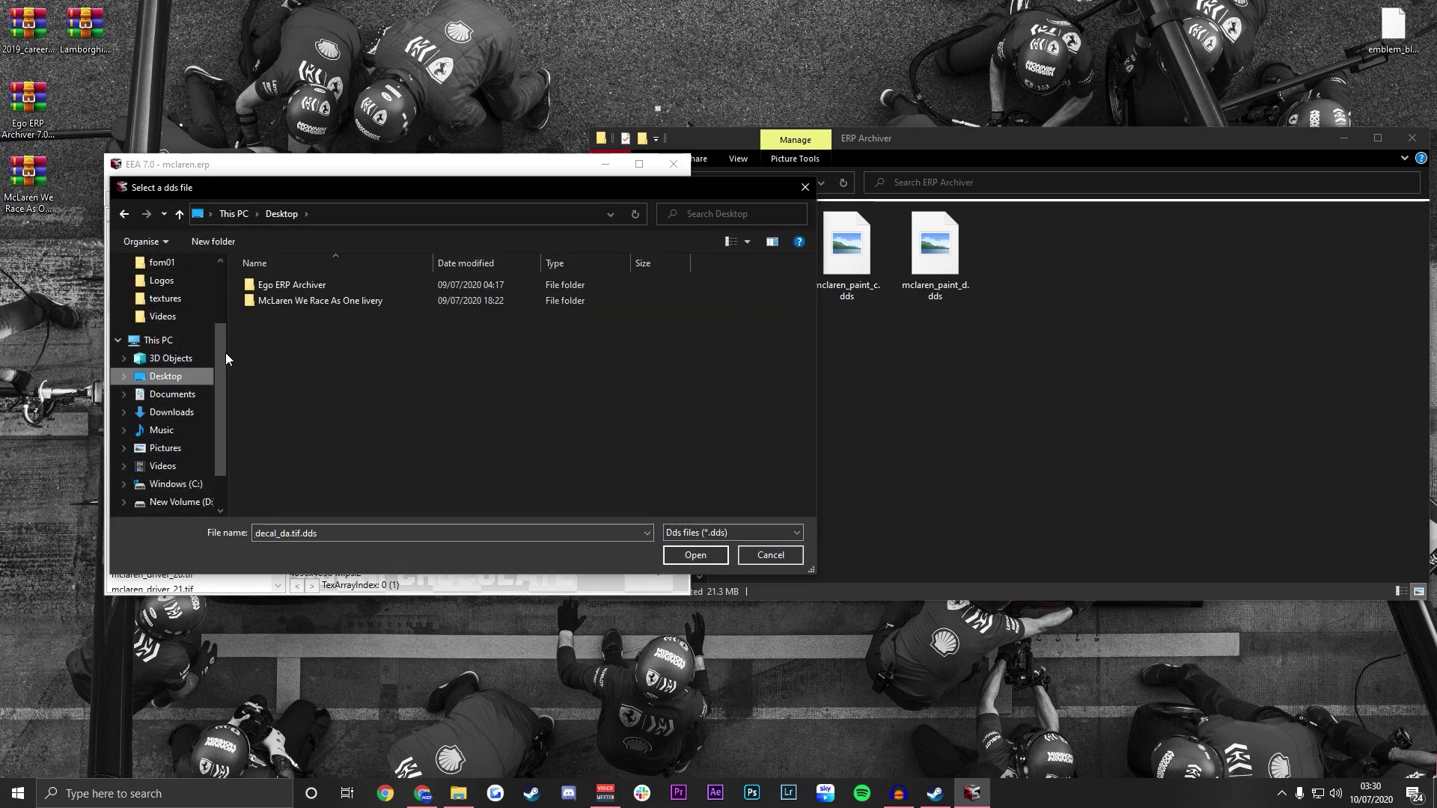
double_click(282, 299)
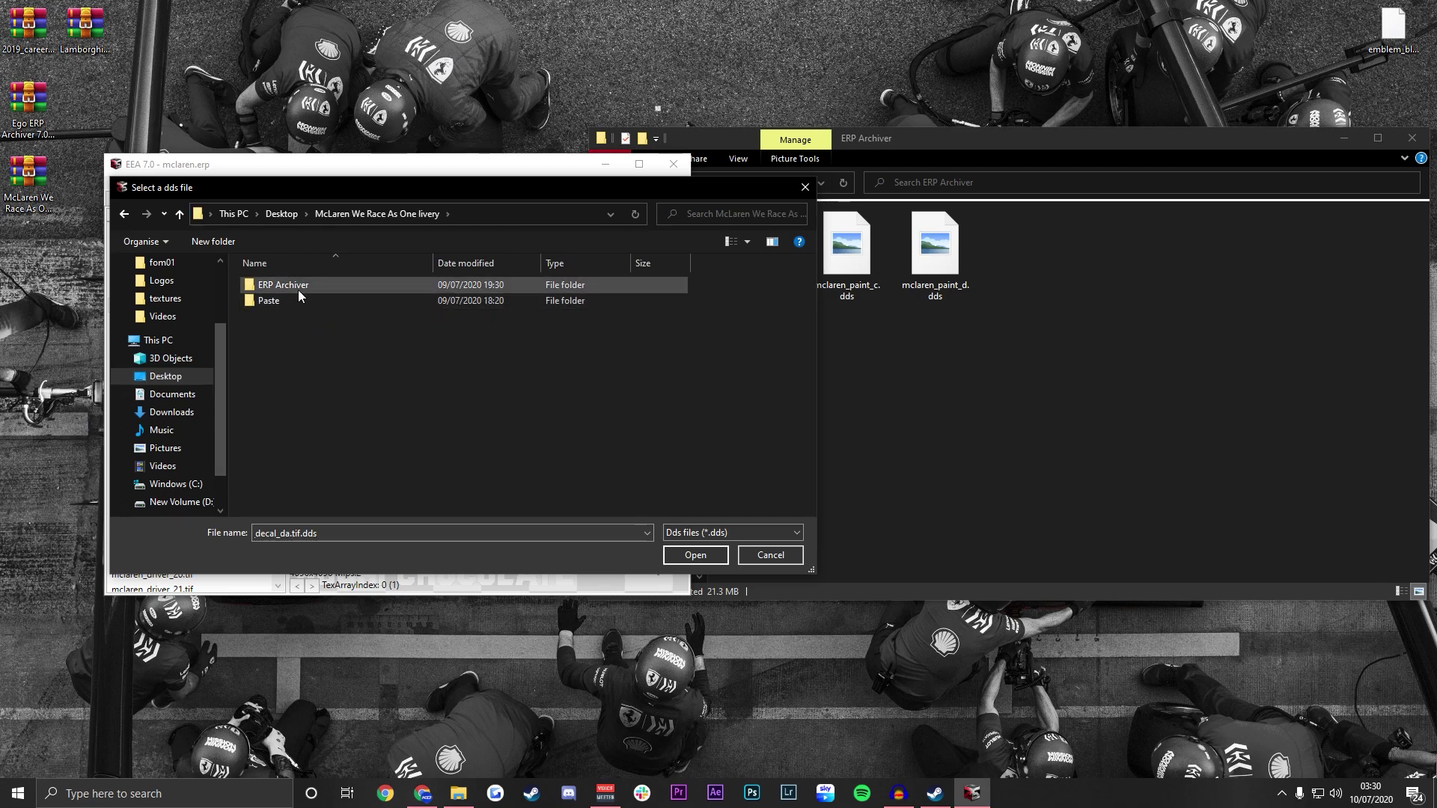
double_click(298, 289)
left_click_drag(344, 187, 770, 187)
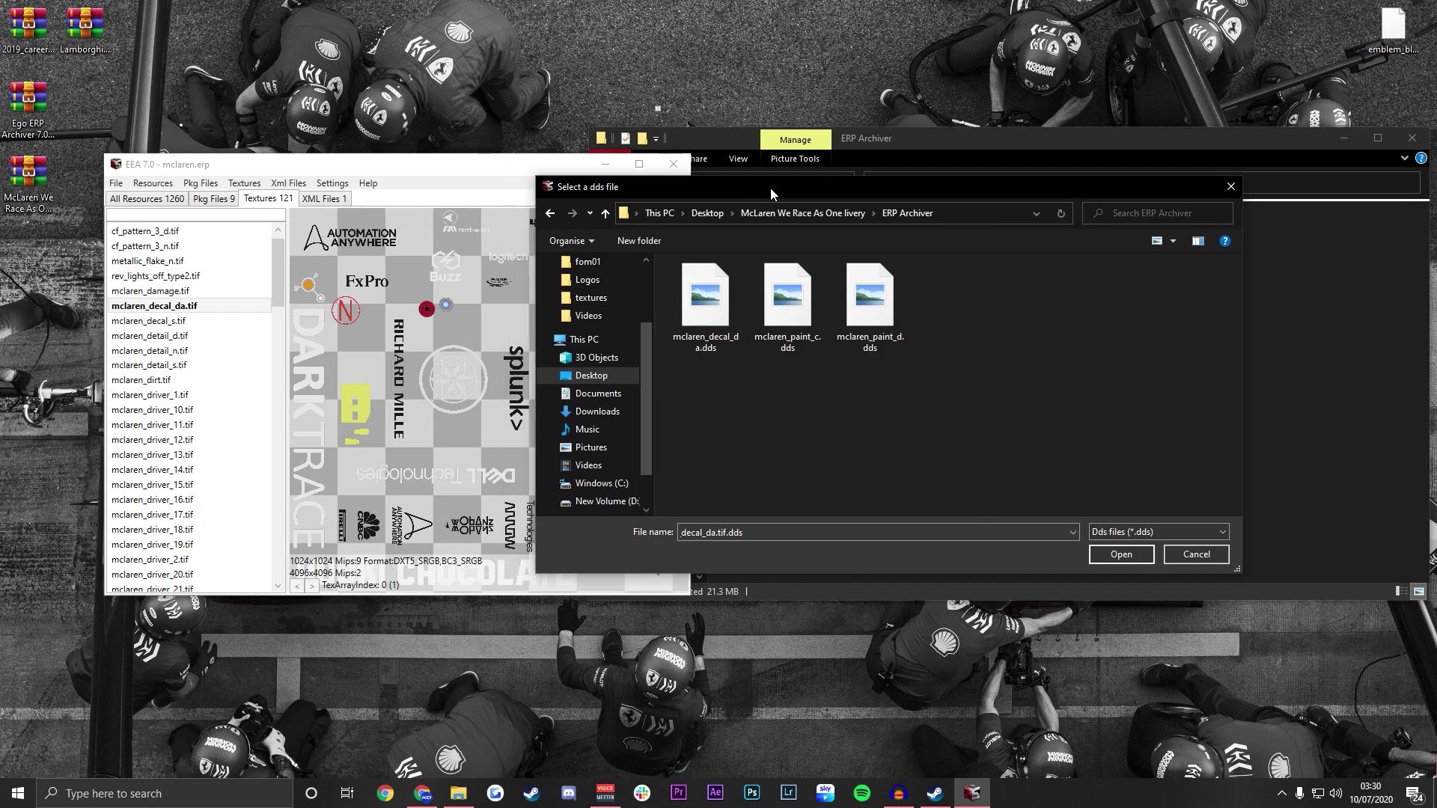
left_click(726, 333)
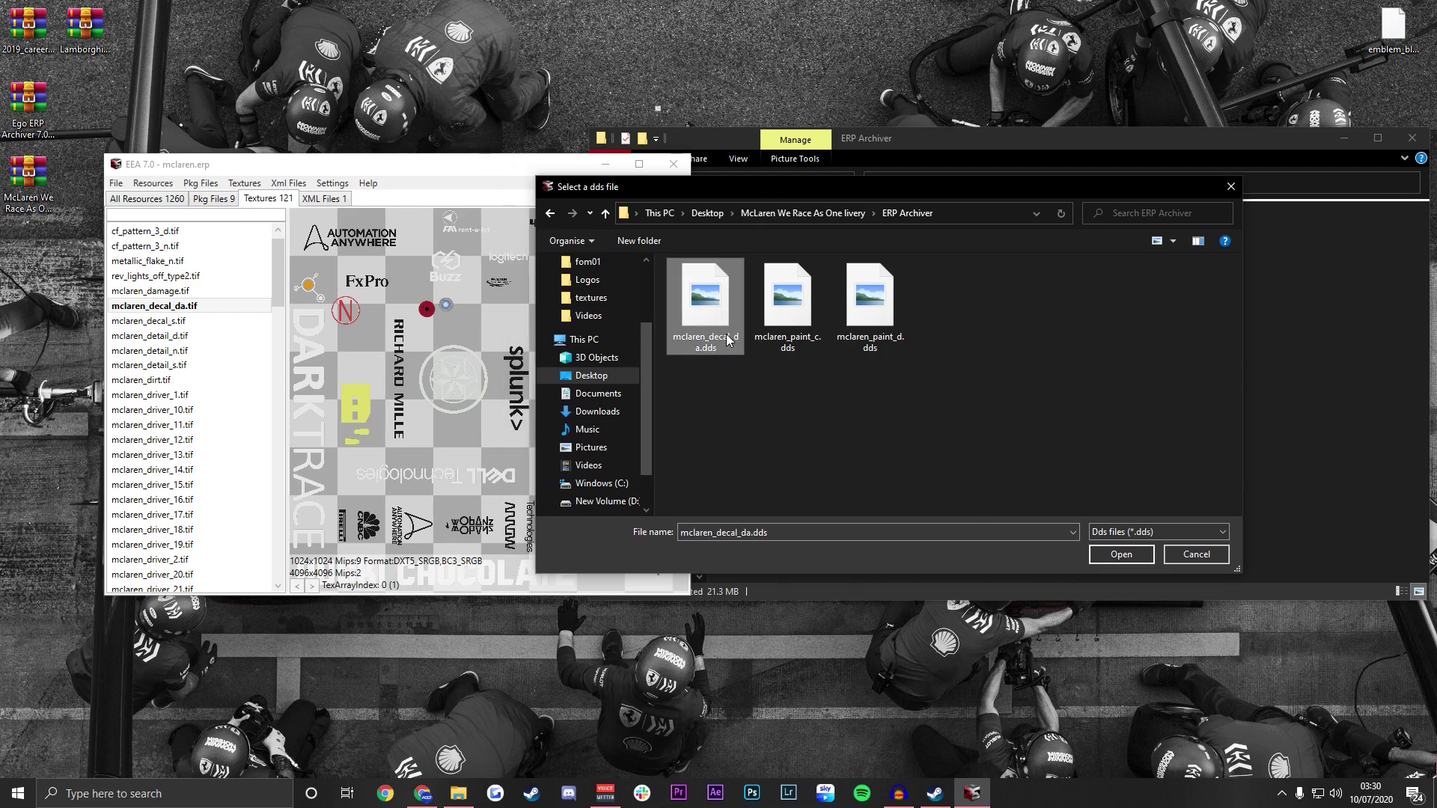
left_click(1123, 559)
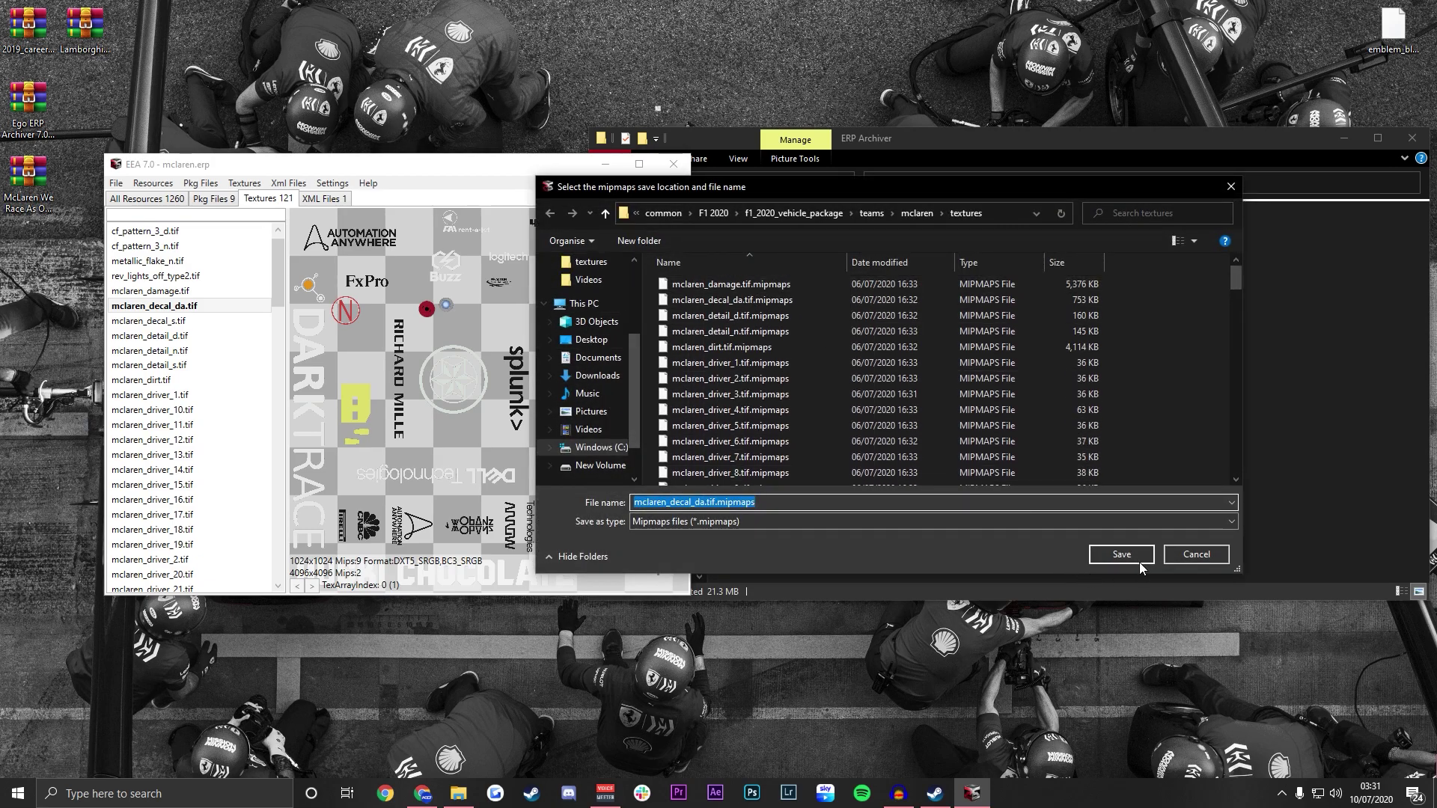
left_click(1137, 558)
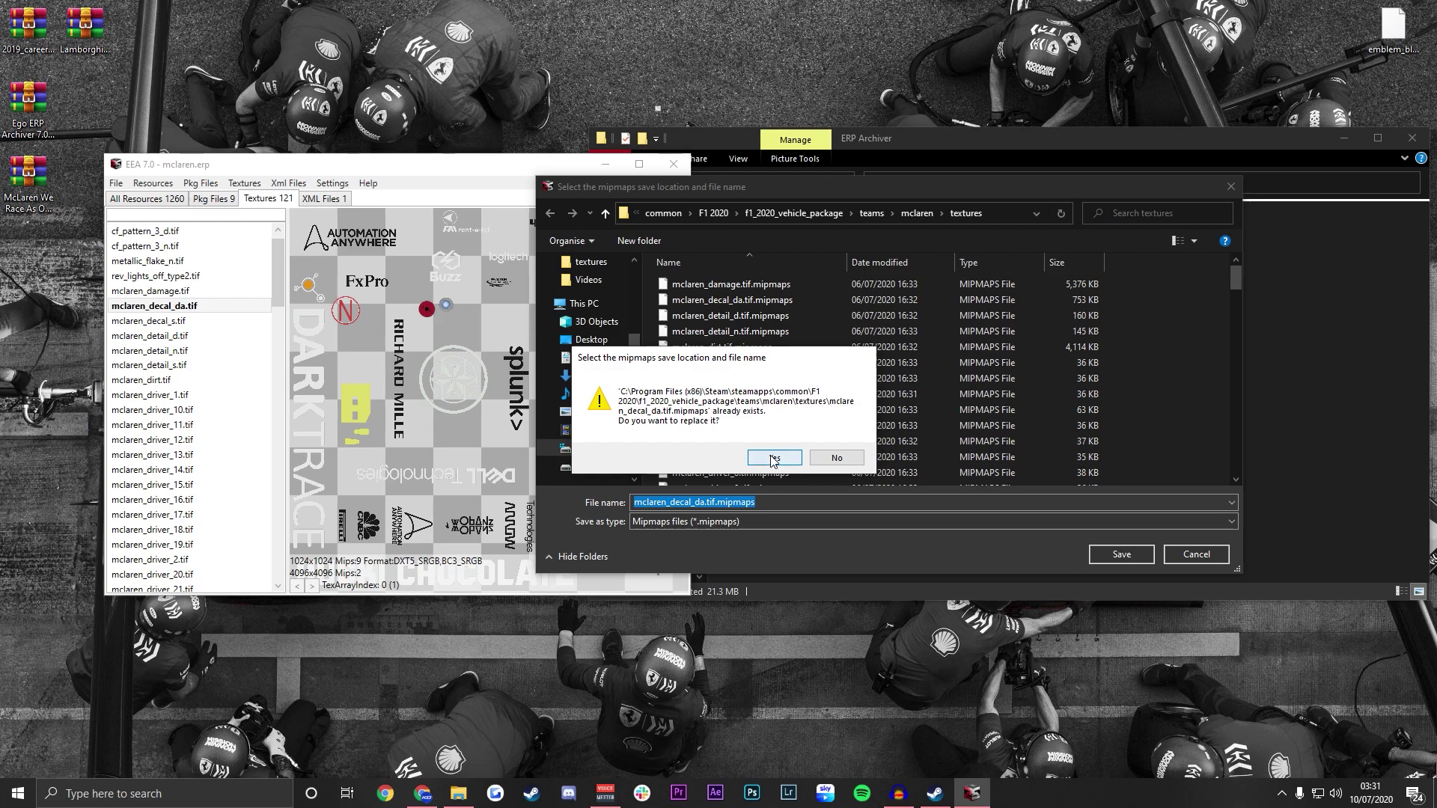
left_click(774, 458)
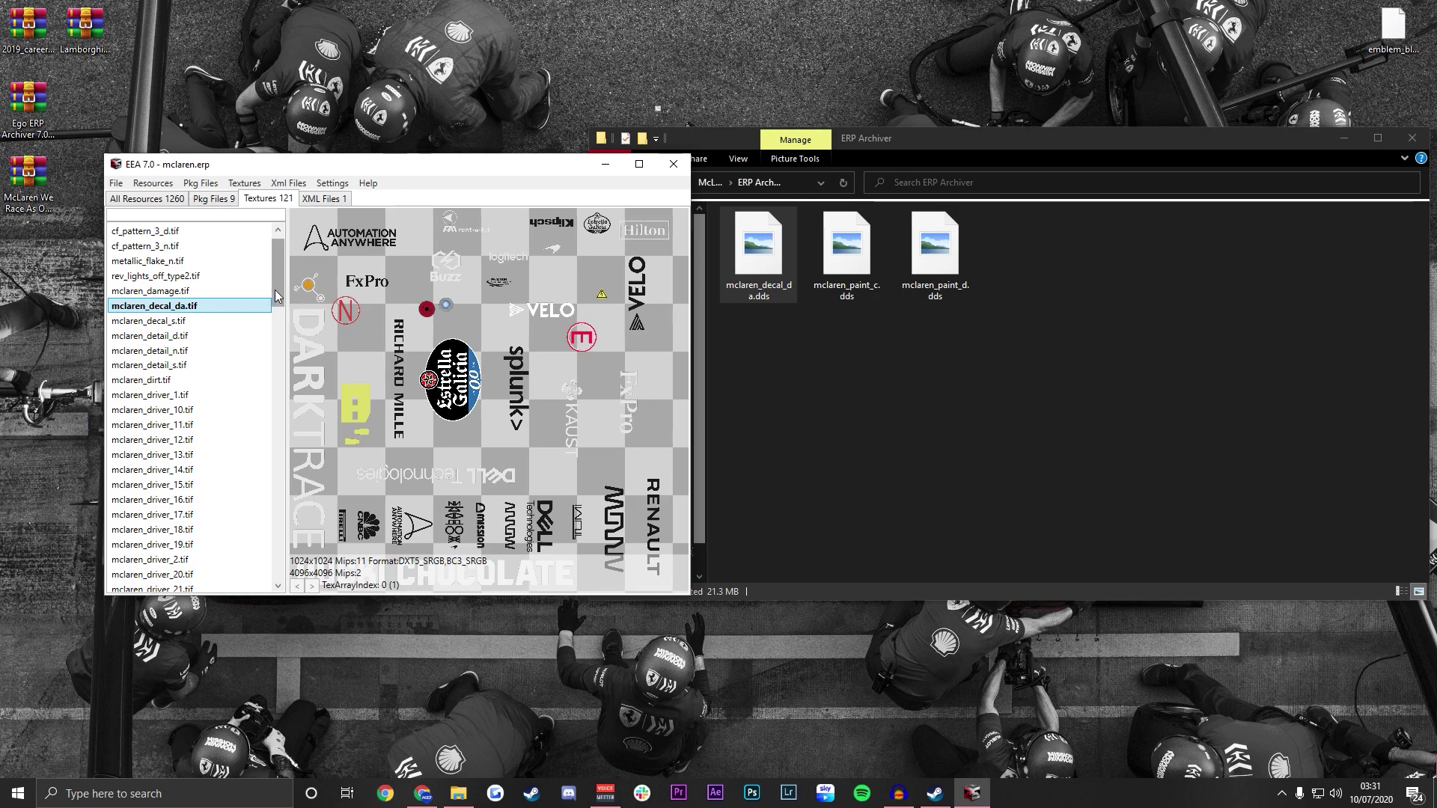
Import mclaren_paint_c.dds from the livery's ERP Archiver folder into the mclaren_paint_c.tif texture, replacing the existing mipmaps file.
left_click_drag(276, 297, 259, 570)
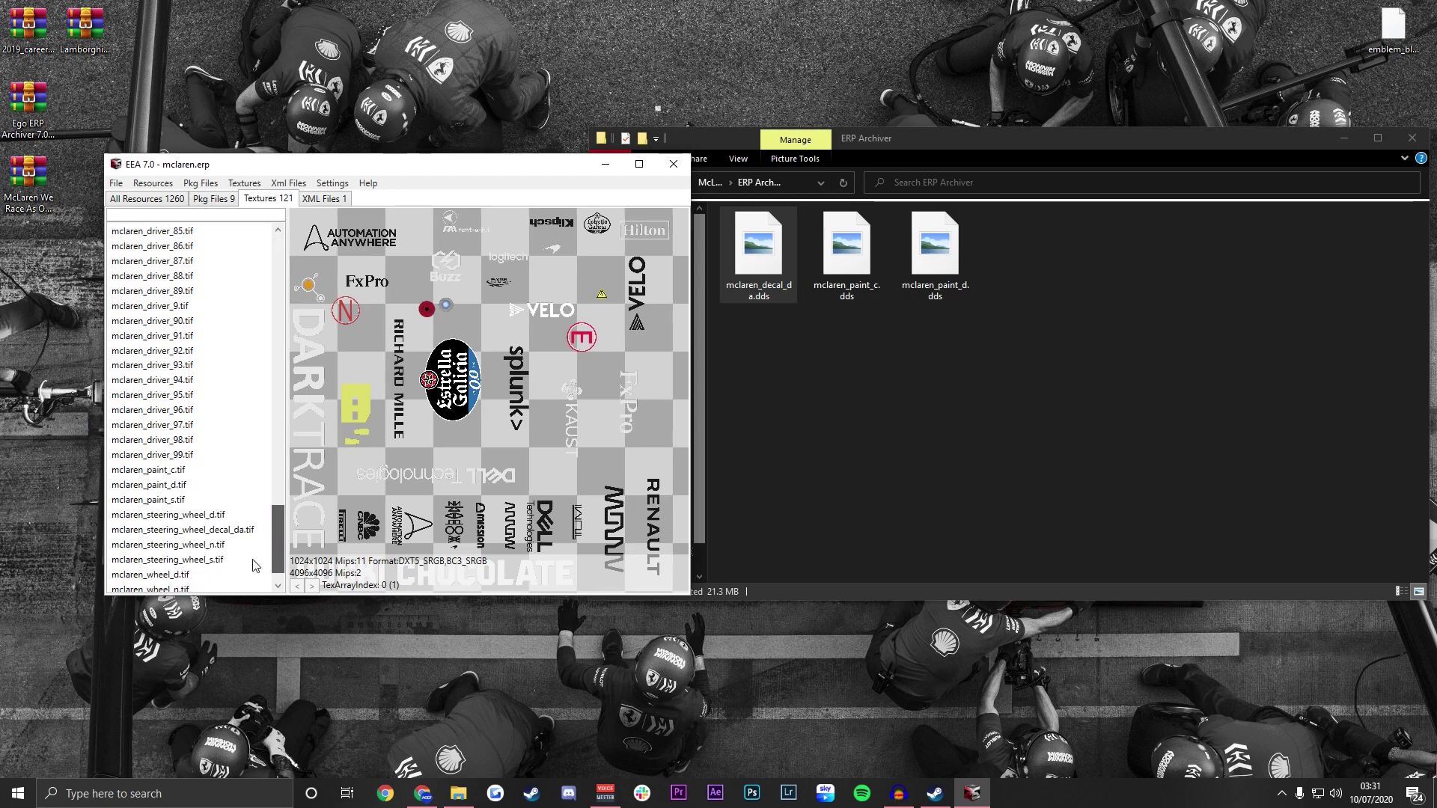
left_click(189, 456)
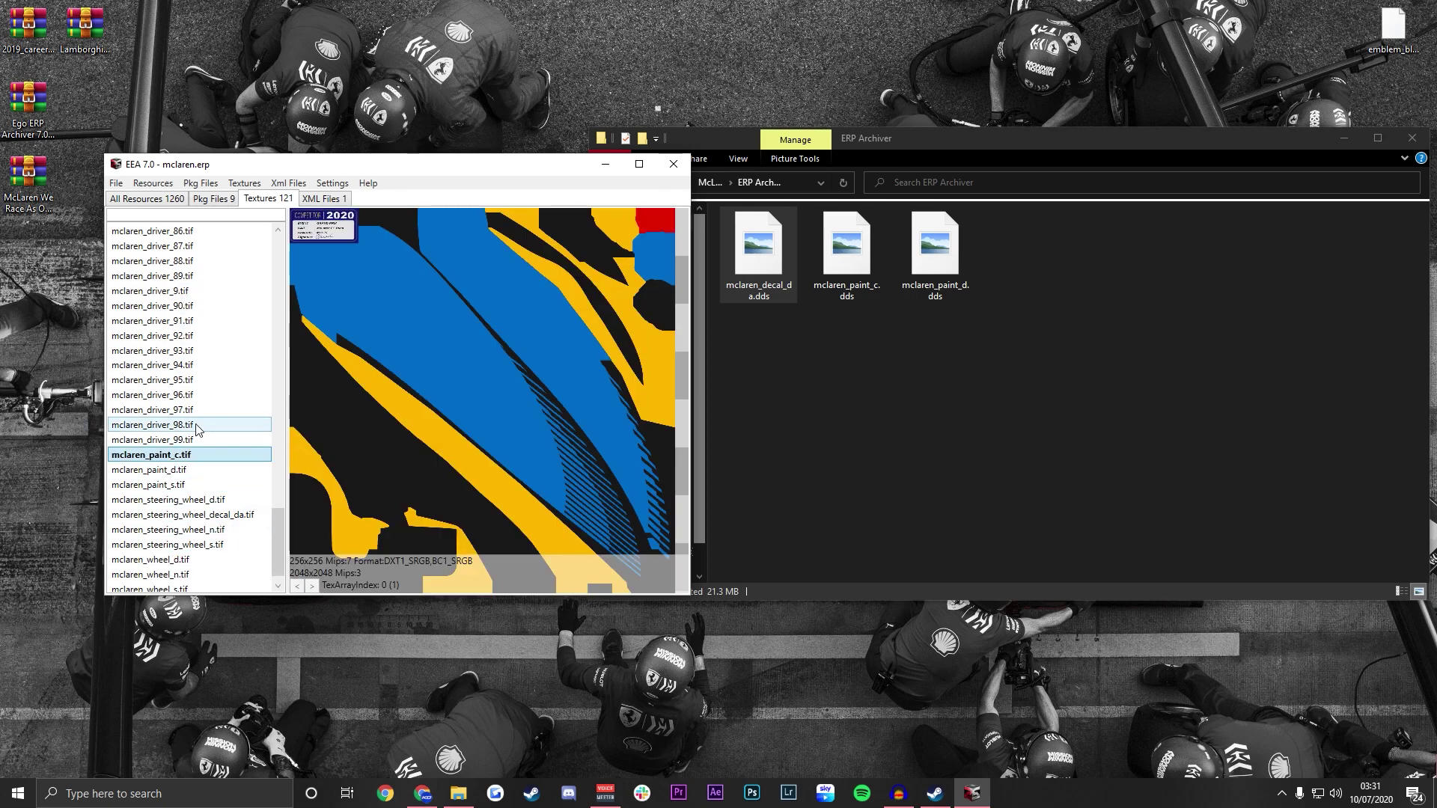
left_click(254, 191)
left_click(269, 217)
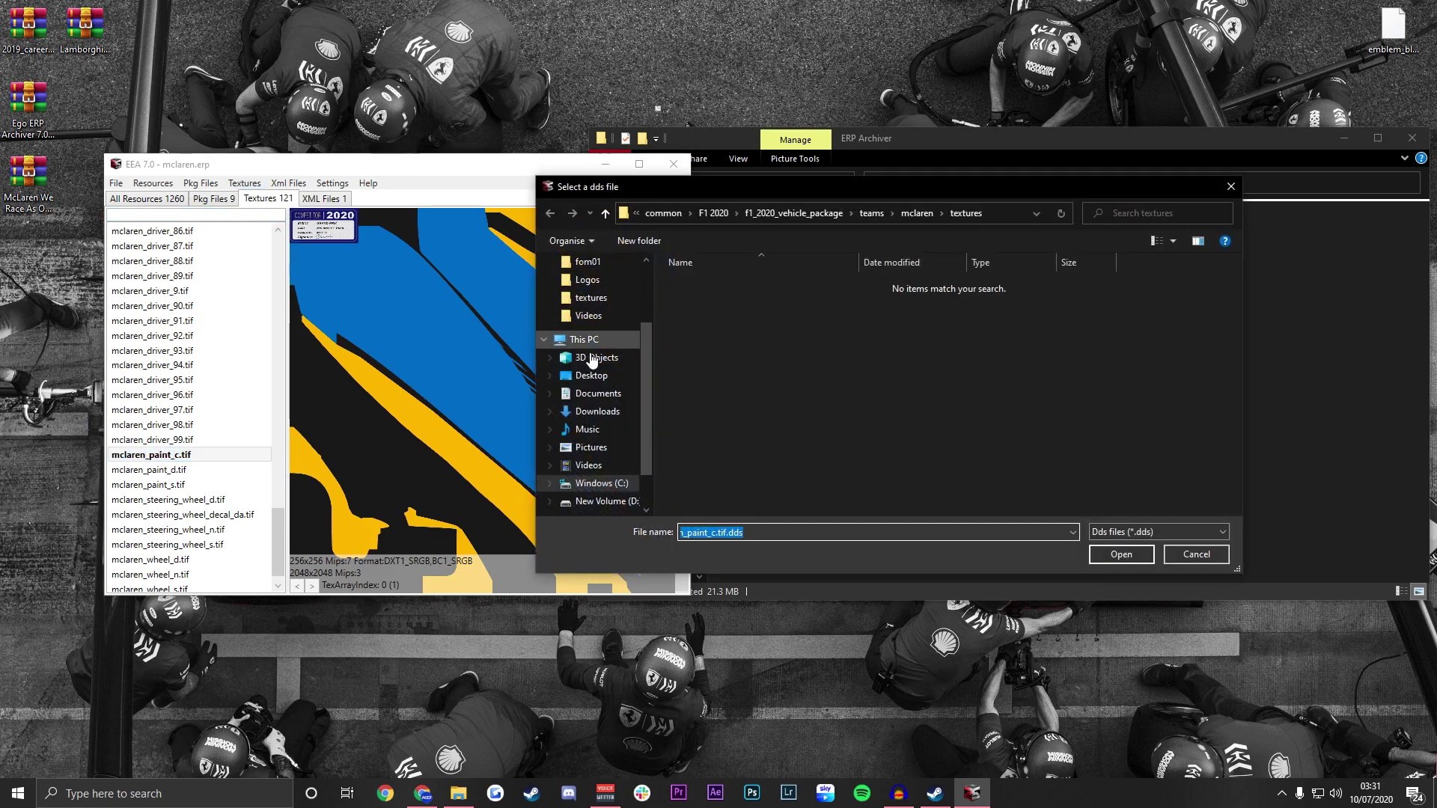
left_click(591, 375)
double_click(793, 303)
double_click(794, 305)
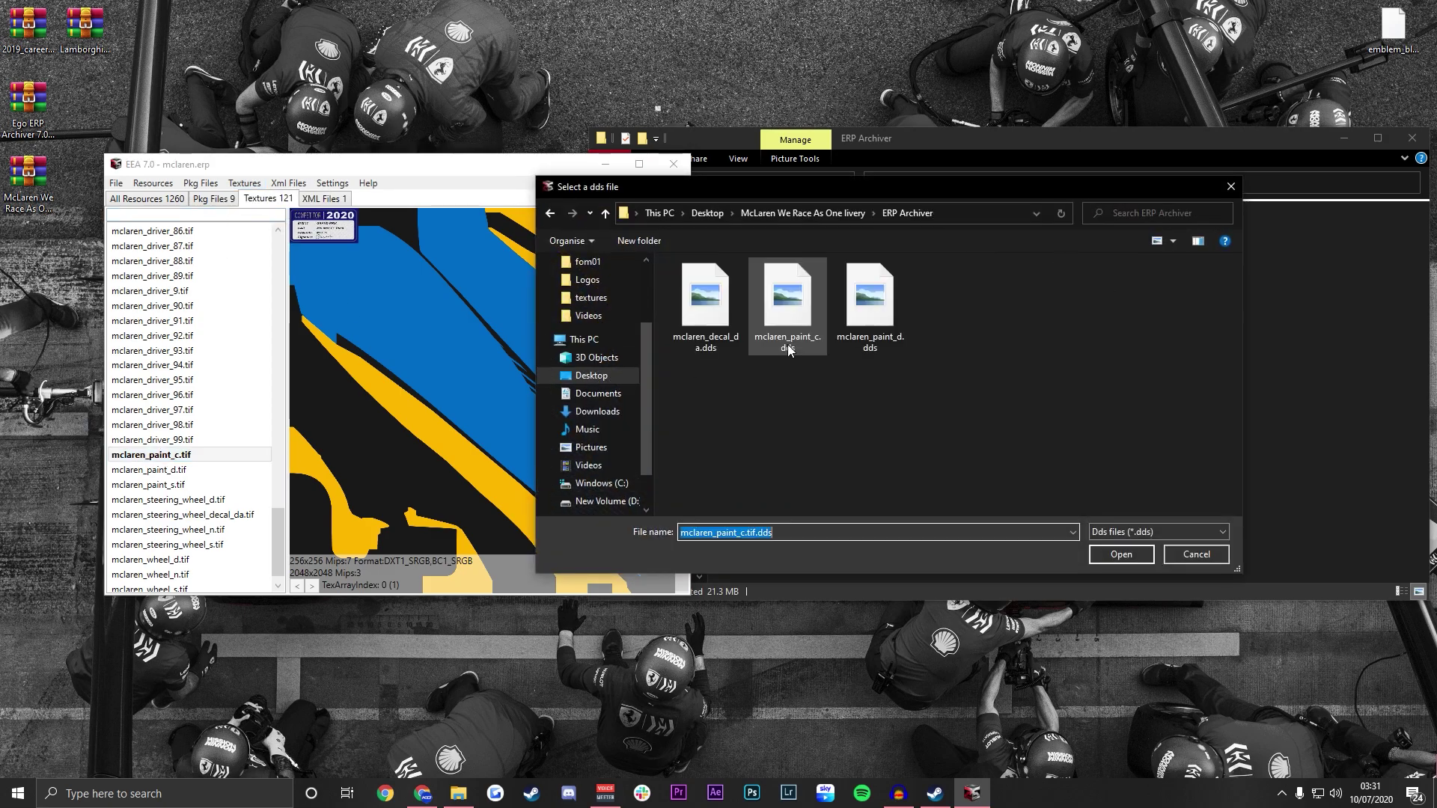
double_click(788, 306)
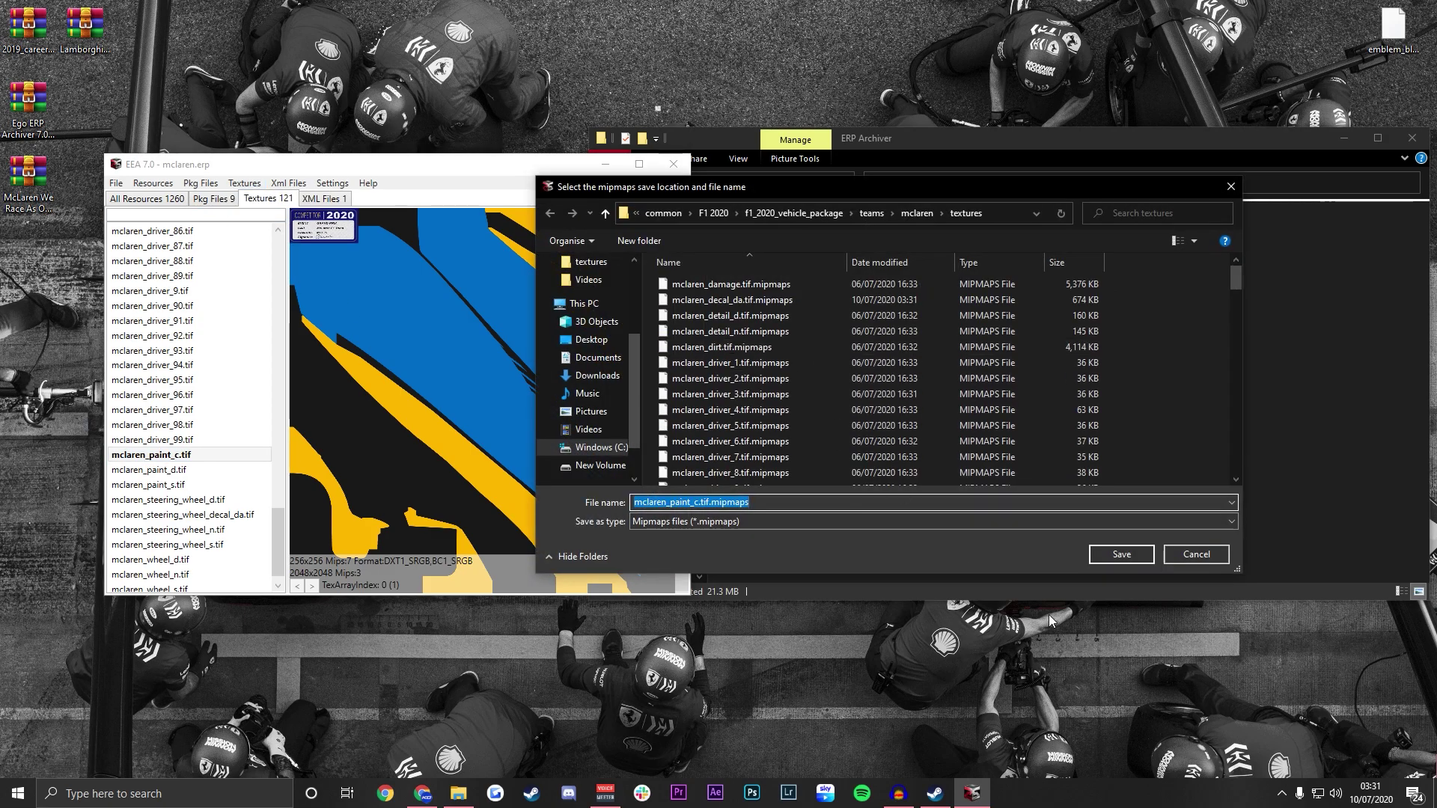
left_click(1118, 553)
left_click(774, 457)
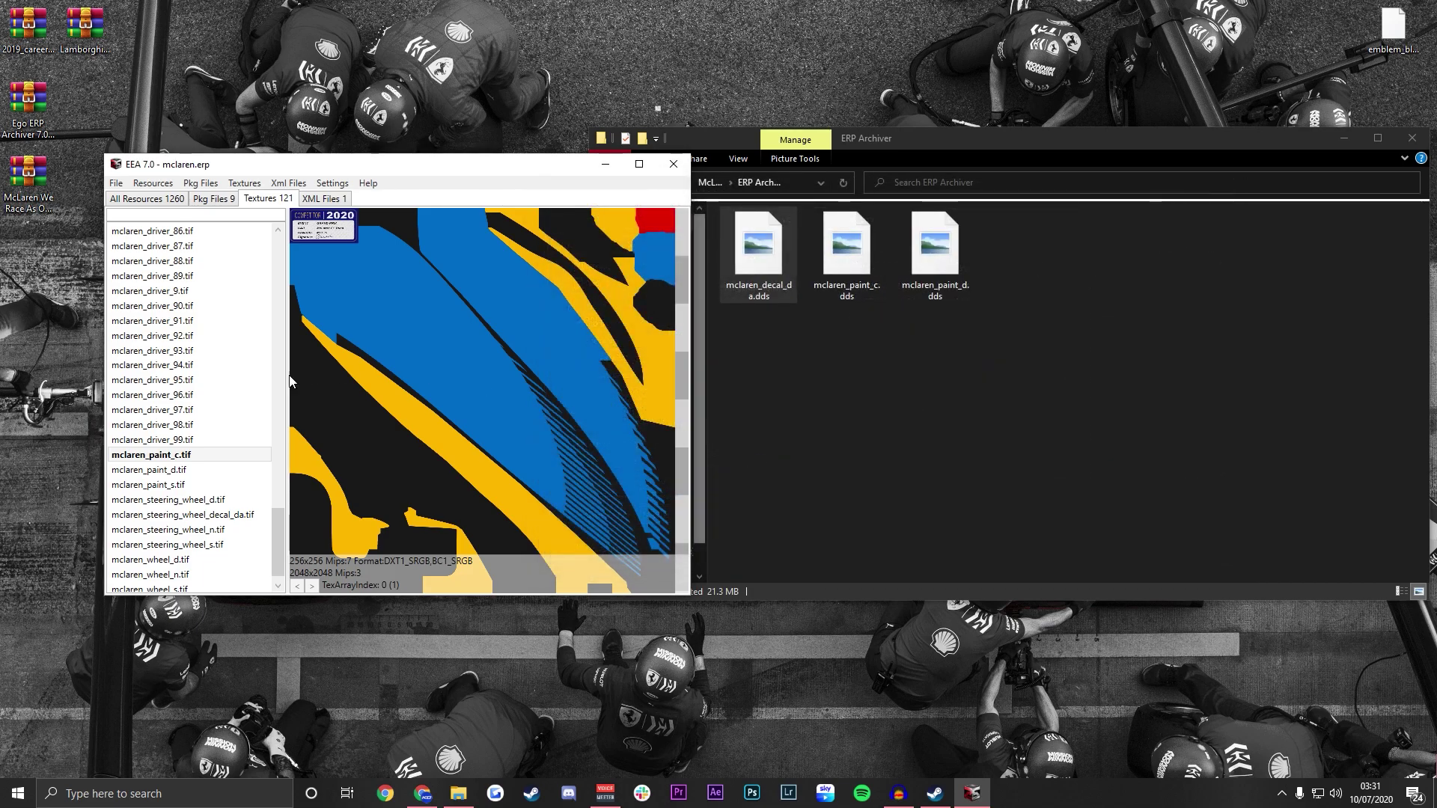
Import mclaren_paint_d.dds from the livery's ERP Archiver folder into the mclaren_paint_d.tif texture, replacing the existing mipmaps file.
left_click(194, 470)
left_click(234, 185)
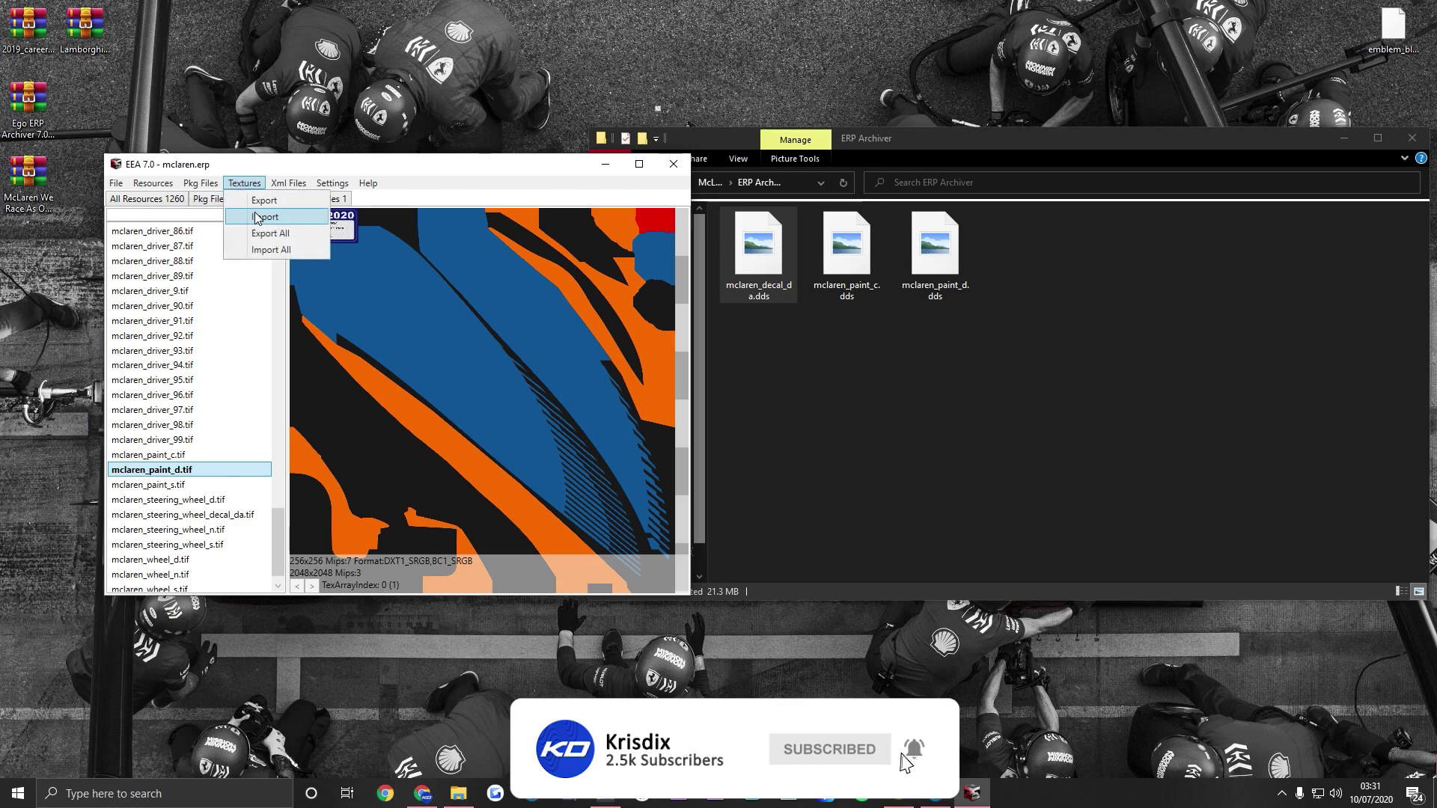
left_click(251, 217)
left_click(721, 300)
double_click(720, 300)
double_click(721, 286)
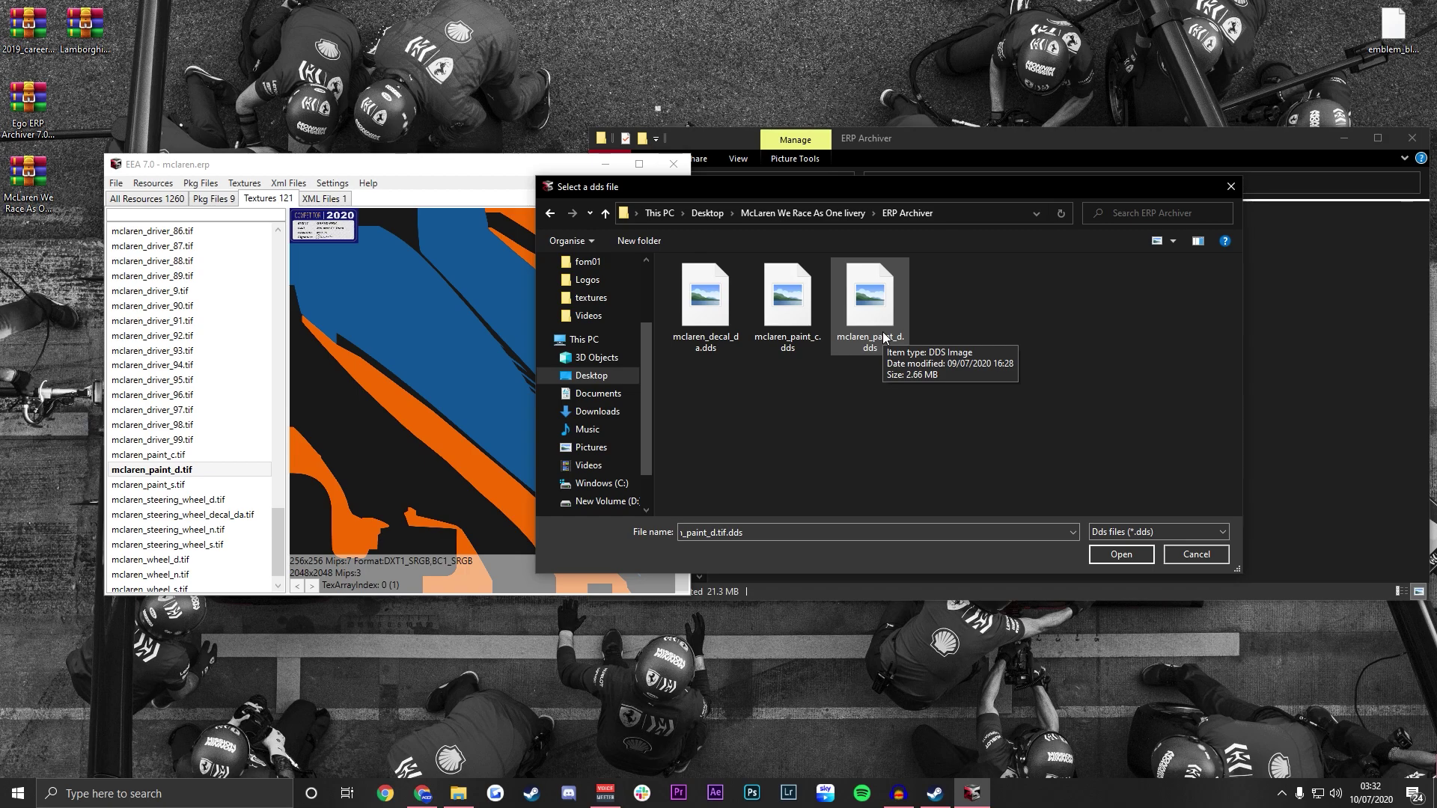
double_click(870, 307)
left_click(1121, 554)
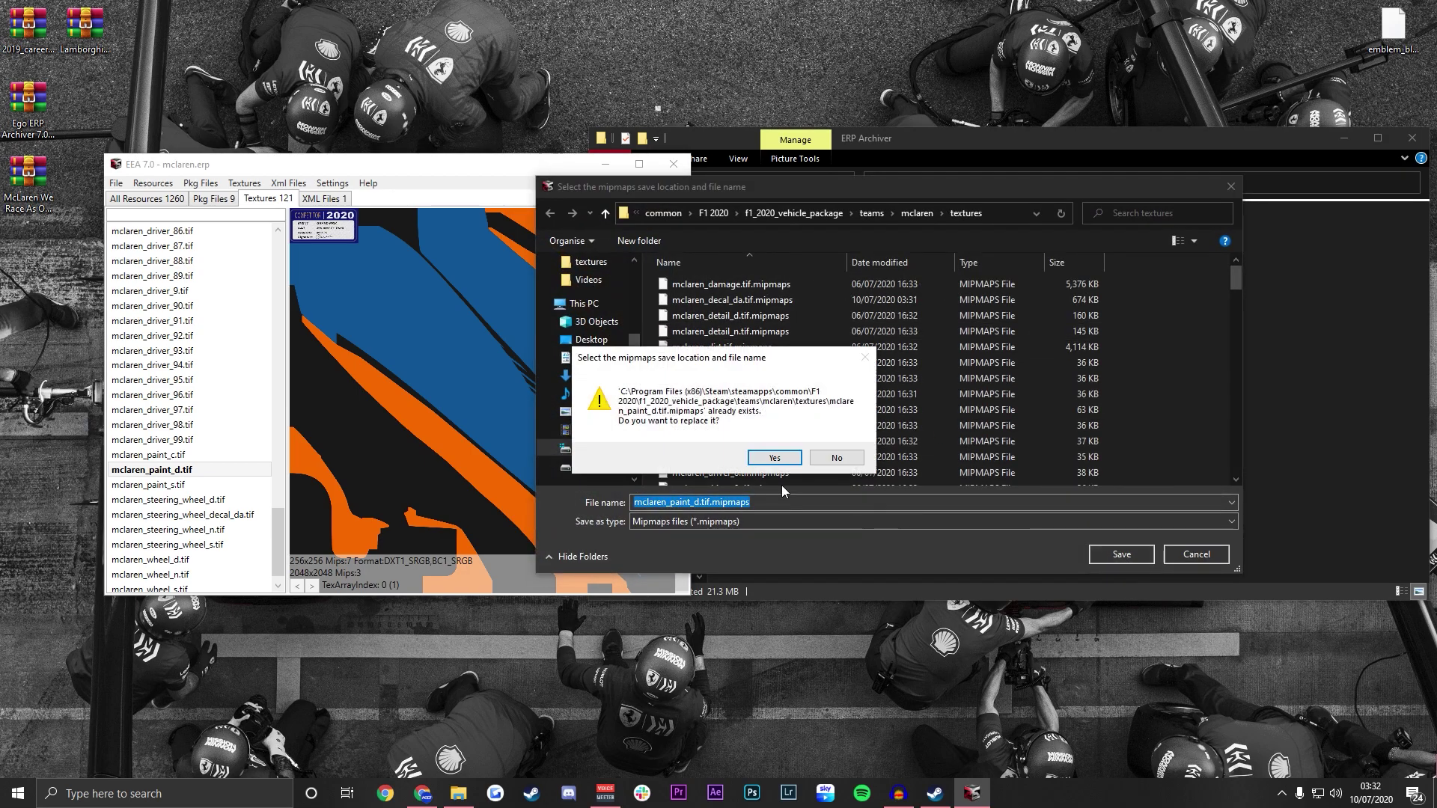
left_click(775, 457)
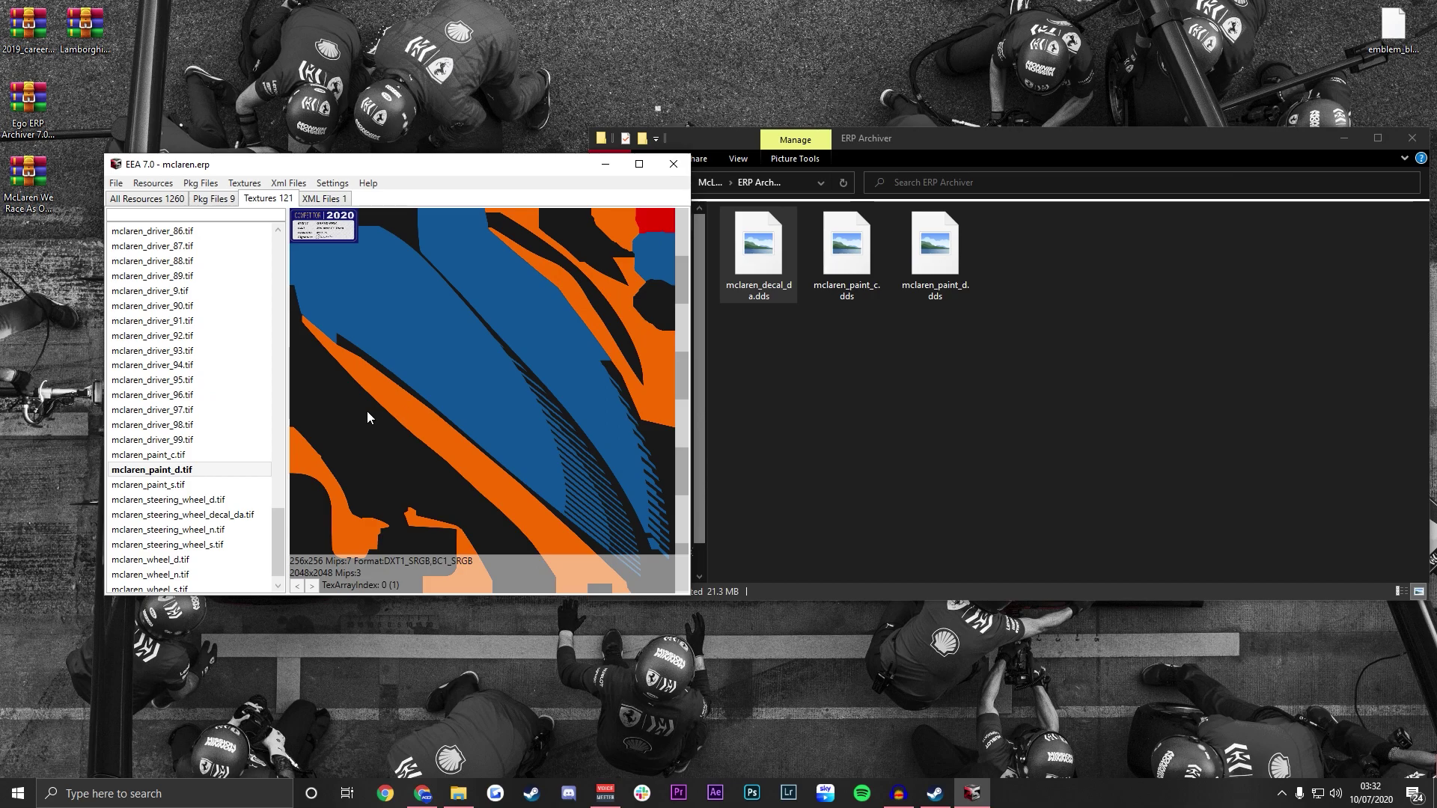
Save the archive over the existing mclaren.erp in the game's wep folder, and close the archiver and the livery folder.
left_click(119, 183)
left_click(142, 214)
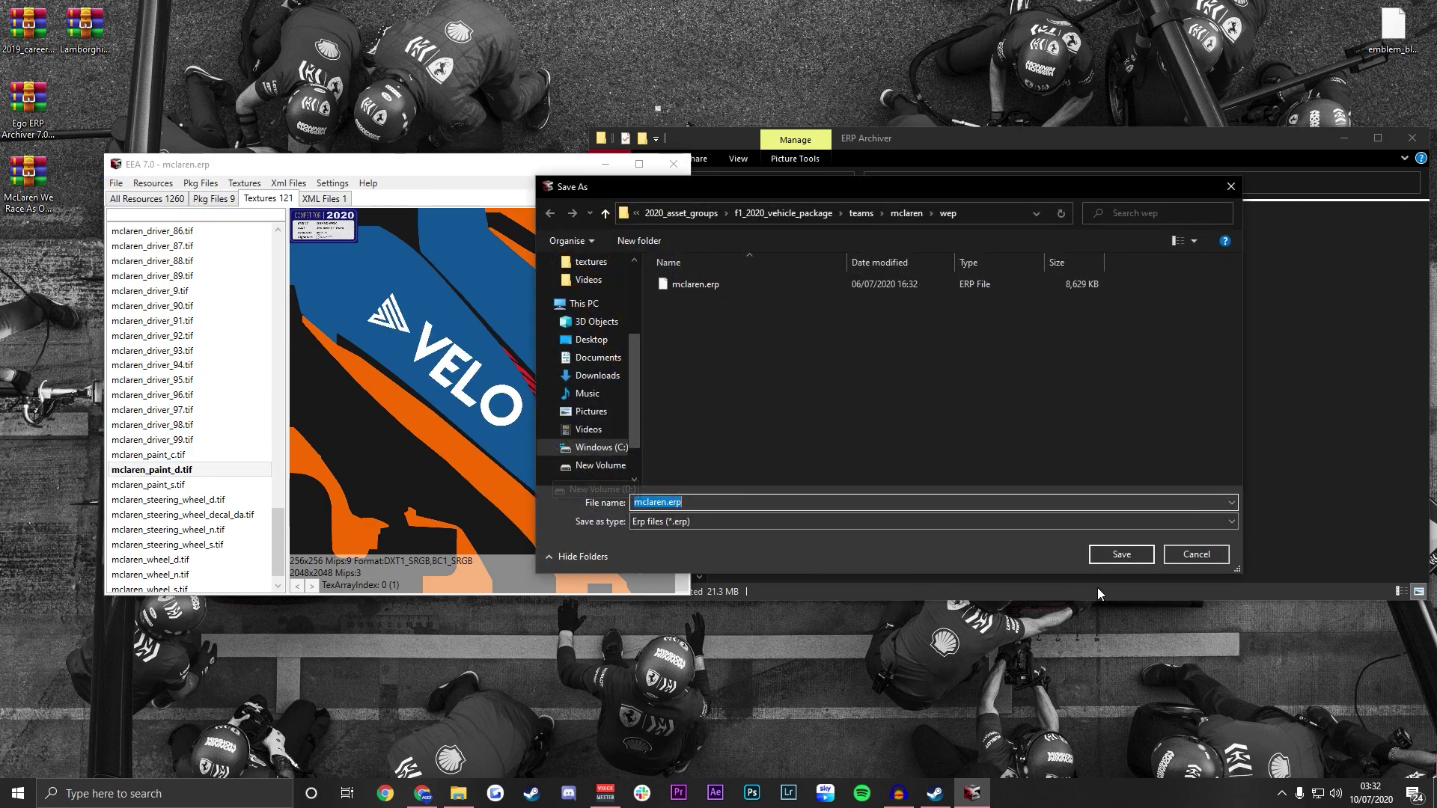
left_click(1138, 554)
left_click(775, 457)
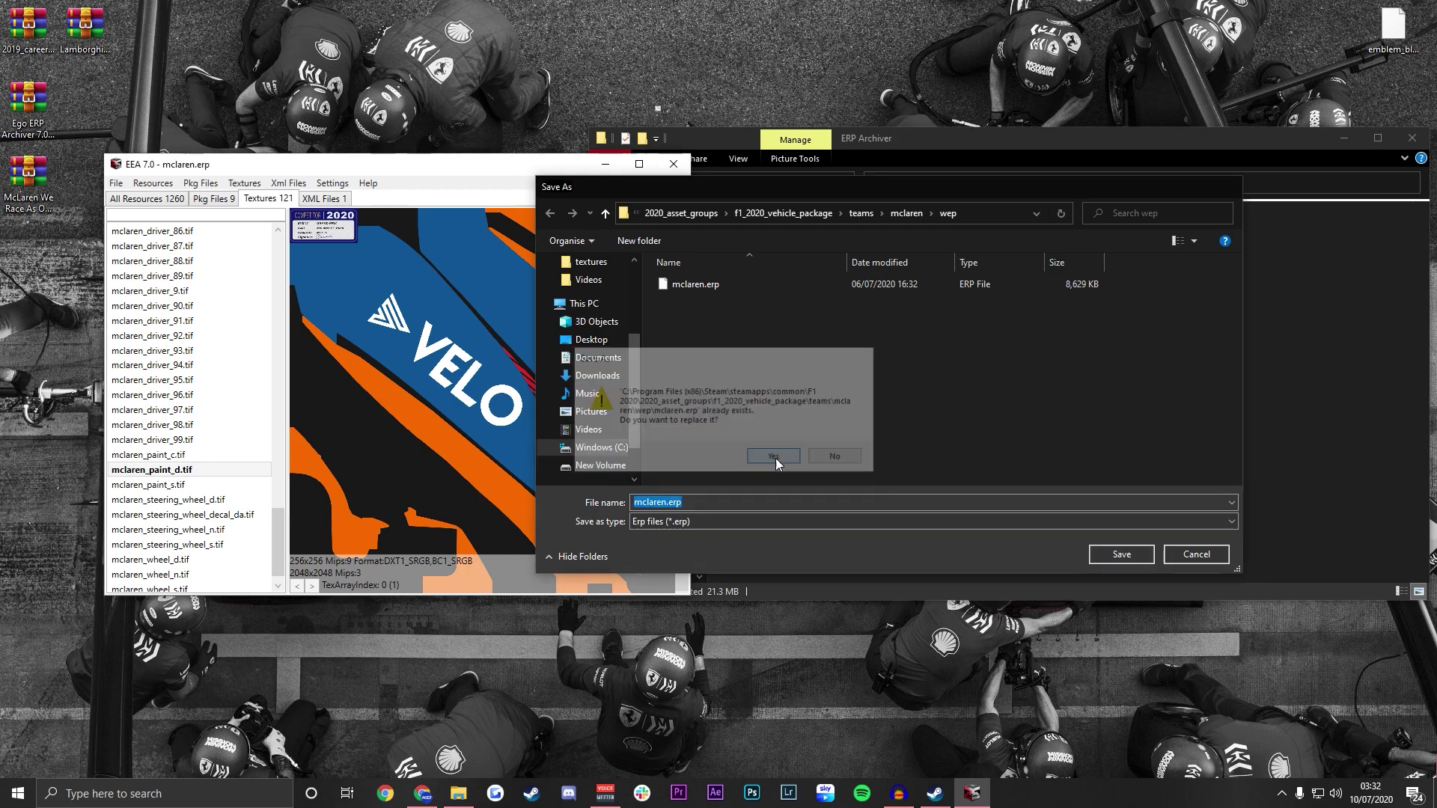
left_click(1413, 138)
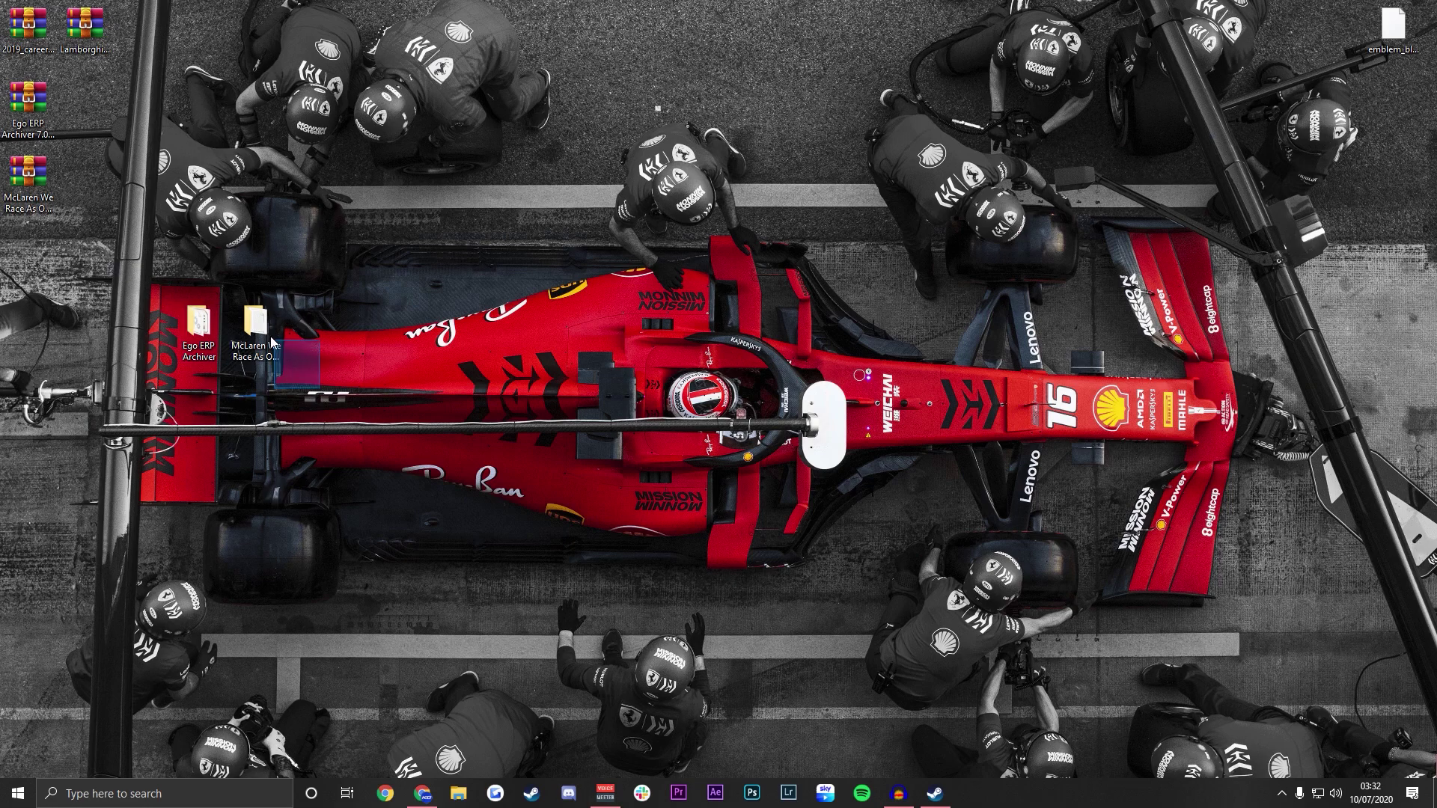
left_click_drag(245, 318, 199, 328)
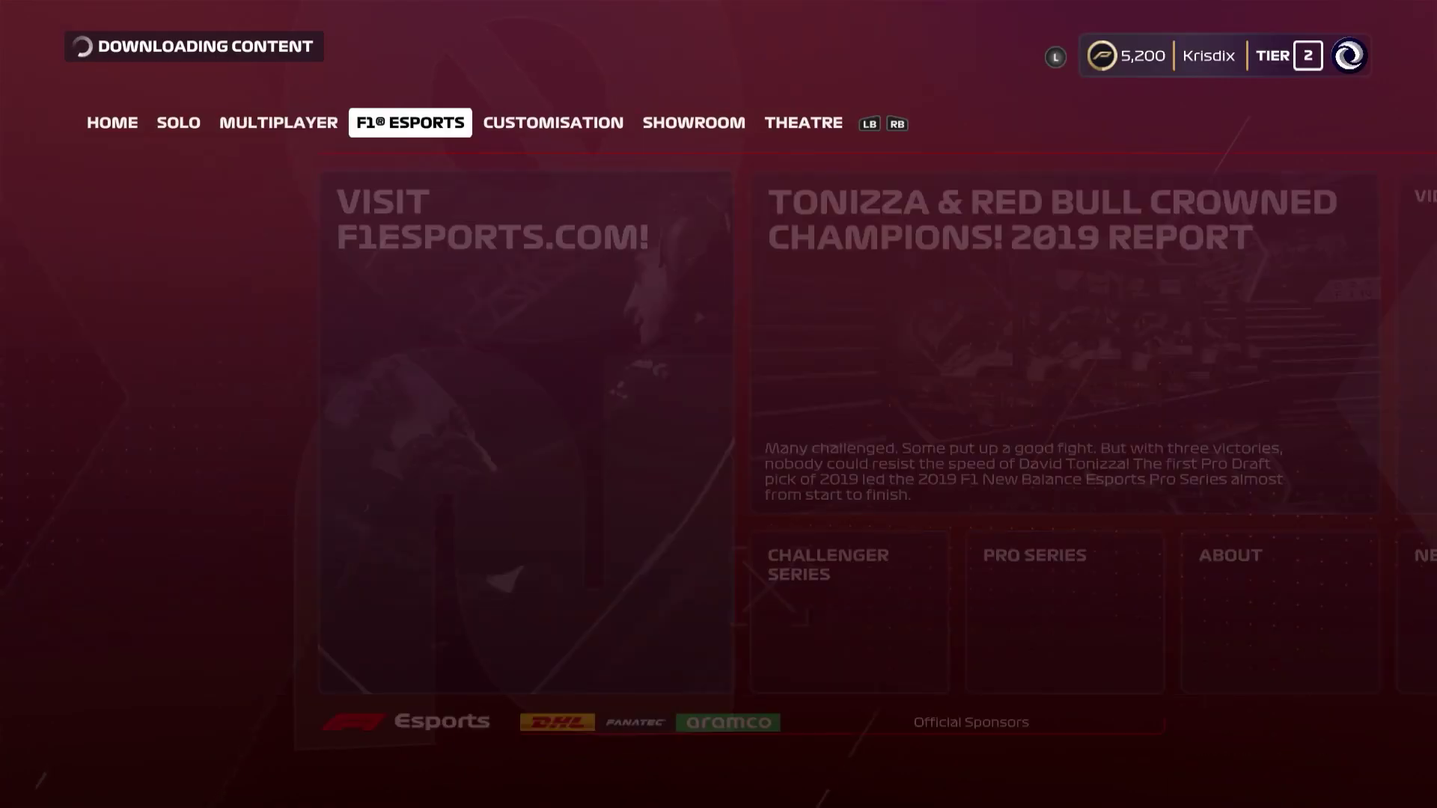
Switch to the F1 2020 game and examine the McLaren car's livery in the F1 2020 showroom.
key("e")
key("e")
key("Right")
key("Left")
key("Return")
key("Right")
key("Right")
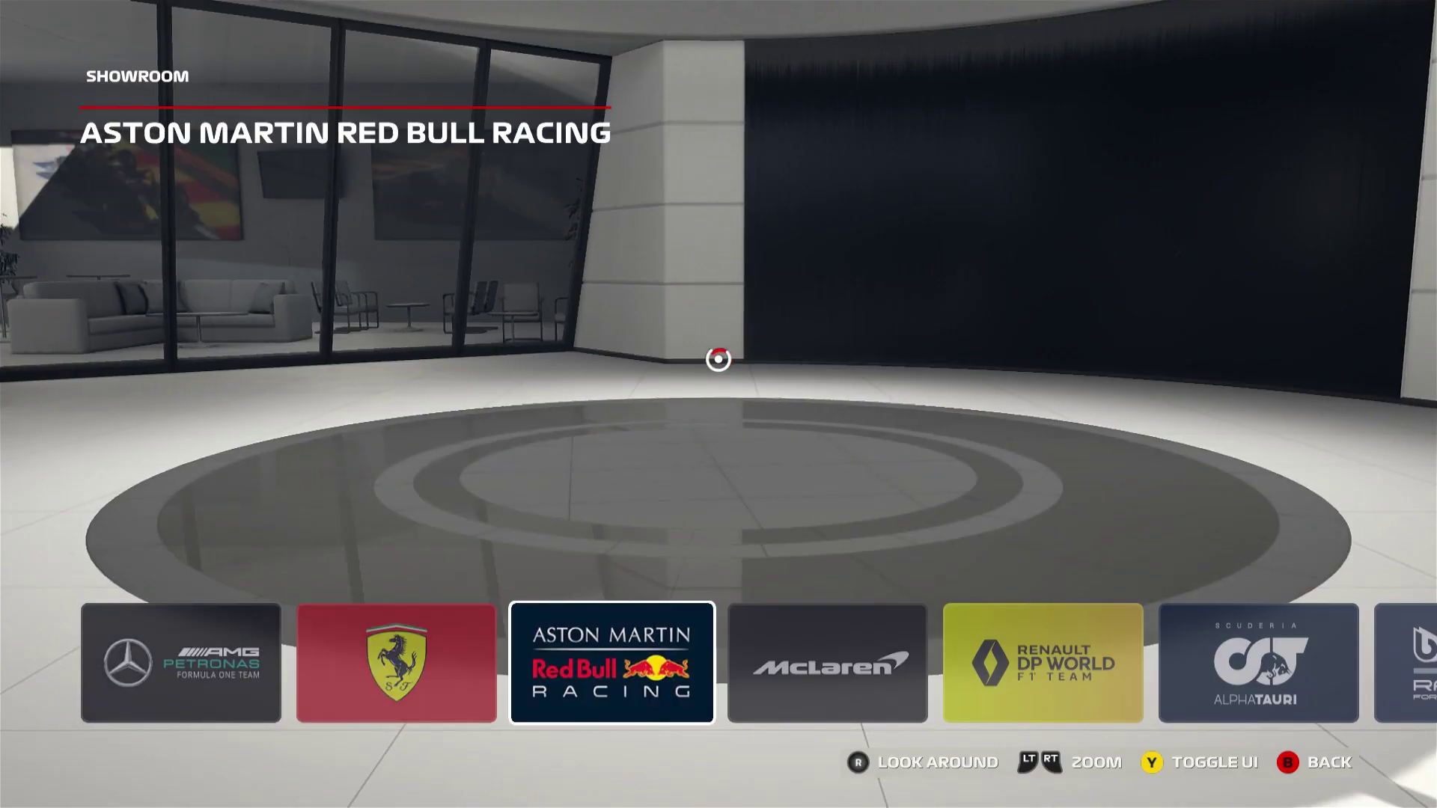
key("Right")
key("Right")
key("Left")
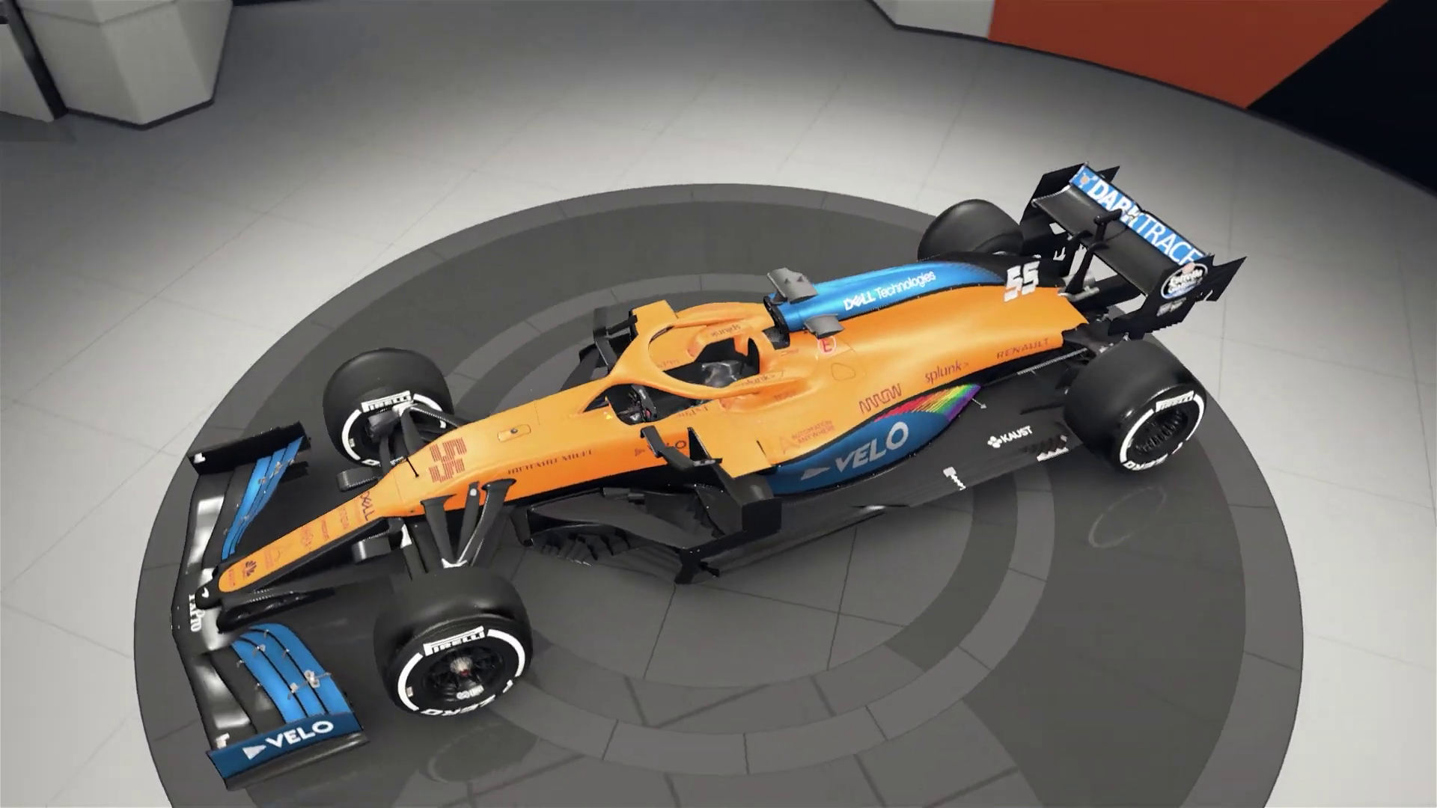
key("Escape")
key("Escape")
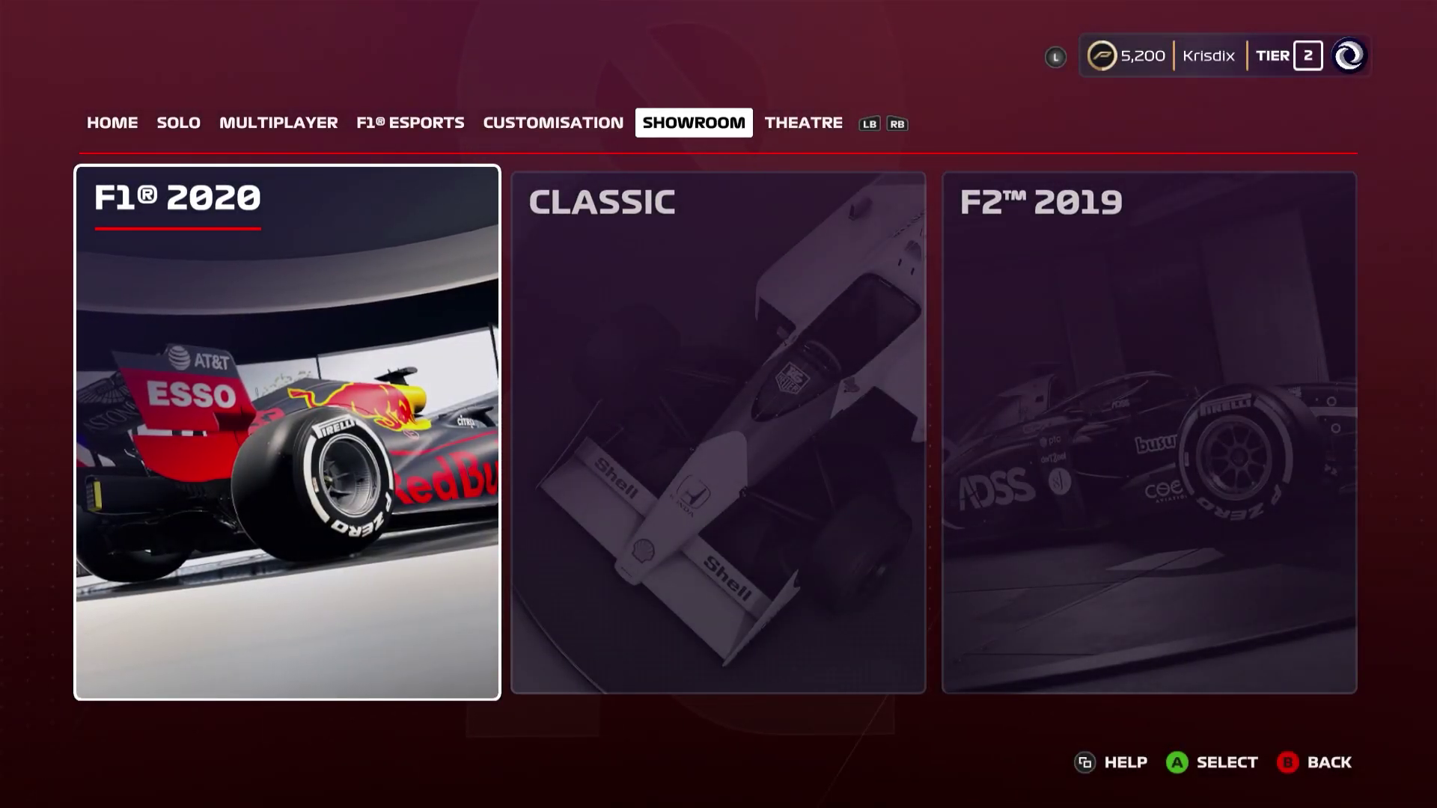
Leave the showroom section and open the team selection for a solo time trial with the F1 2020 cars.
key("Page_Up")
key("Page_Up")
key("Page_Up")
key("Page_Up")
key("Page_Down")
key("Right")
key("Right")
key("Down")
key("Return")
key("Return")
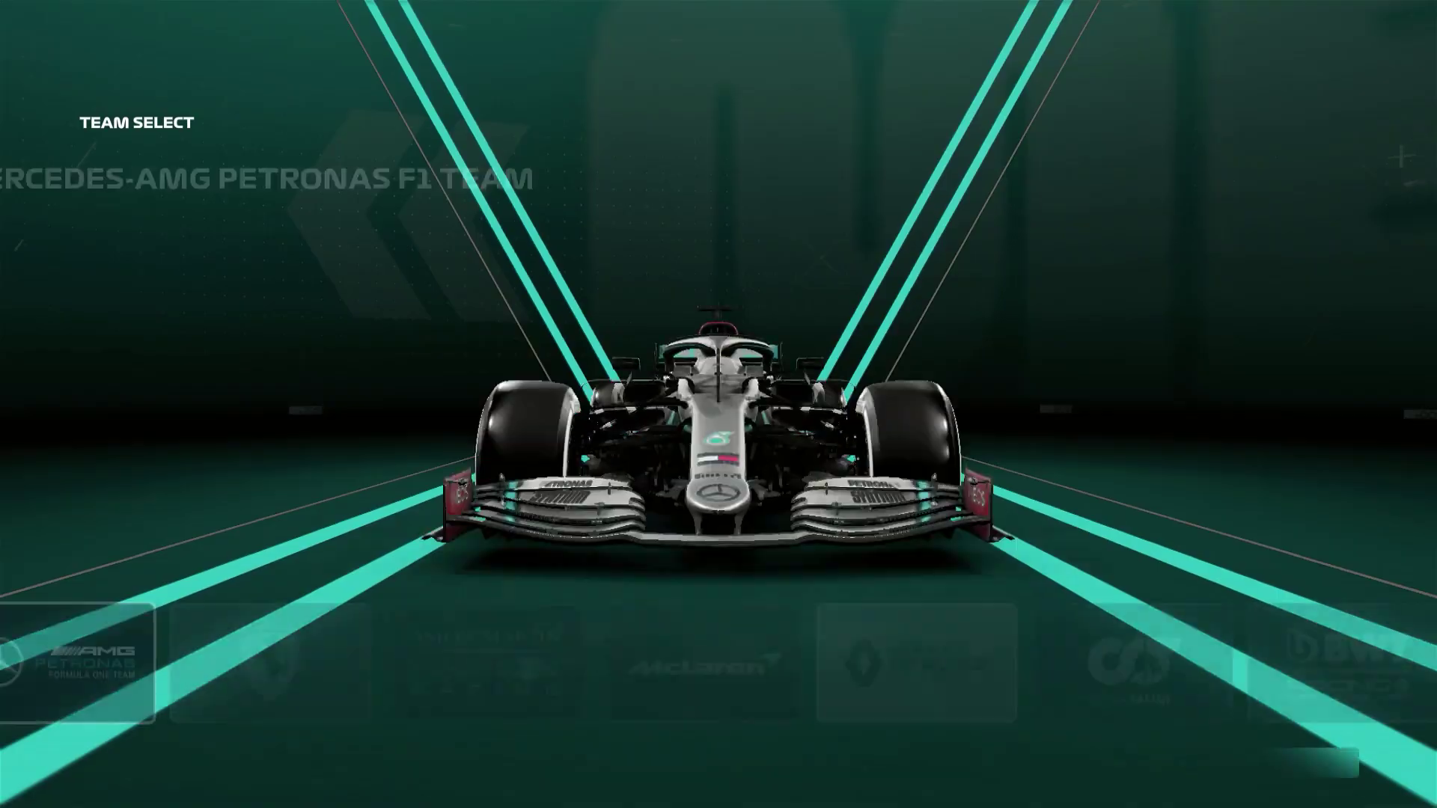
Choose the McLaren F1 Team for the time trial.
key("Right")
key("Right")
key("Right")
key("Right")
key("Left")
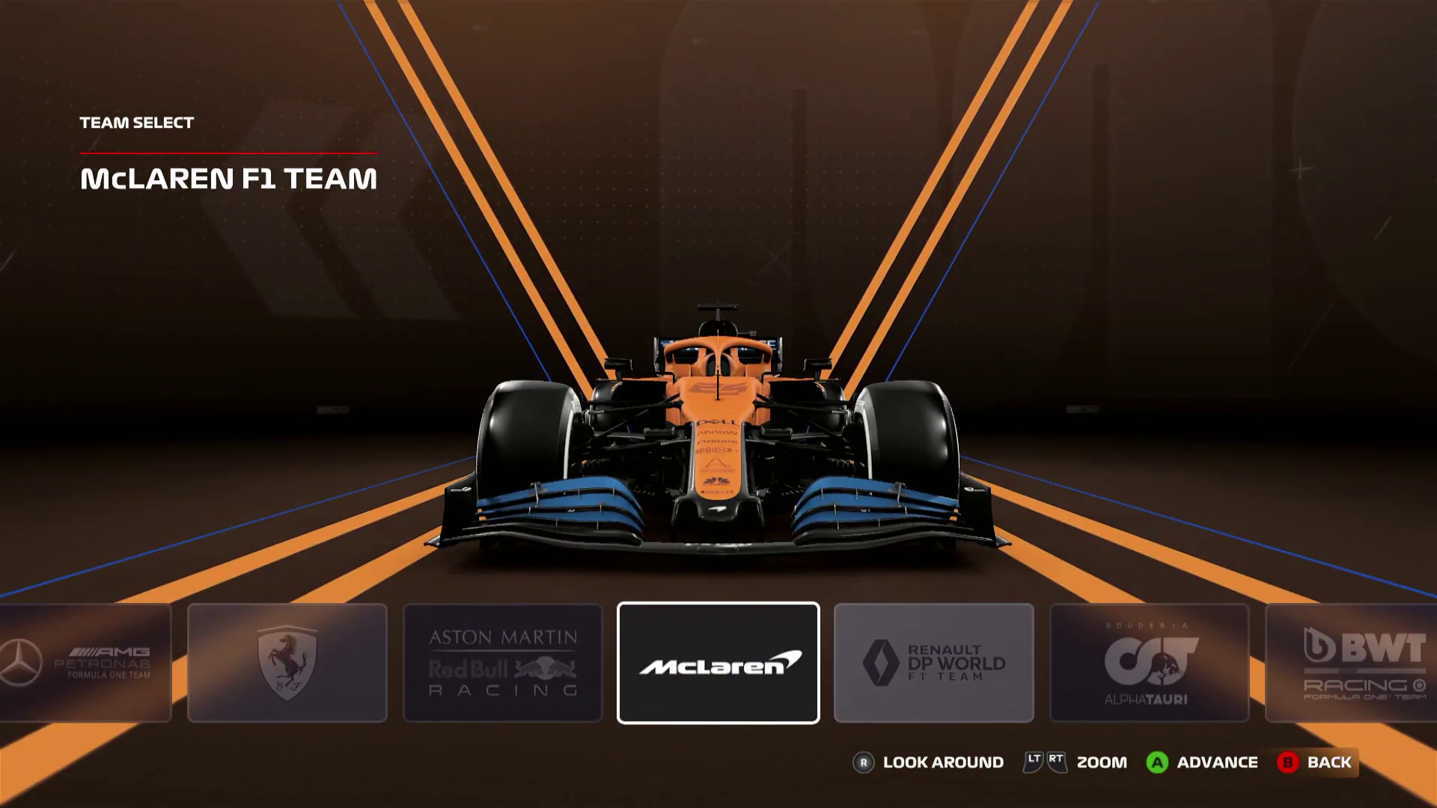
key("Return")
Choose a Bahrain circuit in dry conditions and start the time trial session.
key("Right")
key("Right")
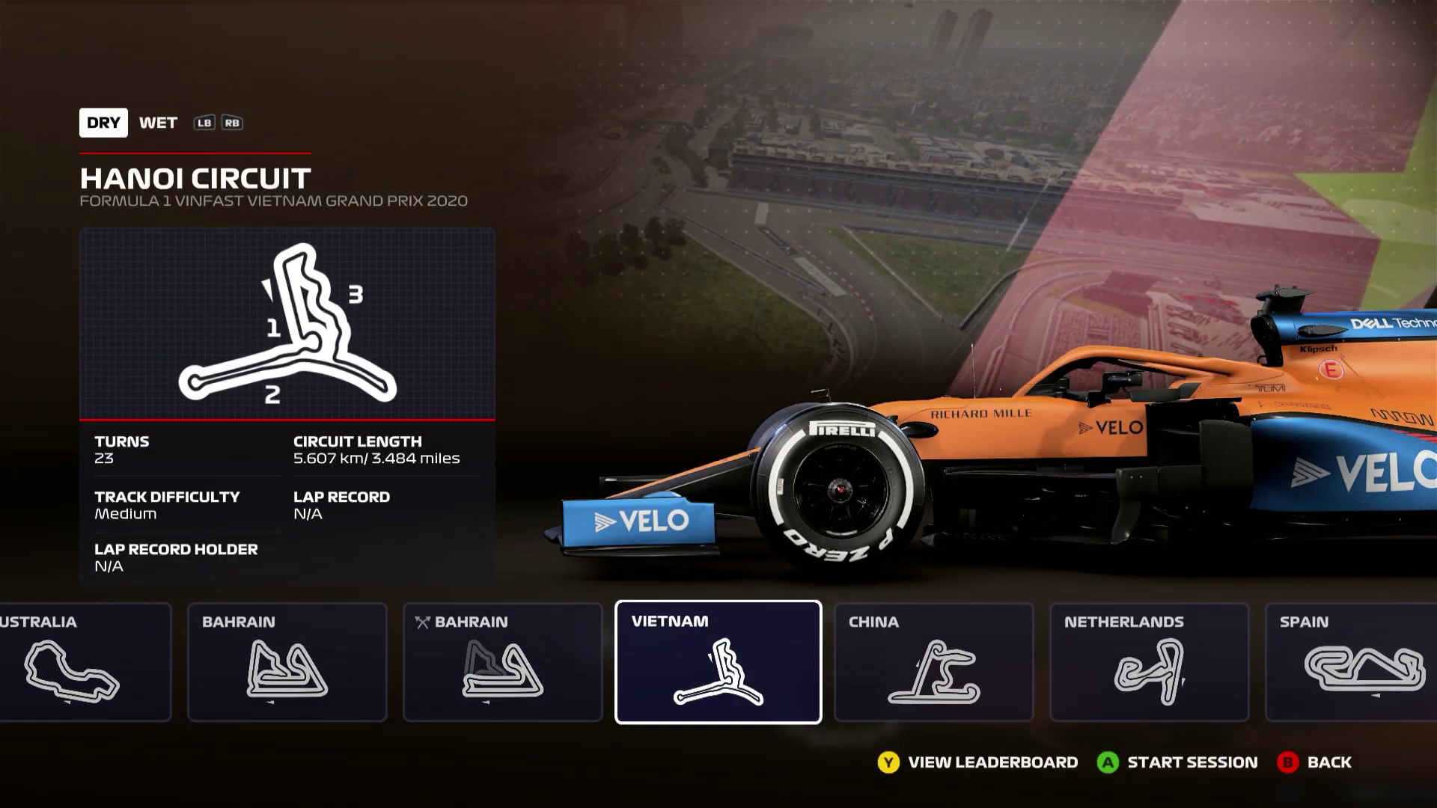
key("Left")
key("Return")
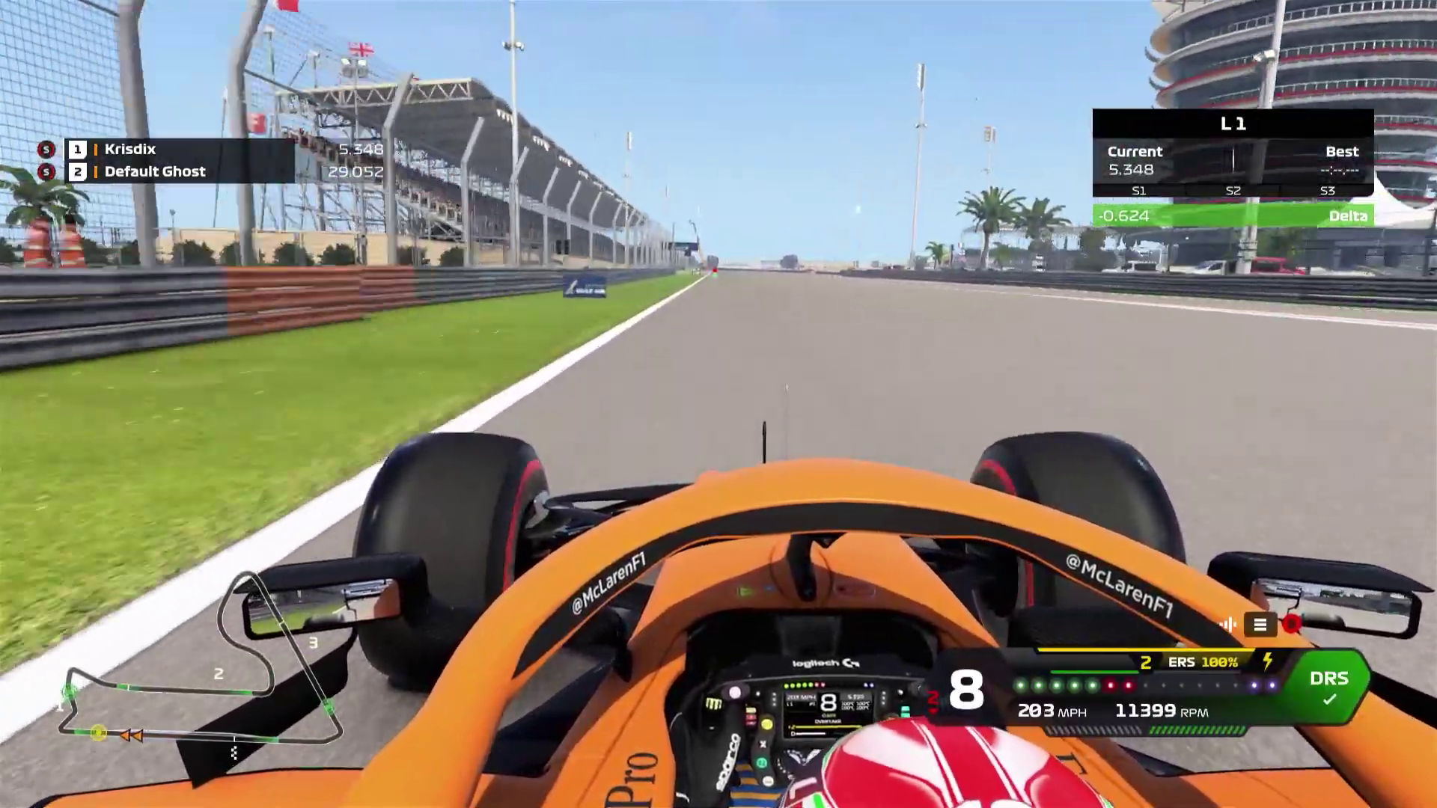
key("Return")
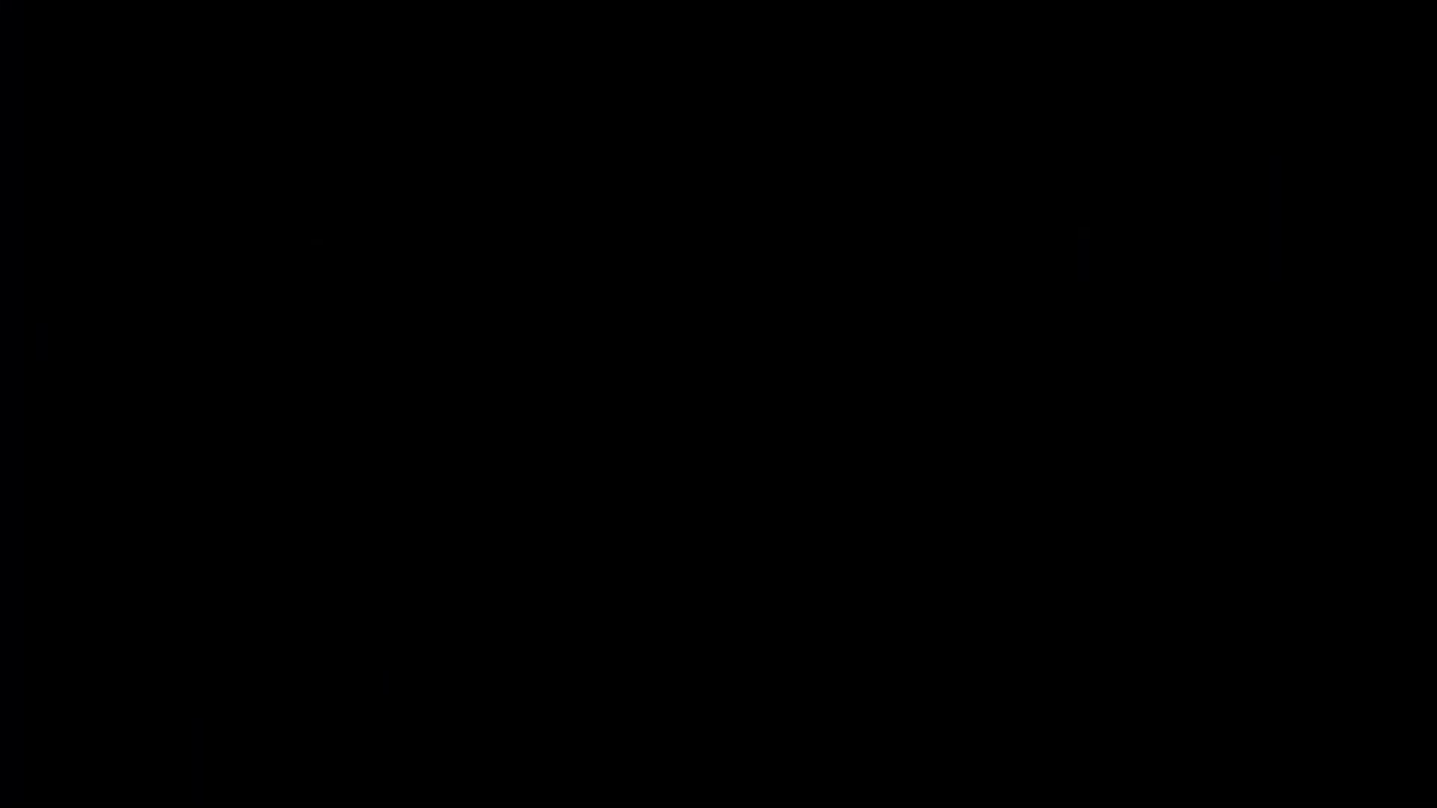